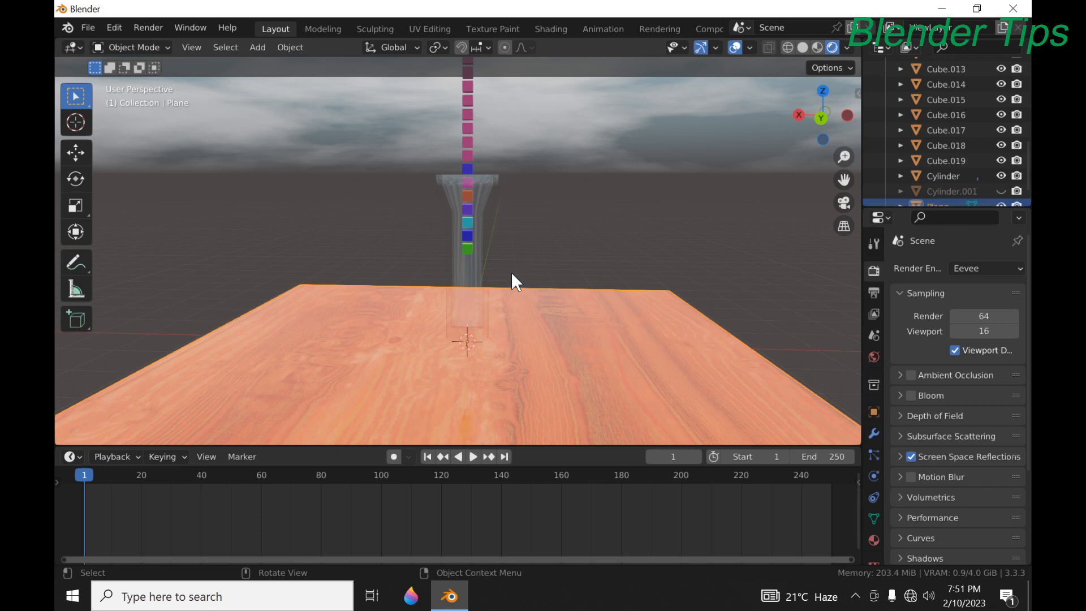
key(space)
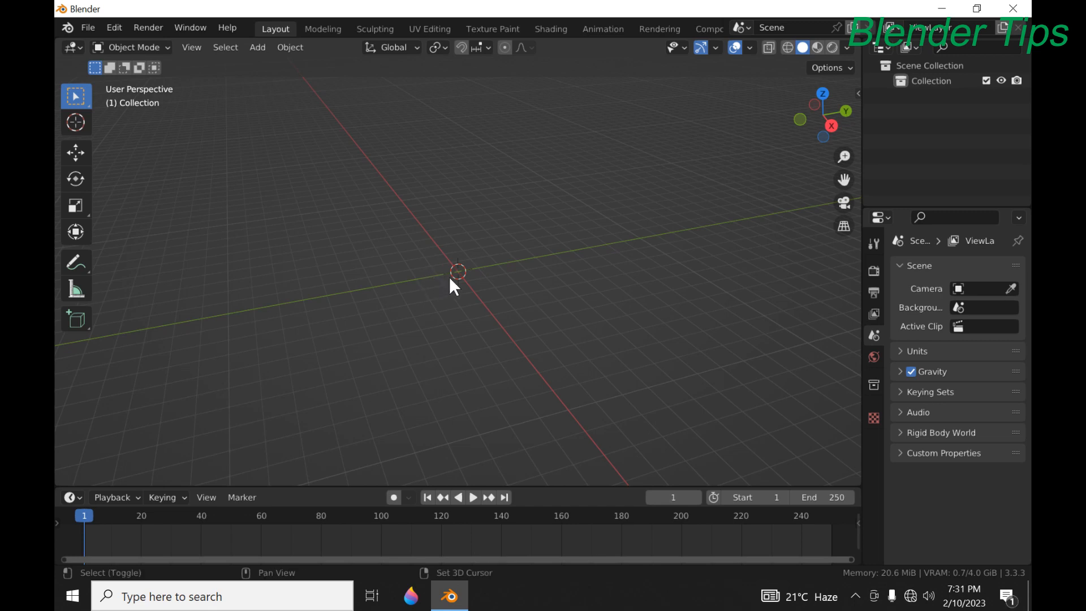
Add a cylinder mesh at the scene origin and shade it smooth
key(shift+a)
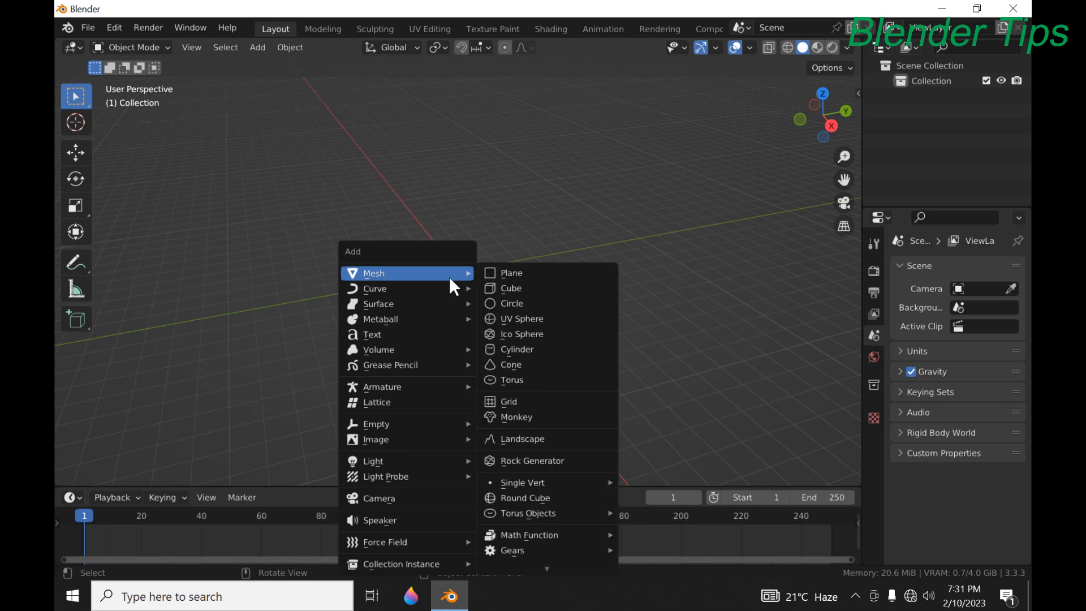
click(532, 357)
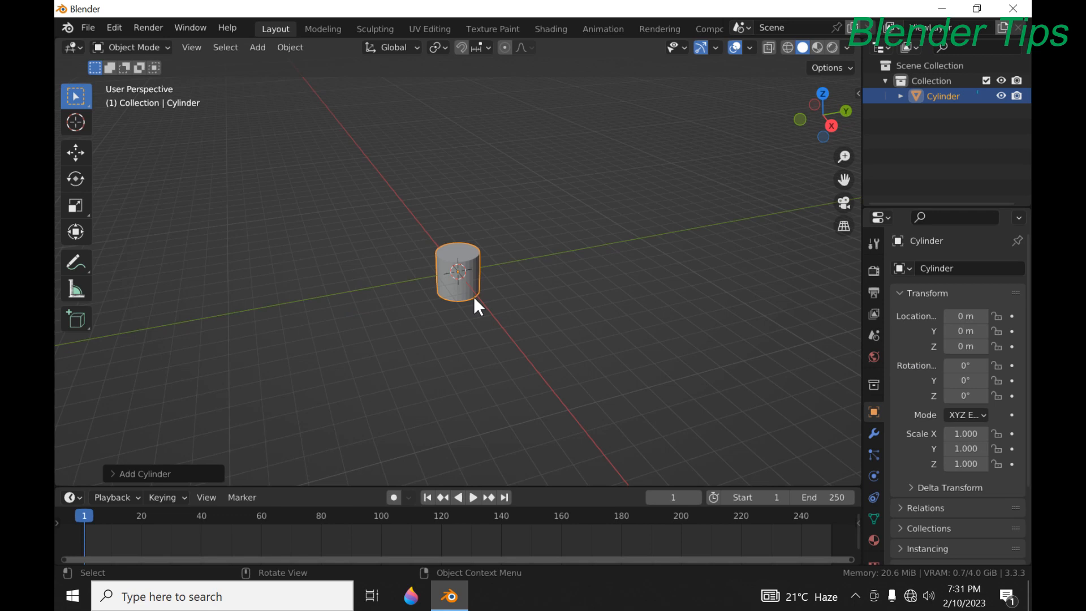
scroll(473, 297, up, 4)
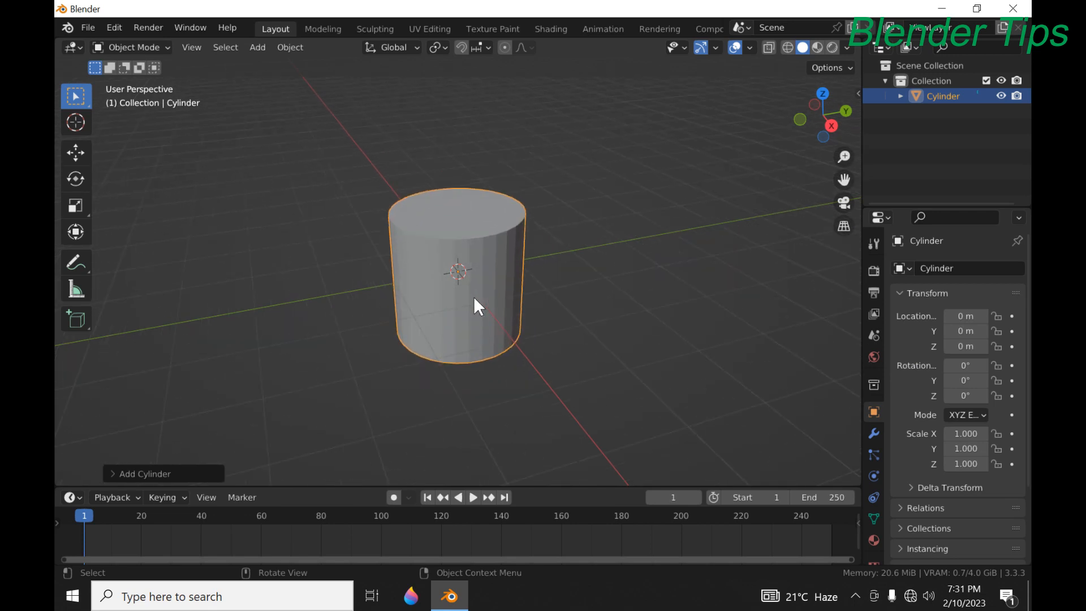
right_click(464, 301)
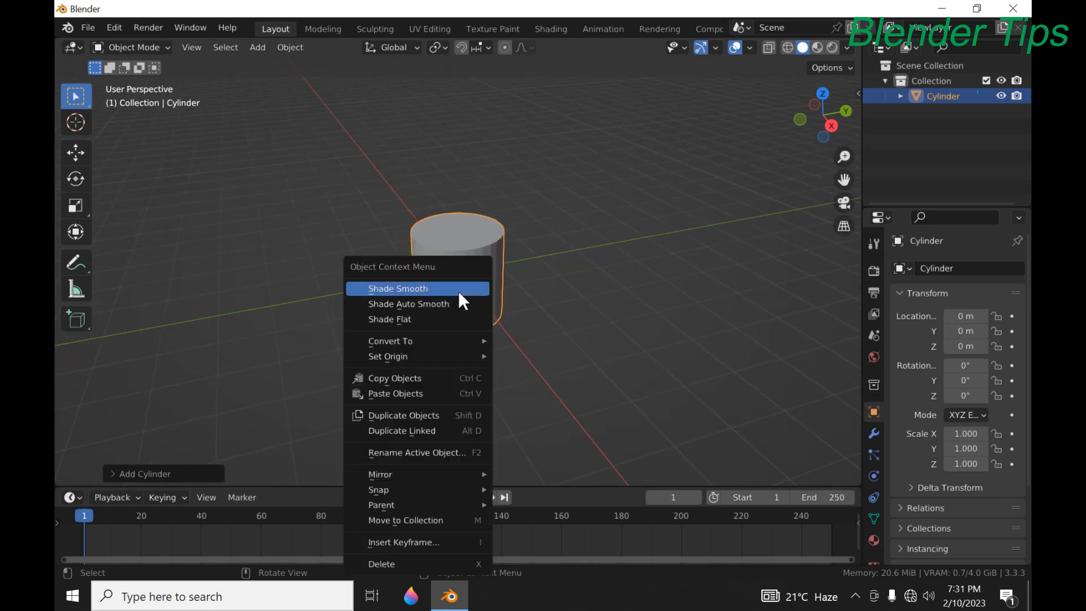
click(459, 293)
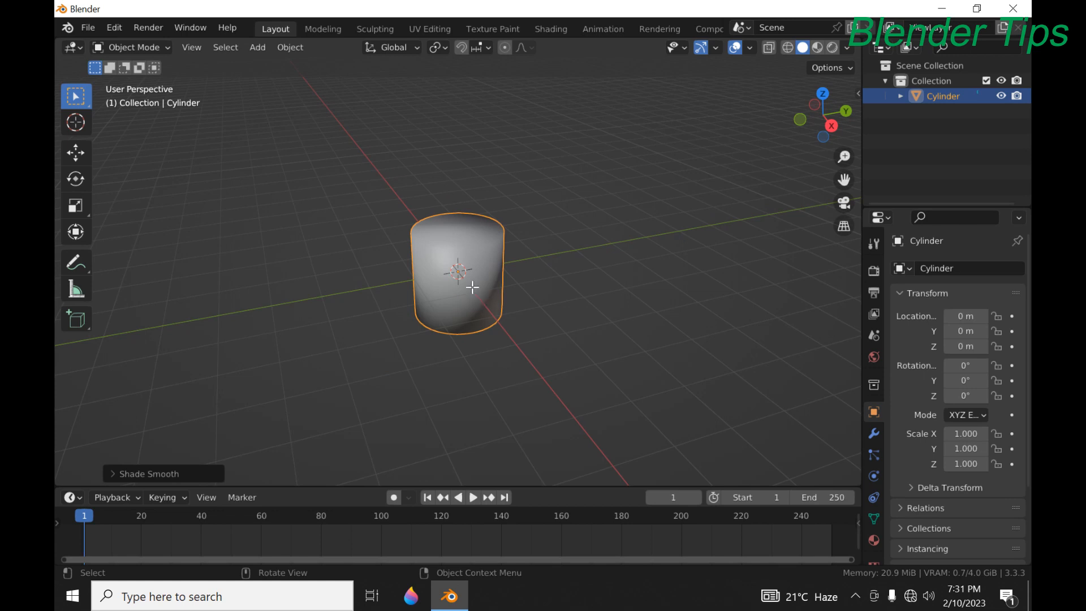
In Edit Mode, select the cylinder's top edge loop and extrude it upward about 0.44 m
key(Tab)
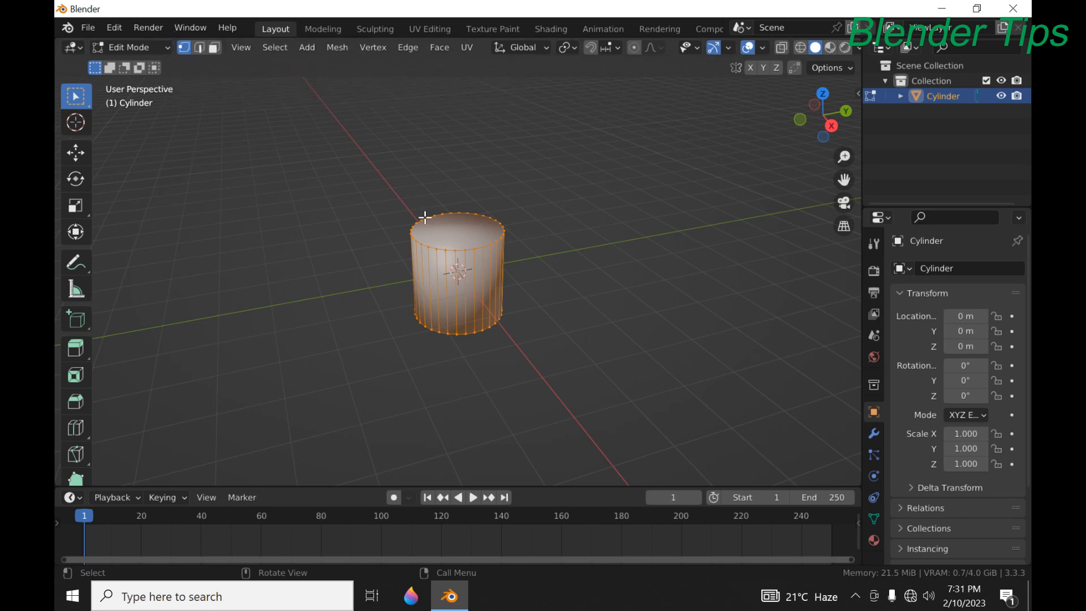
scroll(430, 224, up, 3)
click(447, 223)
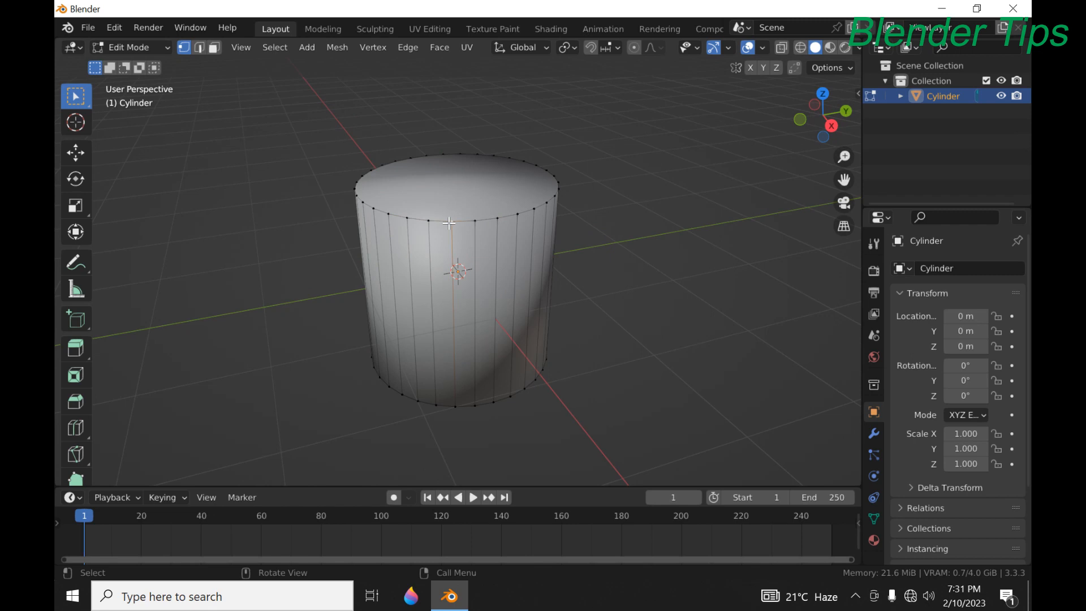
key(alt)
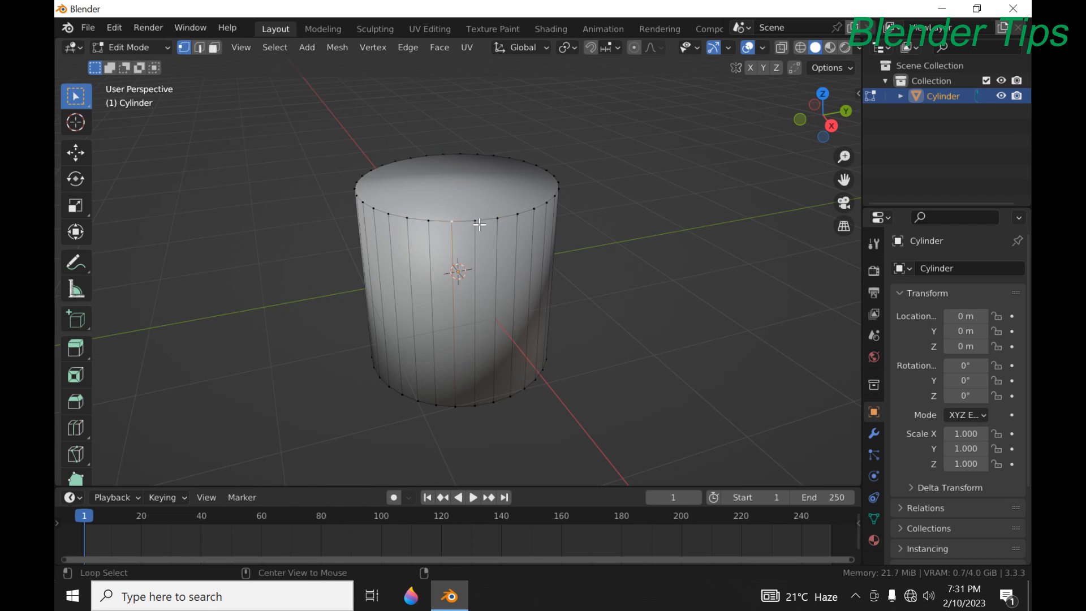
alt+click(478, 223)
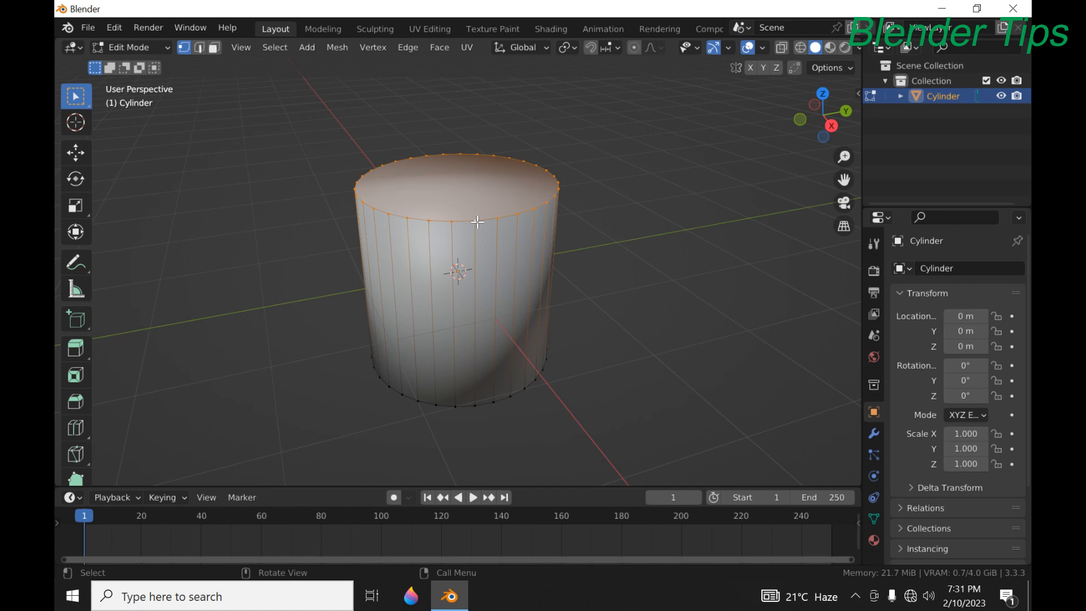
key(e)
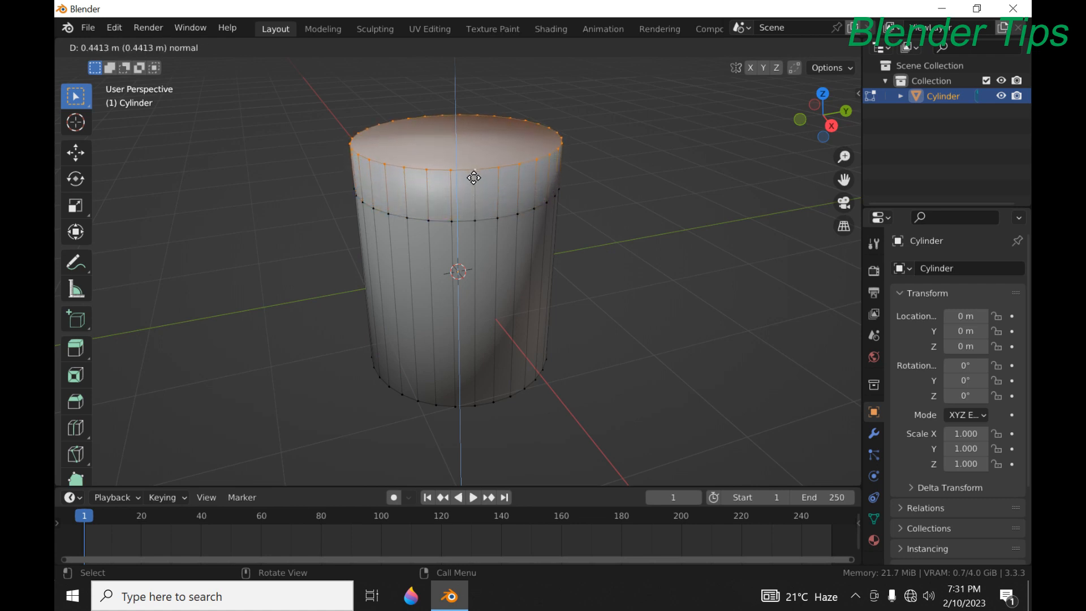
click(473, 178)
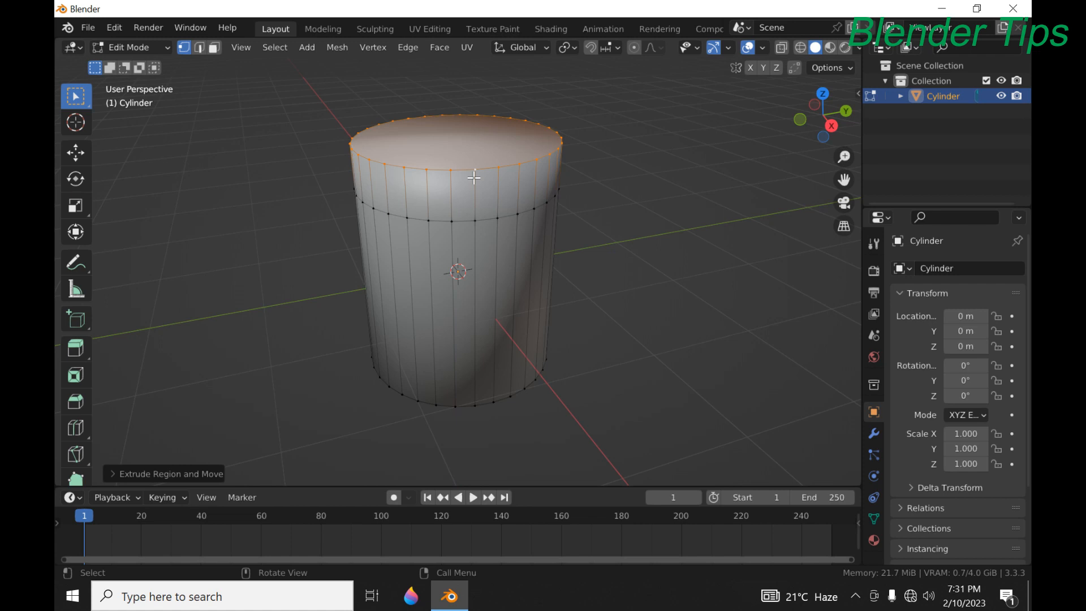
Scale the top loop outward by about 1.4, extrude it up about 0.28 m, and return to Object Mode
key(s)
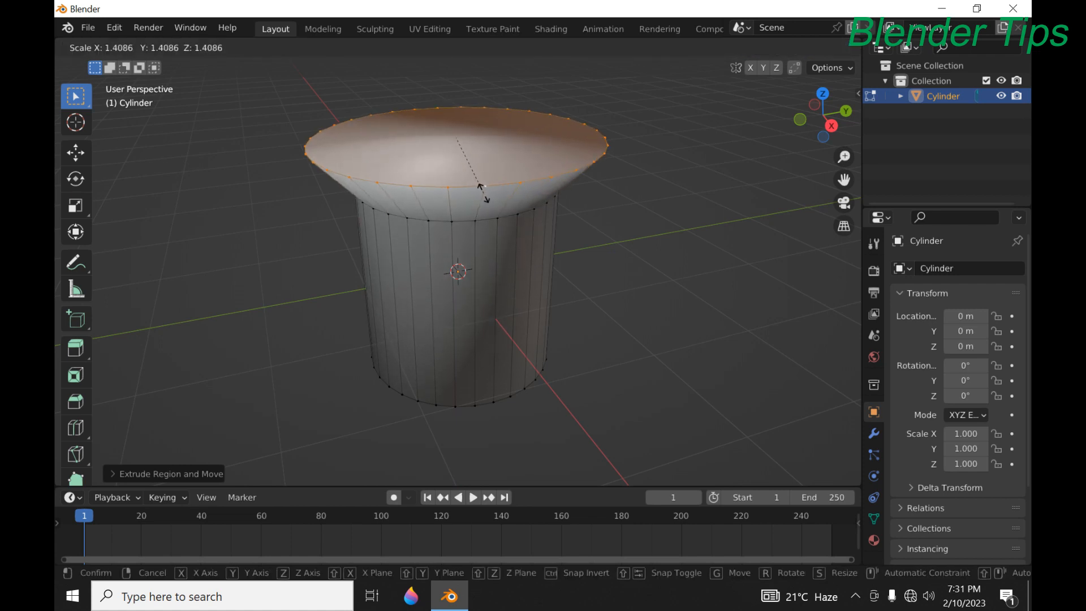
click(484, 194)
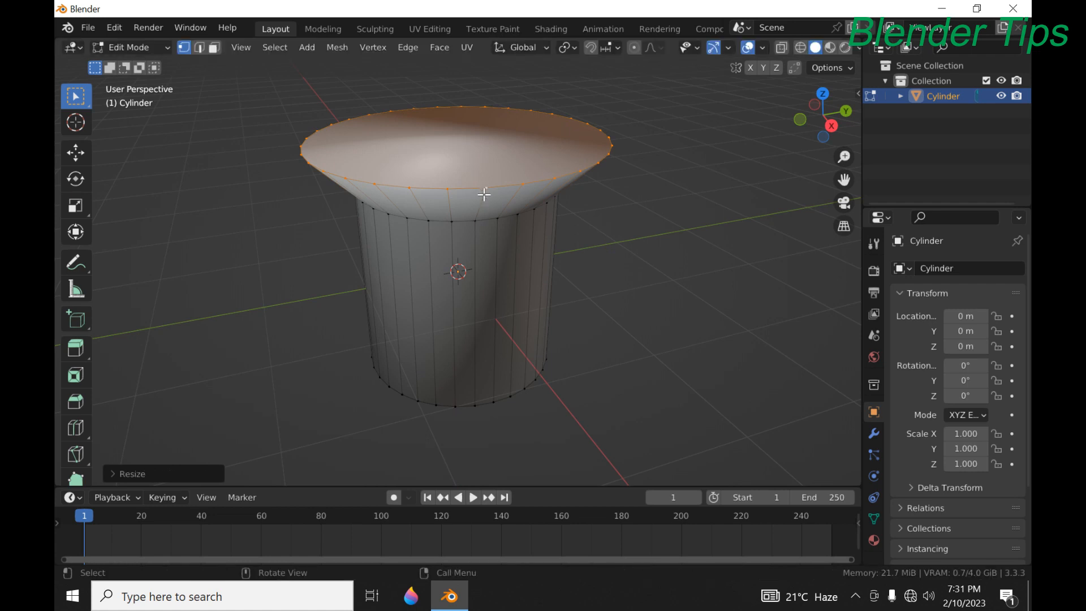
key(e)
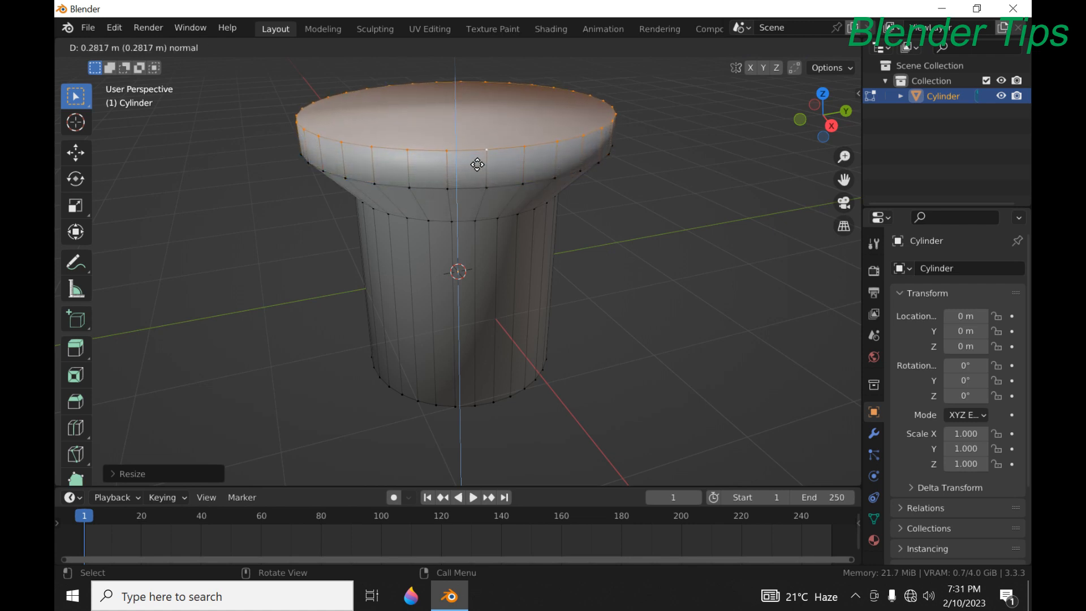
click(477, 164)
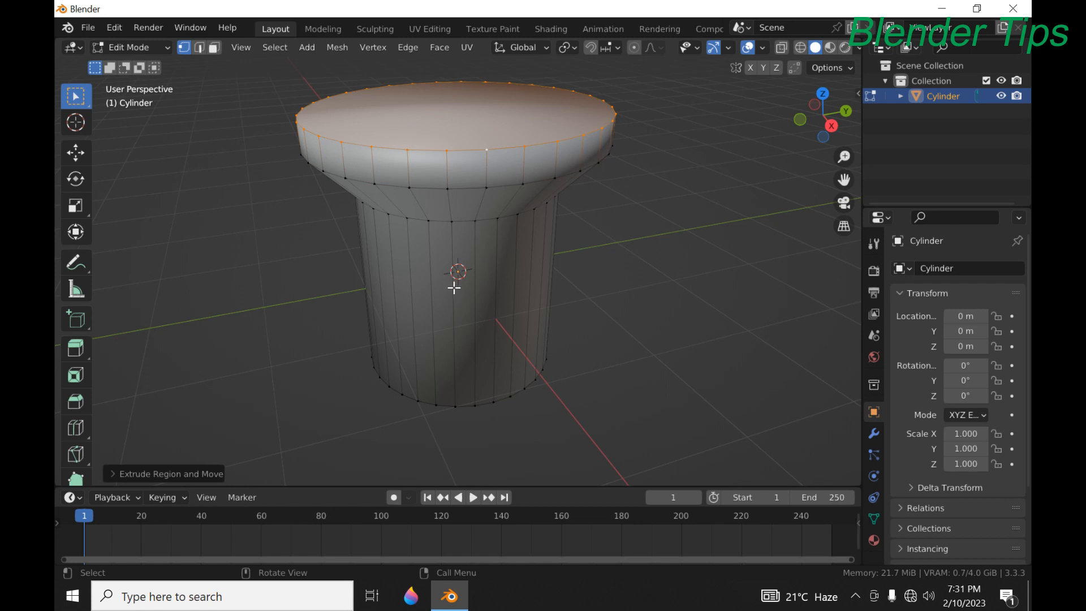
key(Tab)
From the front view, stretch the whole cylinder along the Z axis to a scale of about 2.8
scroll(491, 313, down, 2)
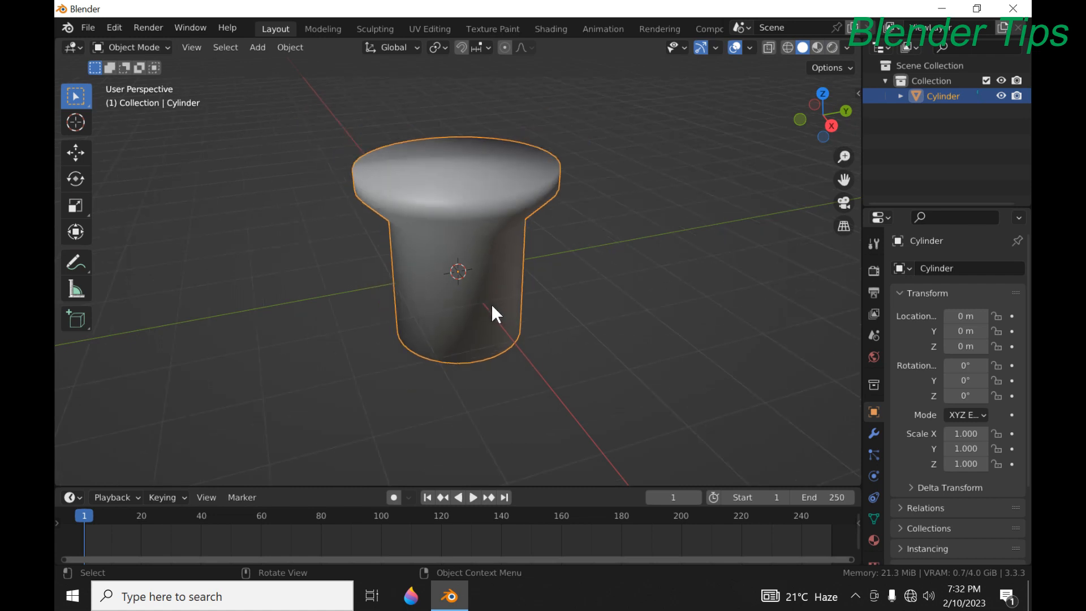
key(KP_1)
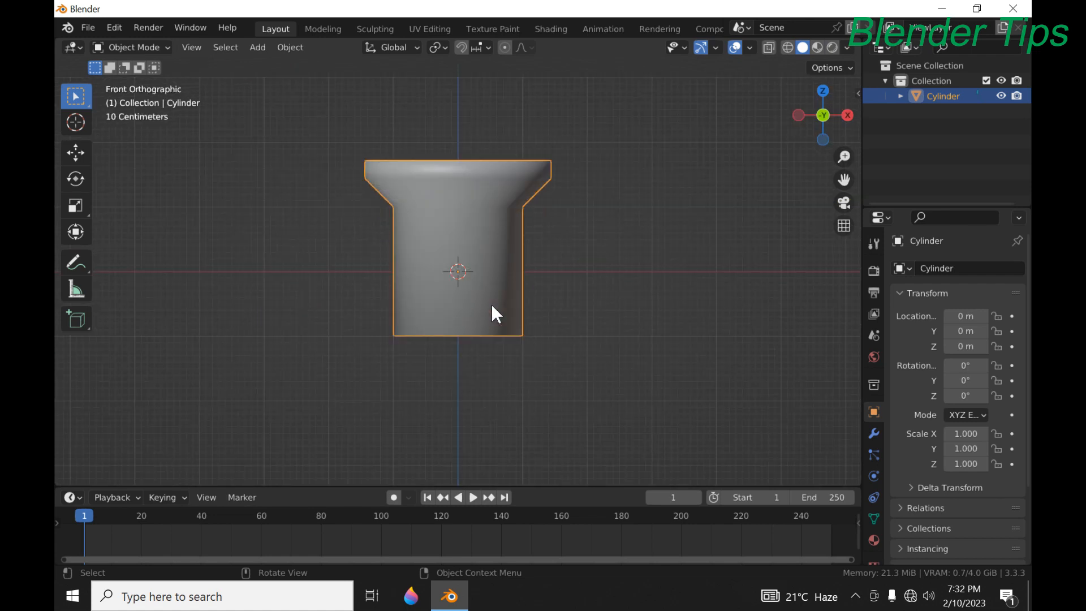
key(s)
key(z)
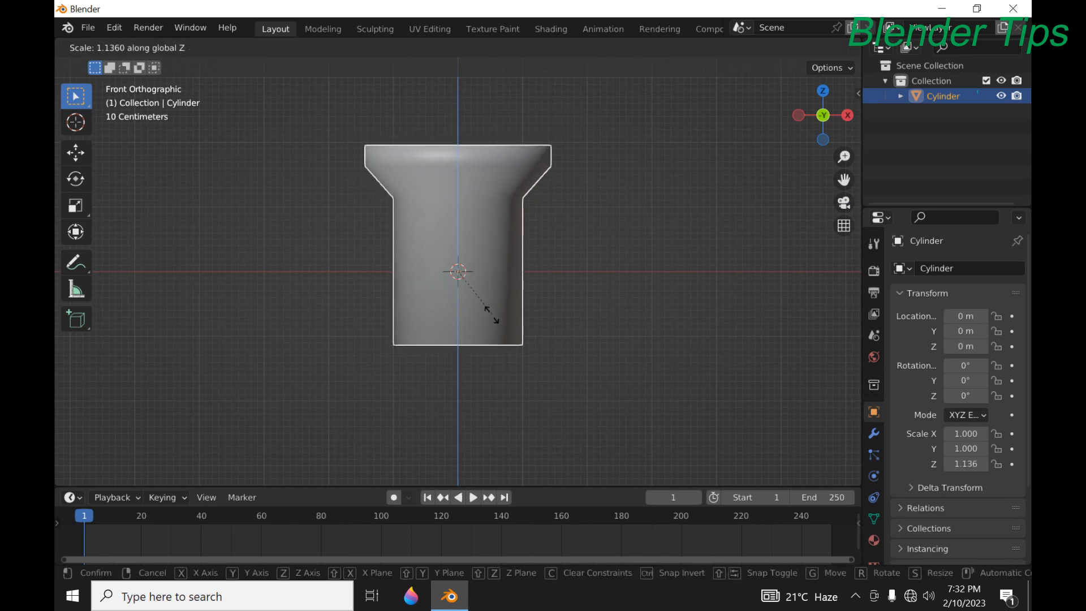
click(495, 400)
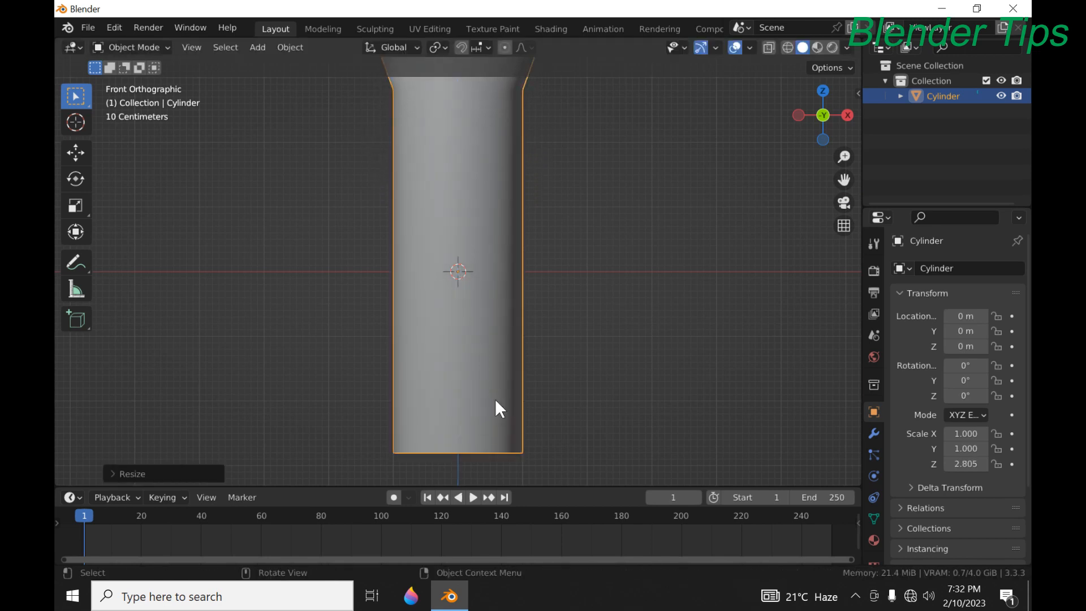
scroll(494, 287, down, 3)
middle_drag(494, 288, 494, 346)
scroll(485, 300, up, 3)
scroll(485, 299, down, 3)
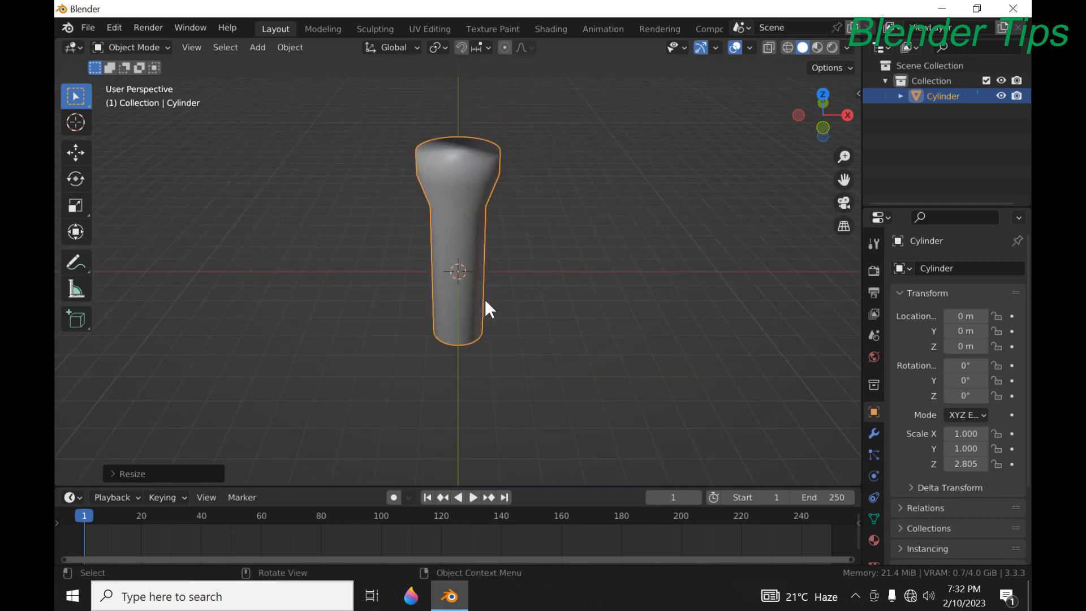
In face select mode, delete the cylinder's top face to open the tube, and return to Object Mode
key(Tab)
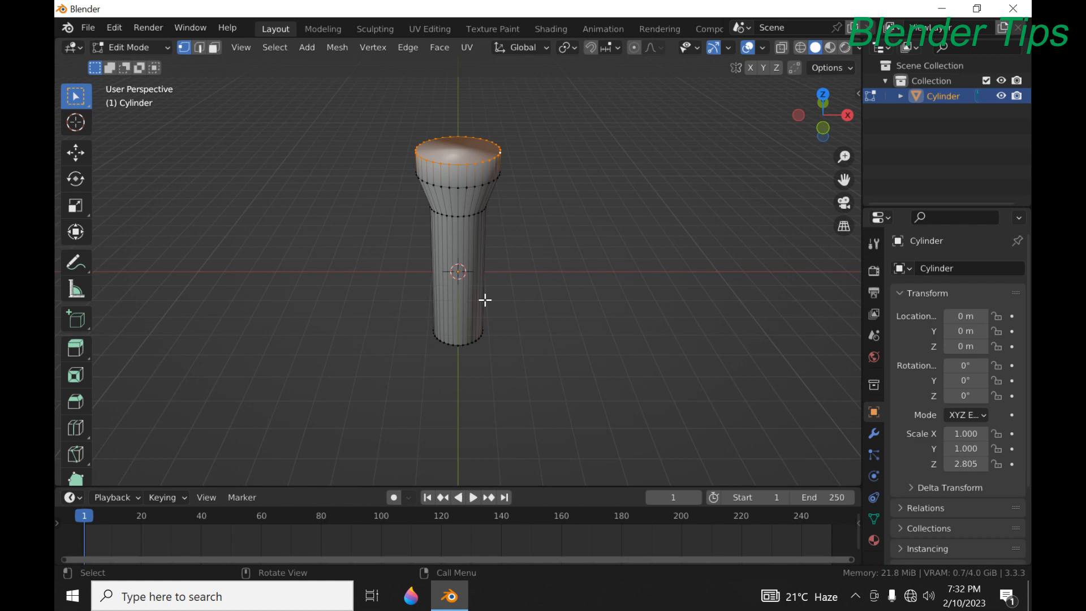
click(215, 49)
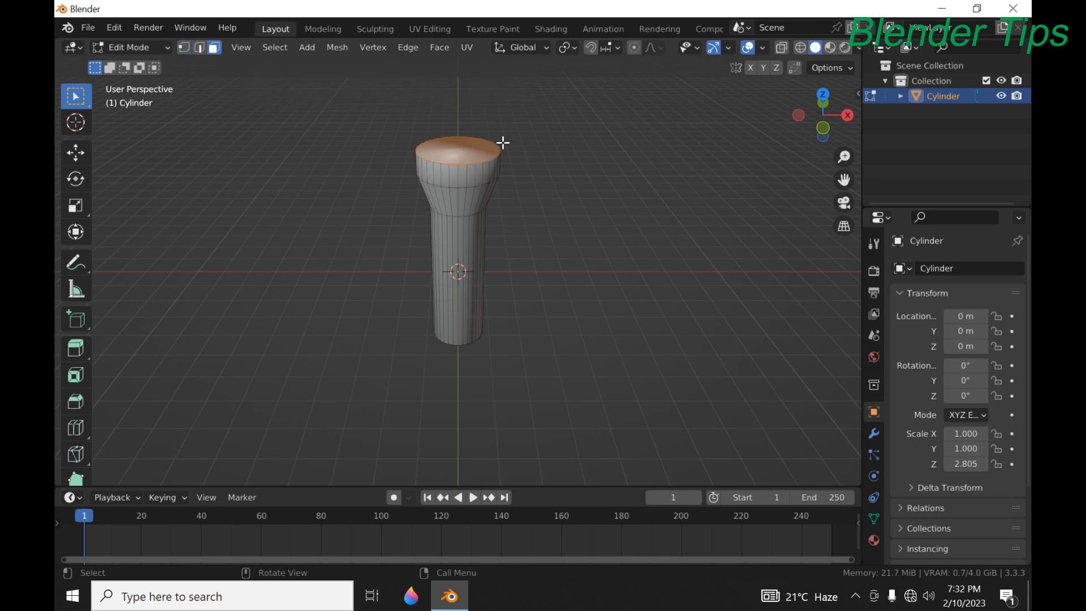
middle_drag(502, 141, 506, 195)
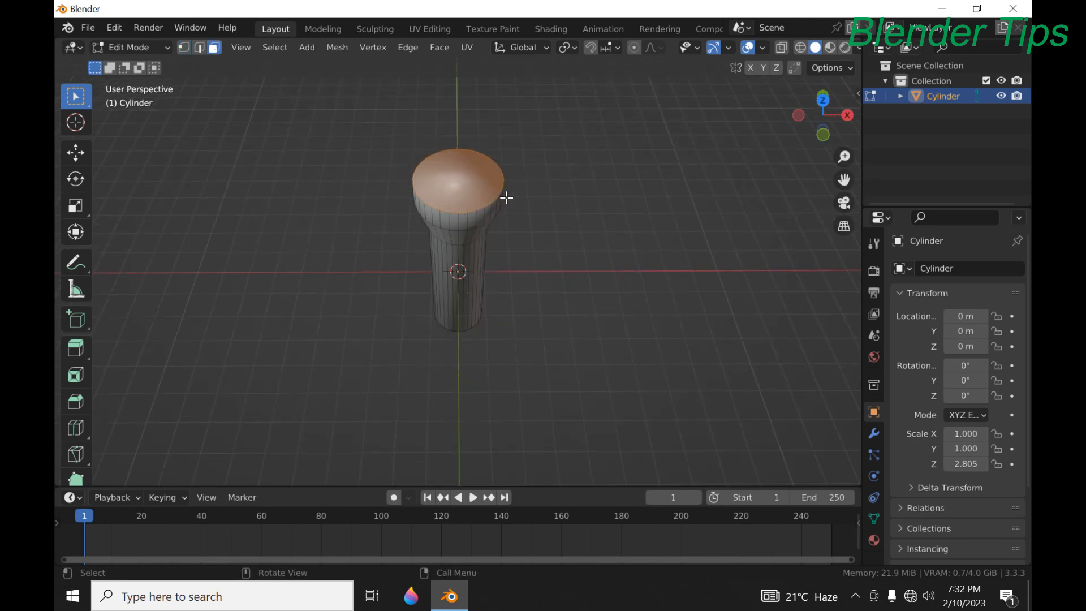
click(468, 183)
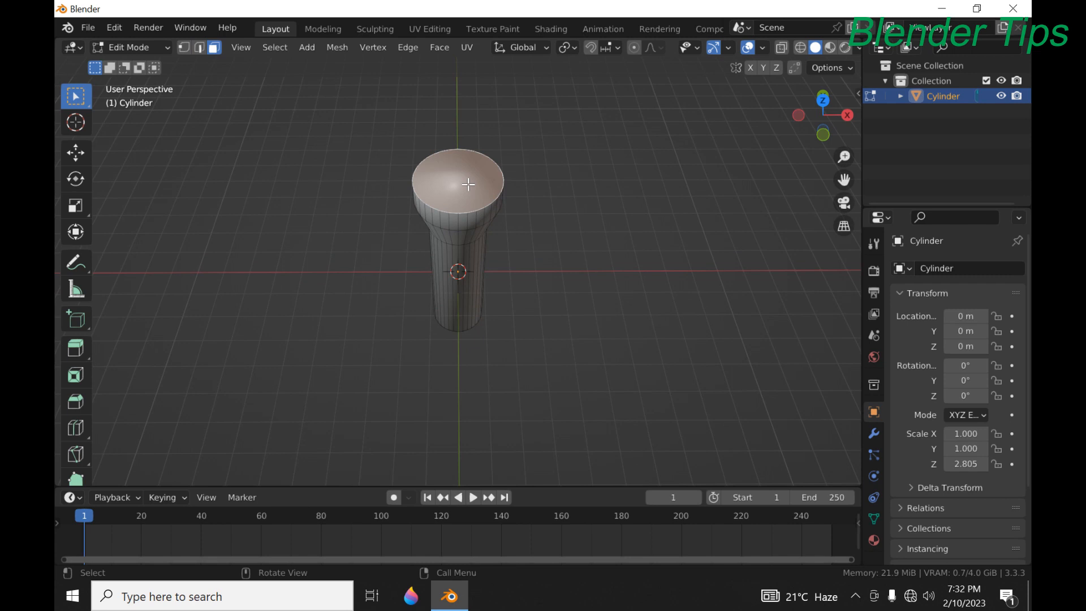
key(x)
click(430, 222)
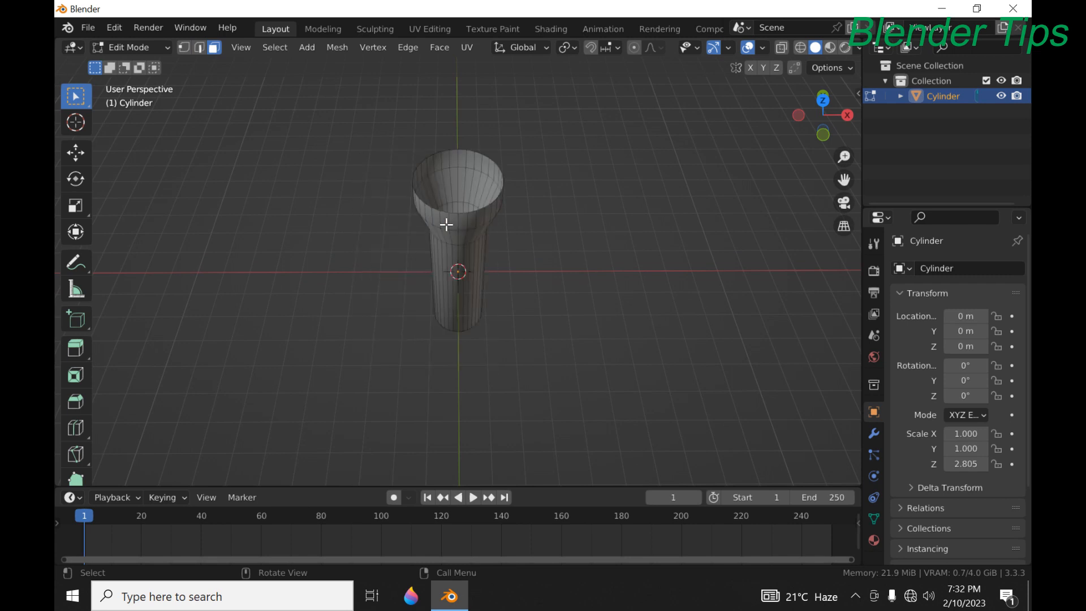
middle_drag(490, 230, 527, 203)
scroll(521, 204, up, 2)
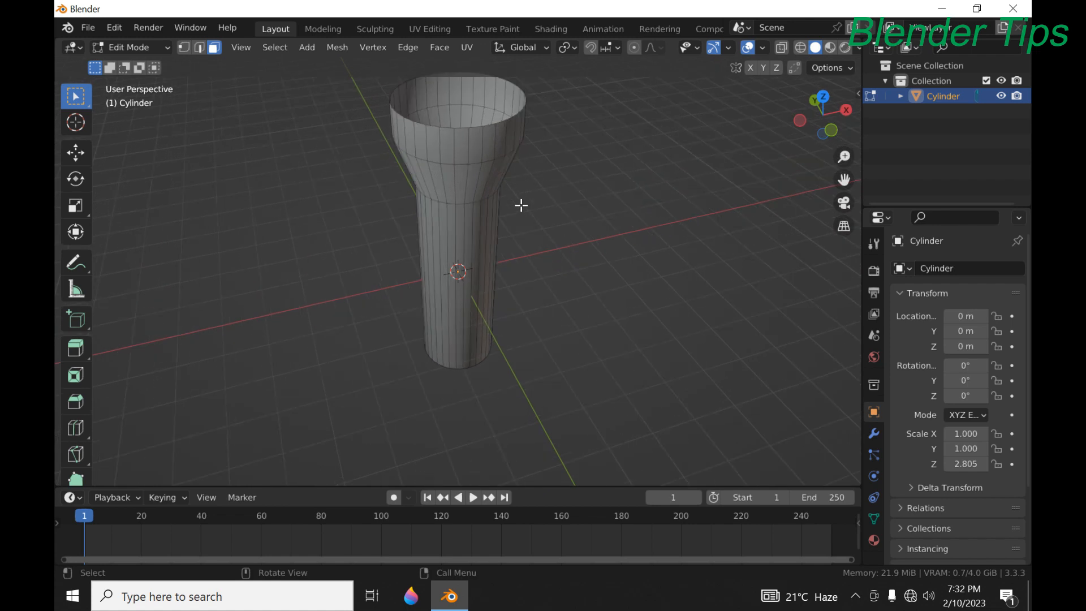
key(Tab)
Add a Solidify modifier to the open cylinder with a thickness of 0.5 m
scroll(519, 204, down, 3)
middle_drag(519, 205, 495, 193)
scroll(508, 199, up, 3)
scroll(507, 198, down, 3)
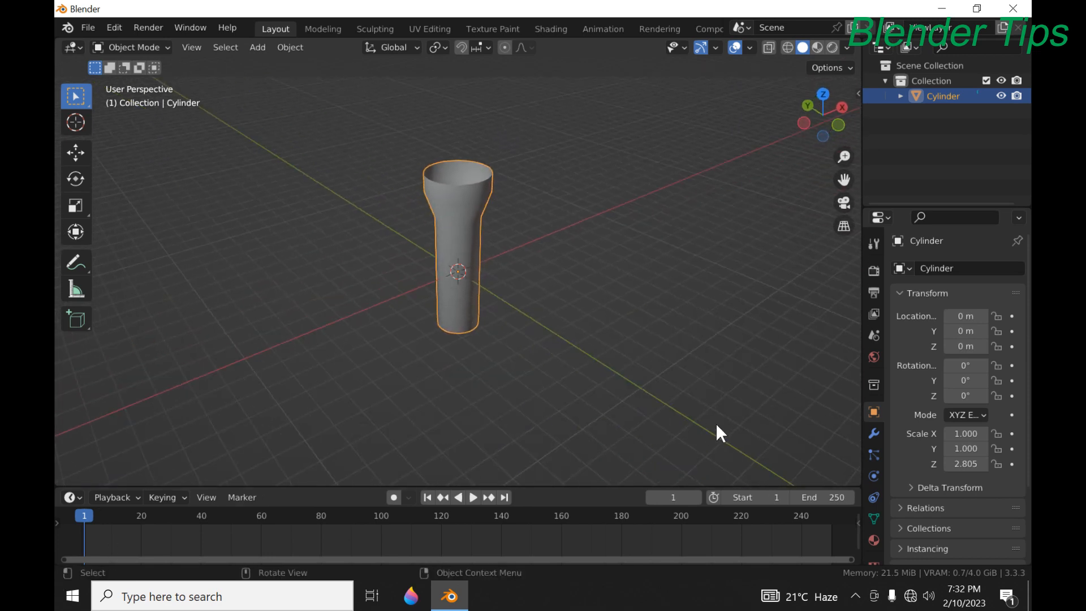
click(874, 433)
click(959, 269)
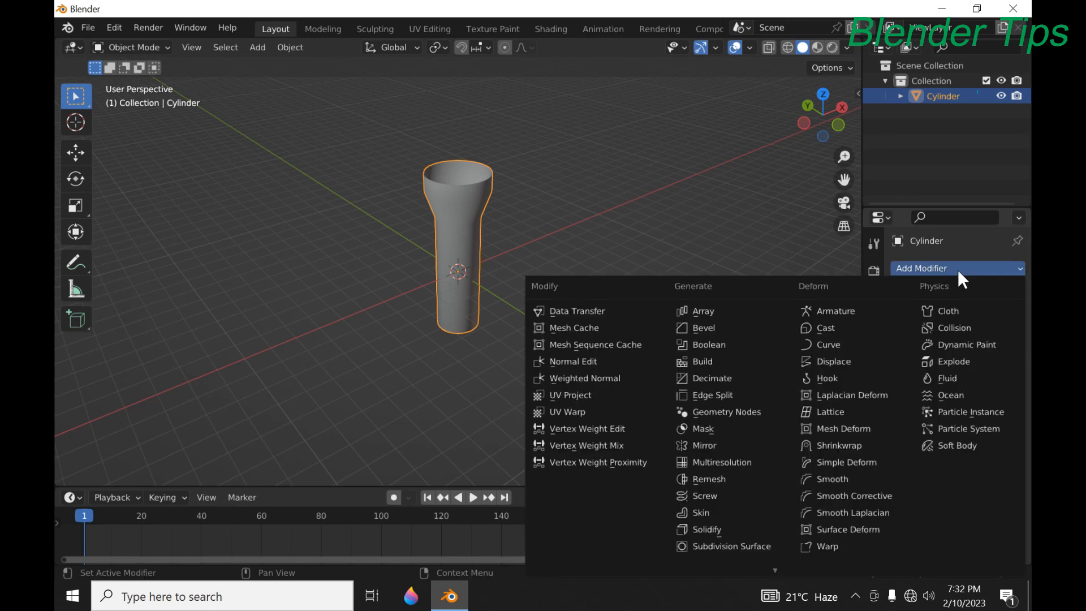
click(735, 526)
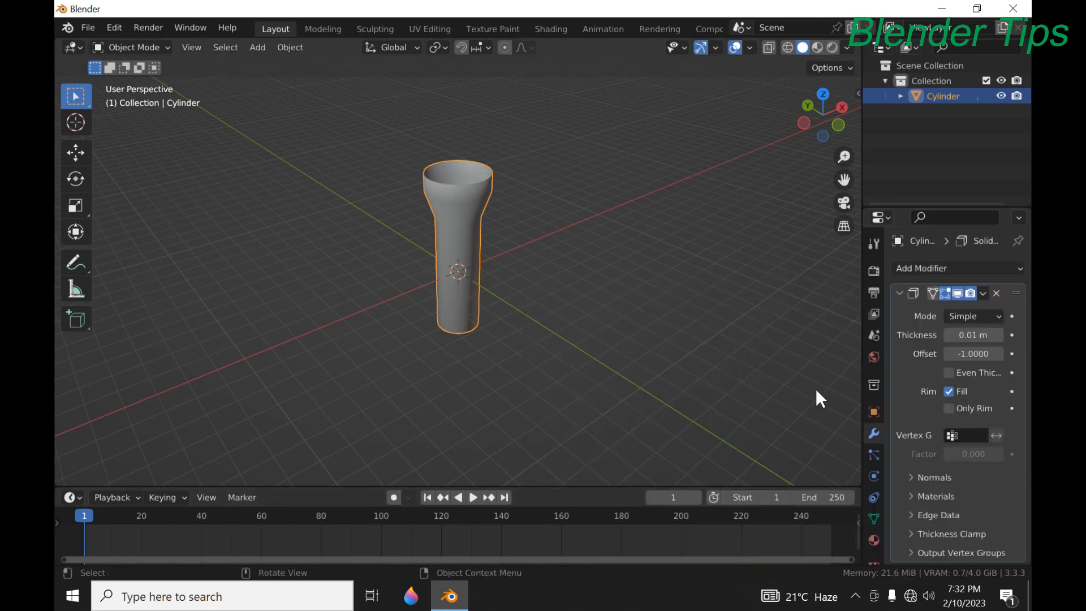
click(964, 335)
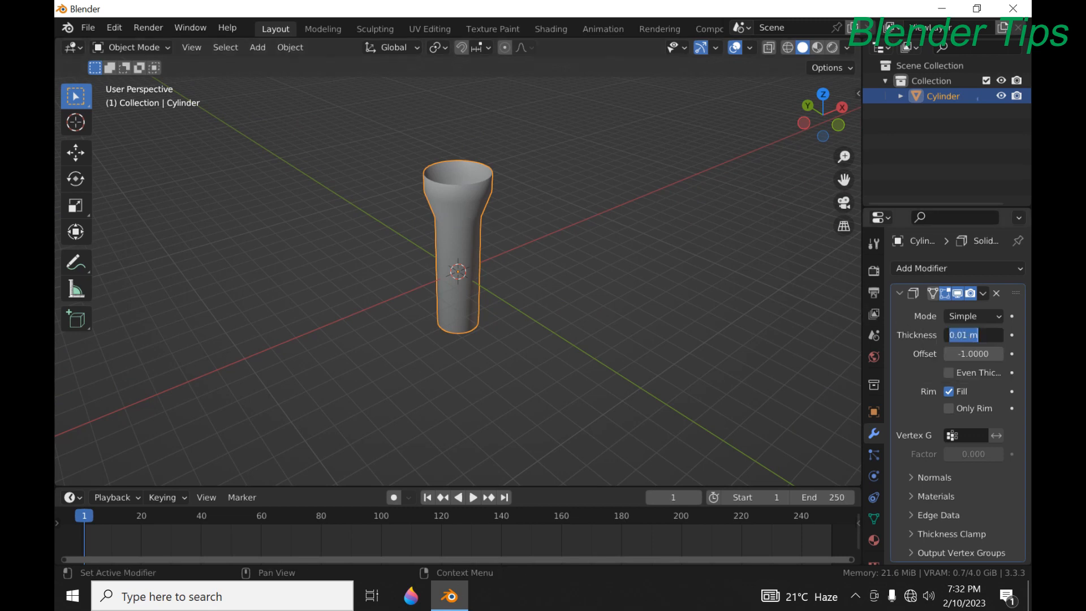
text(.500)
key(Return)
Reduce the thickness of the cylinder's Solidify modifier to 0.27 m
middle_drag(616, 270, 642, 314)
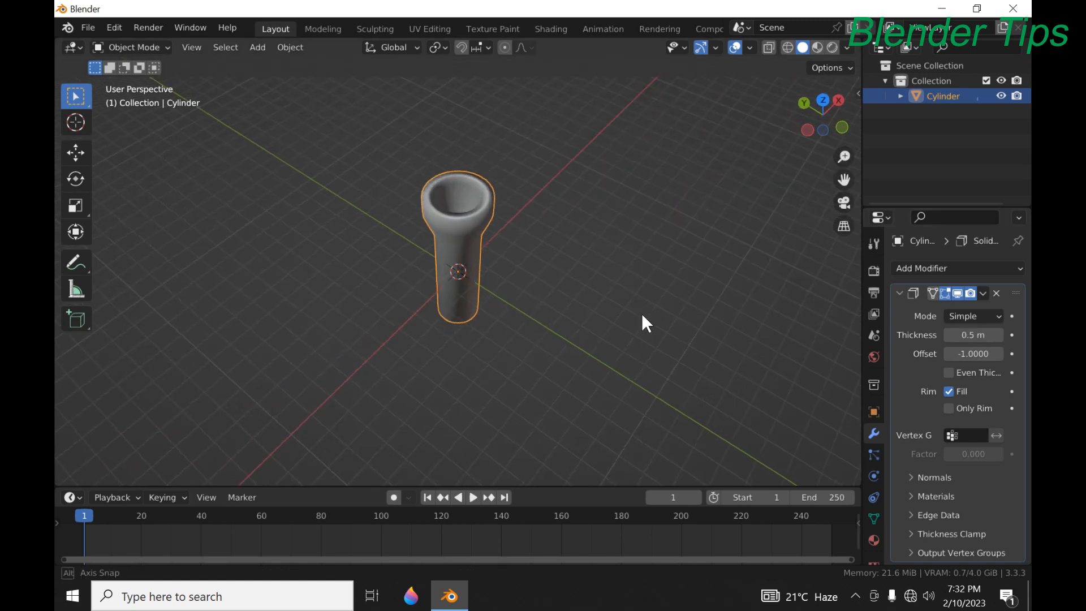
scroll(567, 283, up, 3)
scroll(567, 284, down, 3)
middle_drag(566, 283, 553, 277)
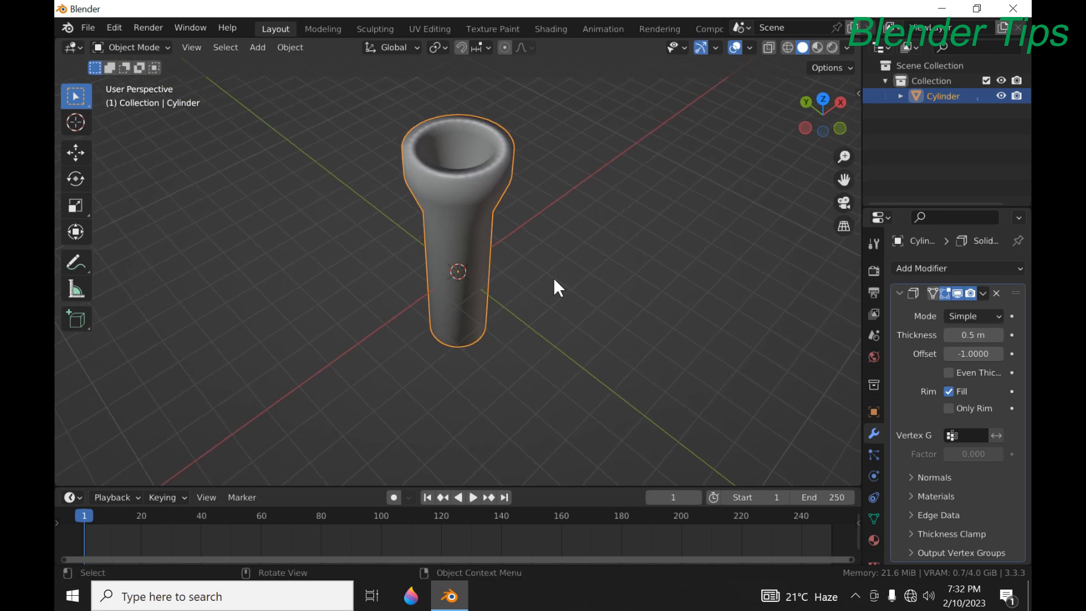
click(947, 339)
click(948, 339)
click(948, 339)
click(948, 339)
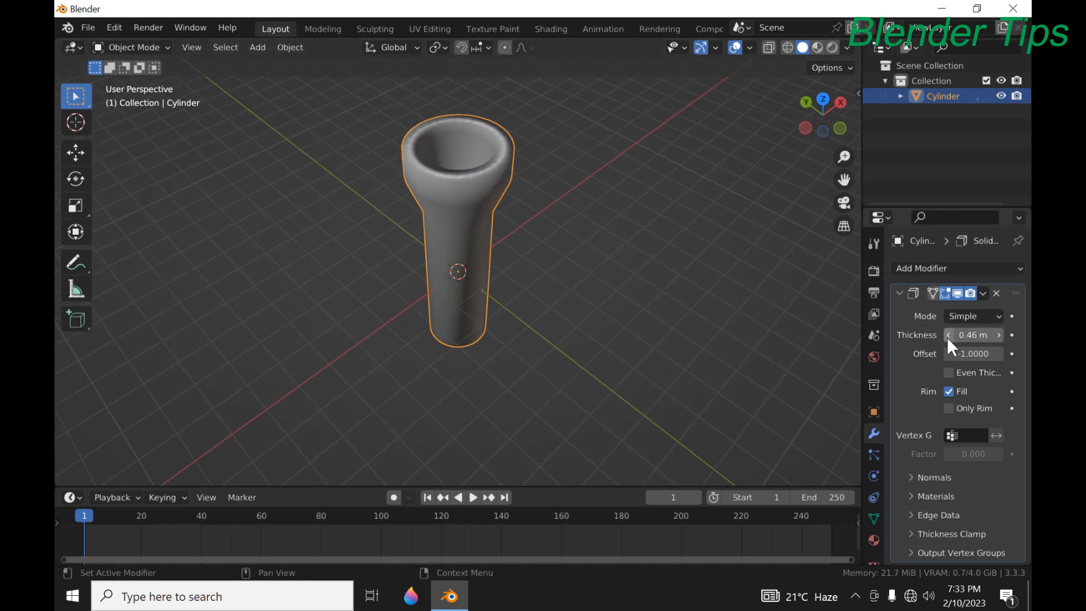
click(948, 339)
click(948, 339)
click(948, 339)
click(948, 339)
click(948, 338)
click(948, 339)
click(947, 339)
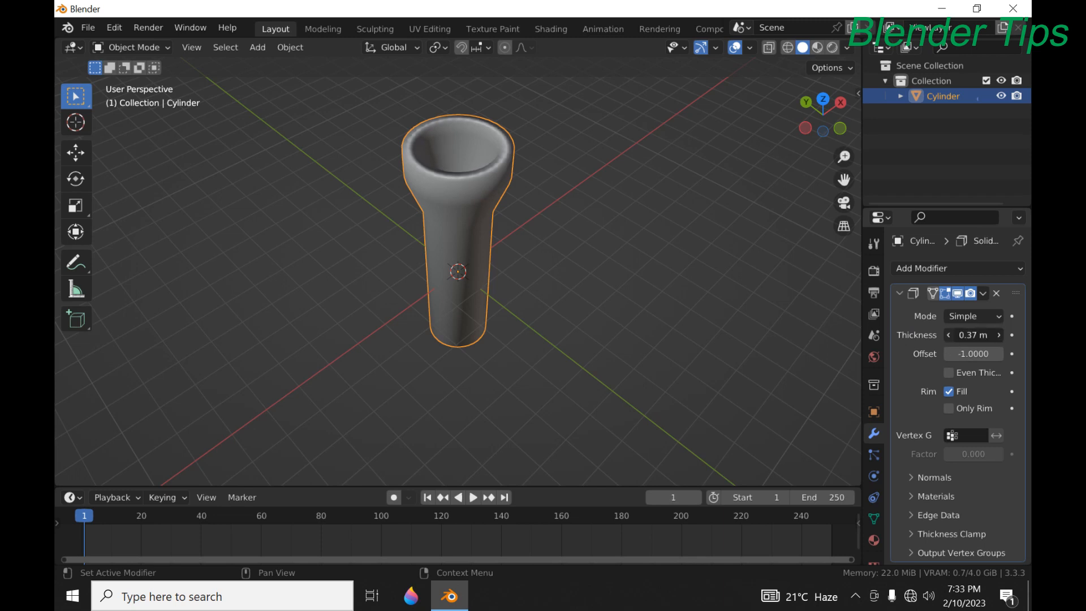
click(948, 339)
click(948, 338)
click(948, 335)
click(948, 335)
click(948, 335)
click(948, 335)
click(948, 334)
click(948, 335)
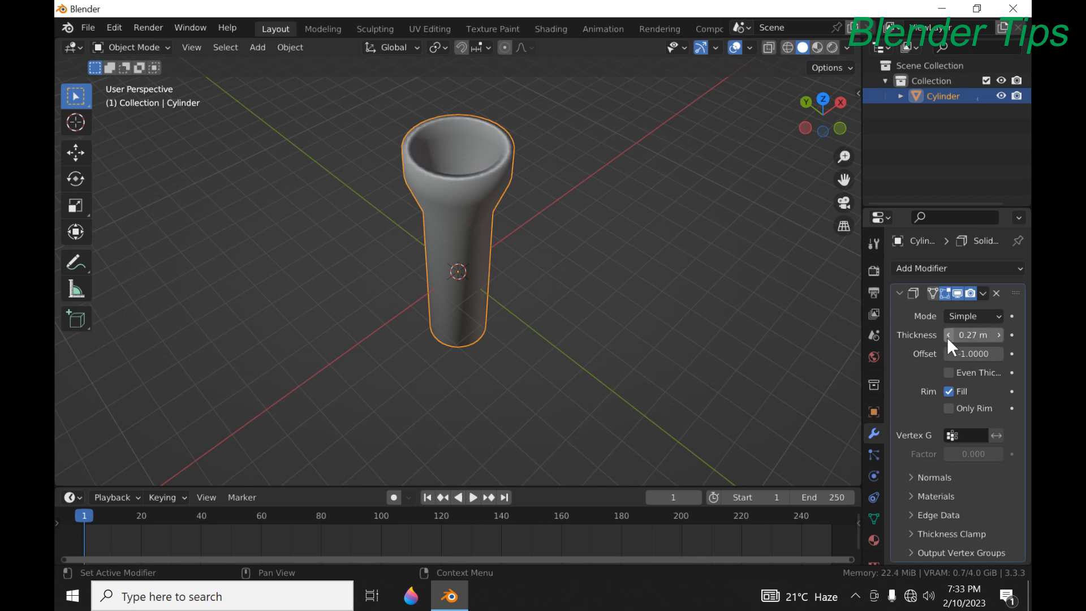
click(948, 334)
Switch the viewport to Material Preview shading and enlarge the timeline area below it
scroll(449, 191, up, 5)
scroll(450, 191, down, 6)
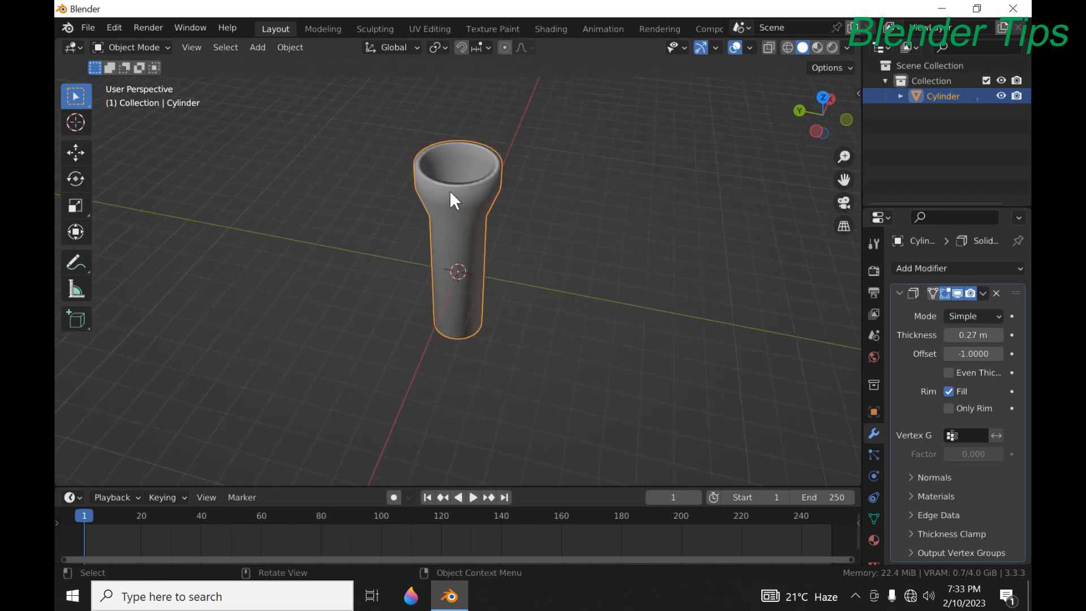
middle_drag(449, 191, 508, 161)
scroll(508, 161, up, 1)
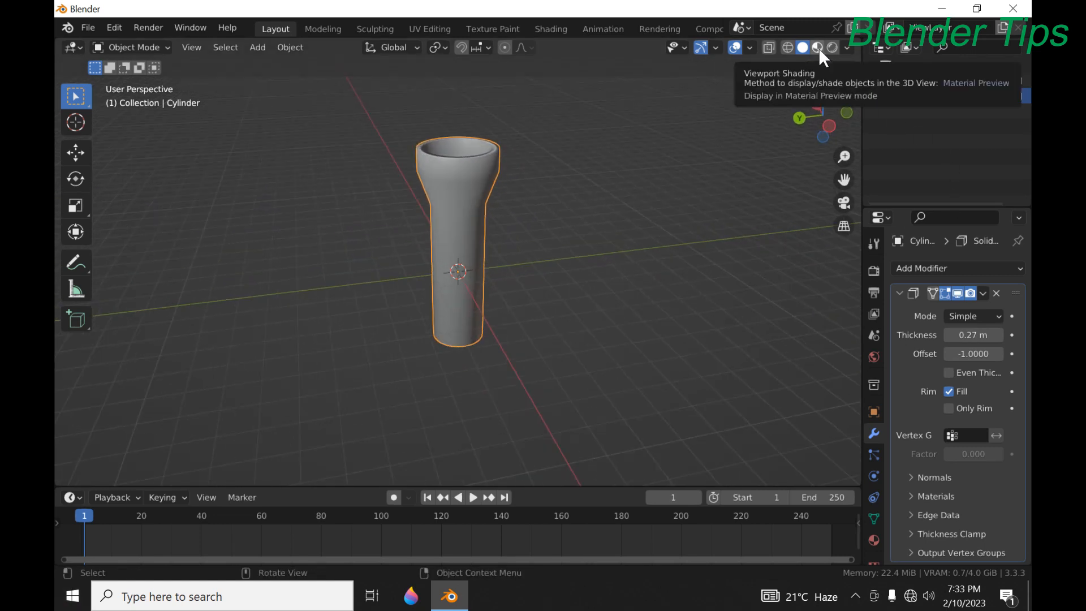
click(818, 48)
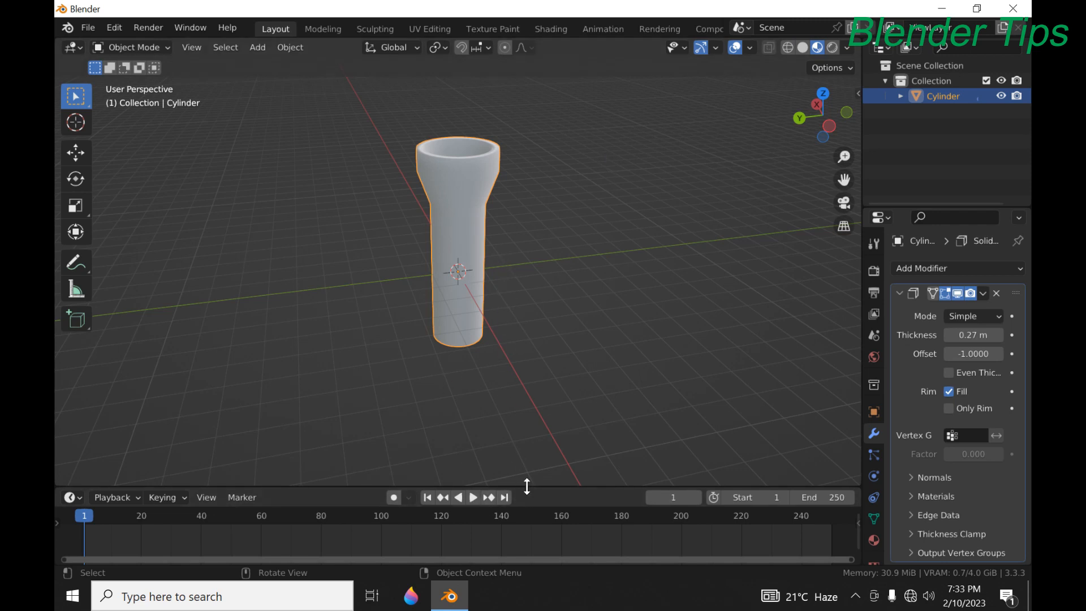
drag(530, 485, 531, 416)
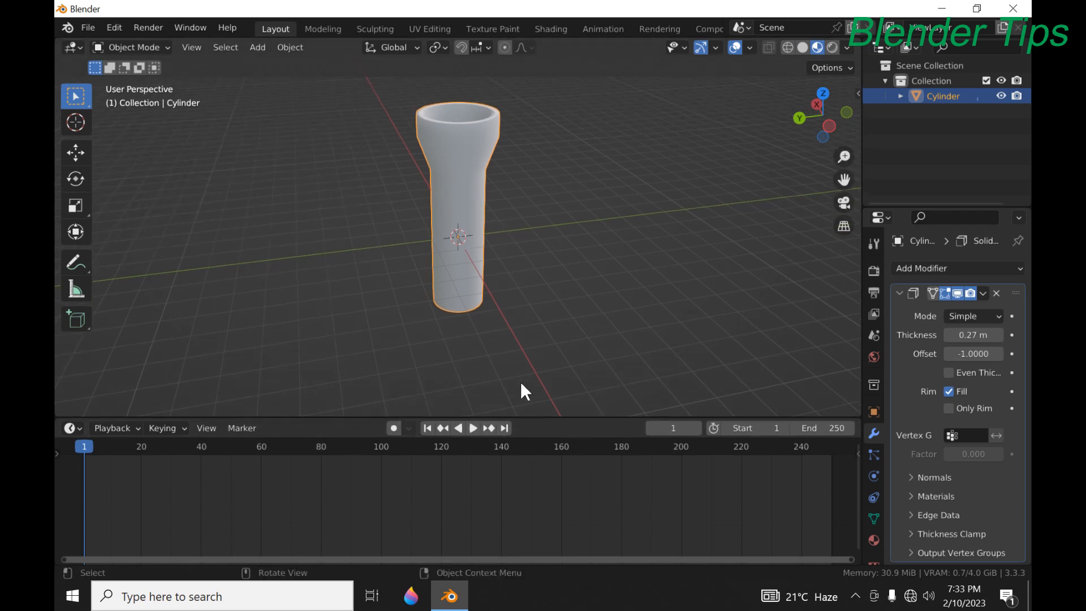
Change the timeline area to the Asset Browser and load the Materials library
middle_drag(493, 257, 532, 232)
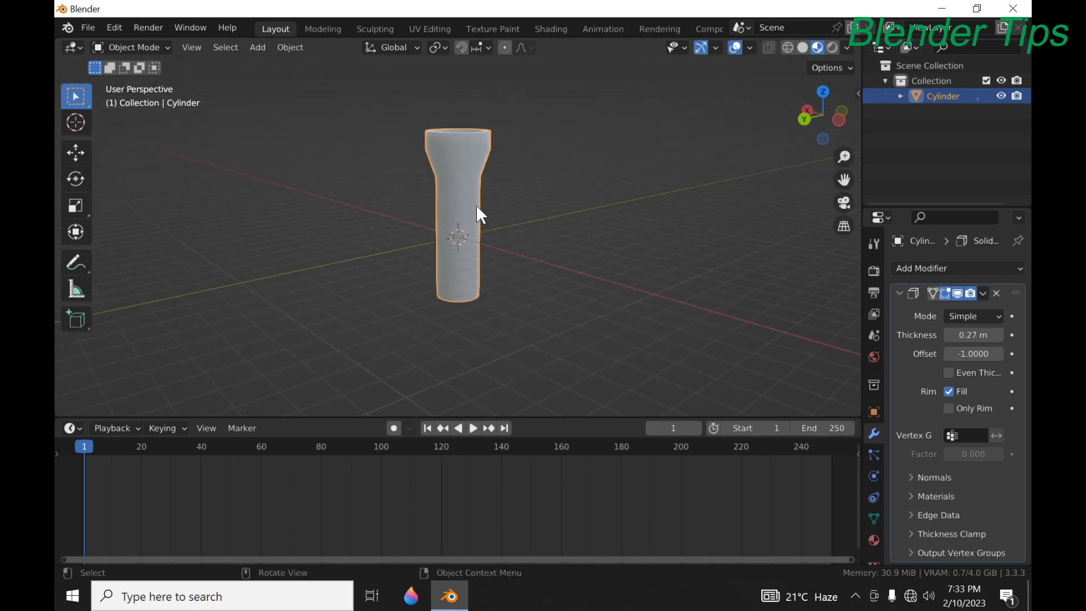
click(78, 430)
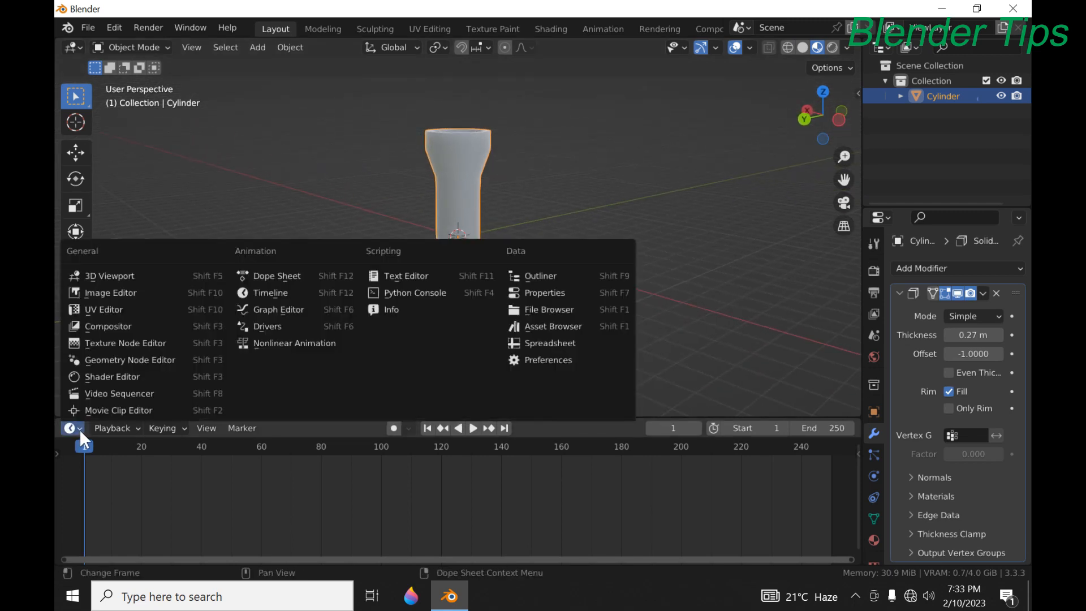
click(70, 429)
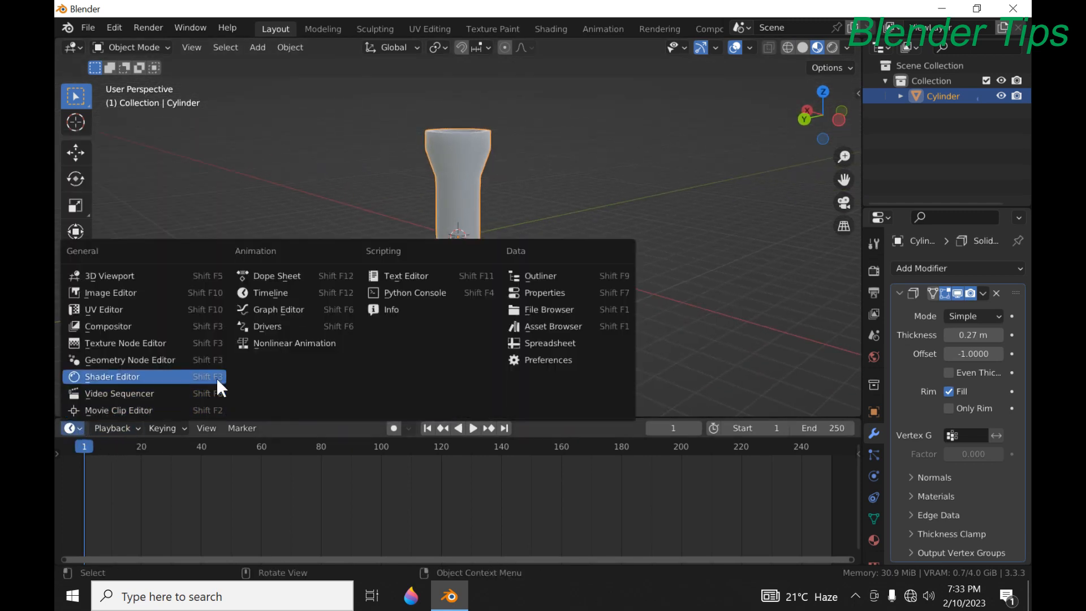
click(547, 335)
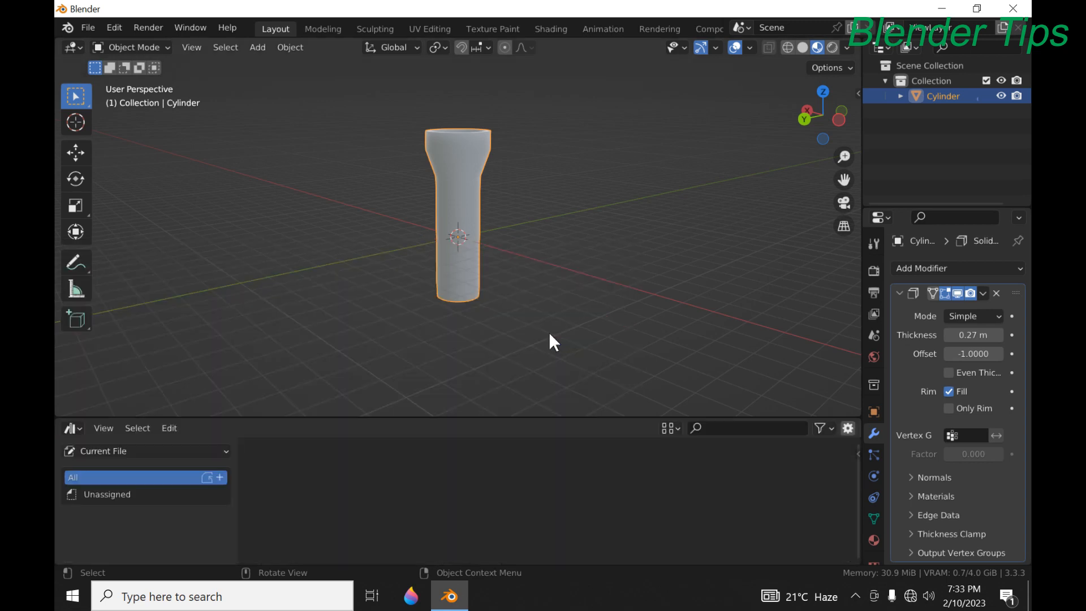
click(208, 451)
click(185, 341)
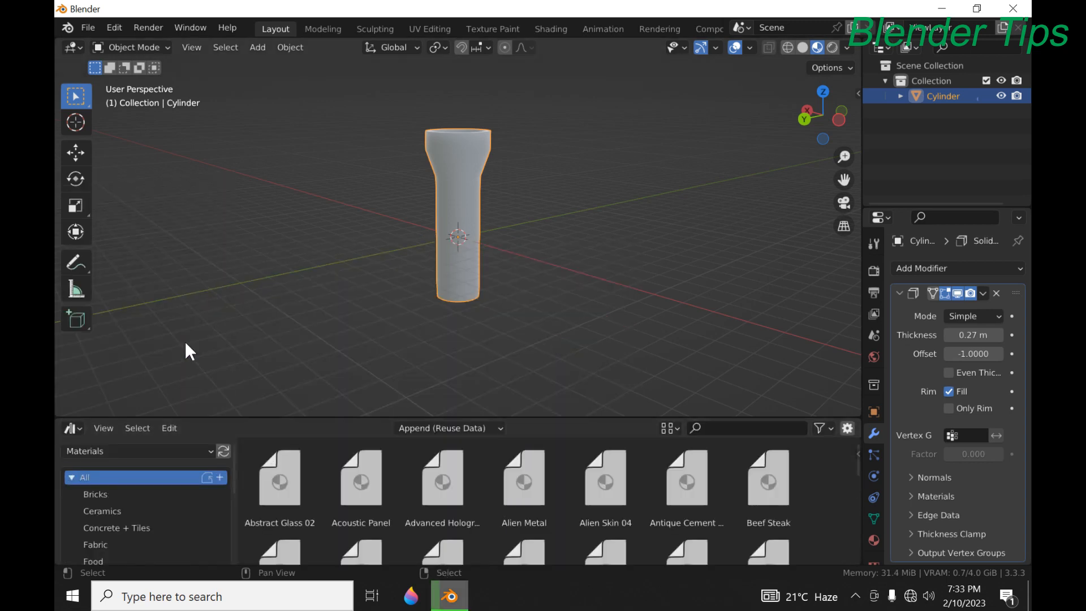
Search the Materials library for "glass" and apply the Architectural Glass material to the cylinder
click(742, 428)
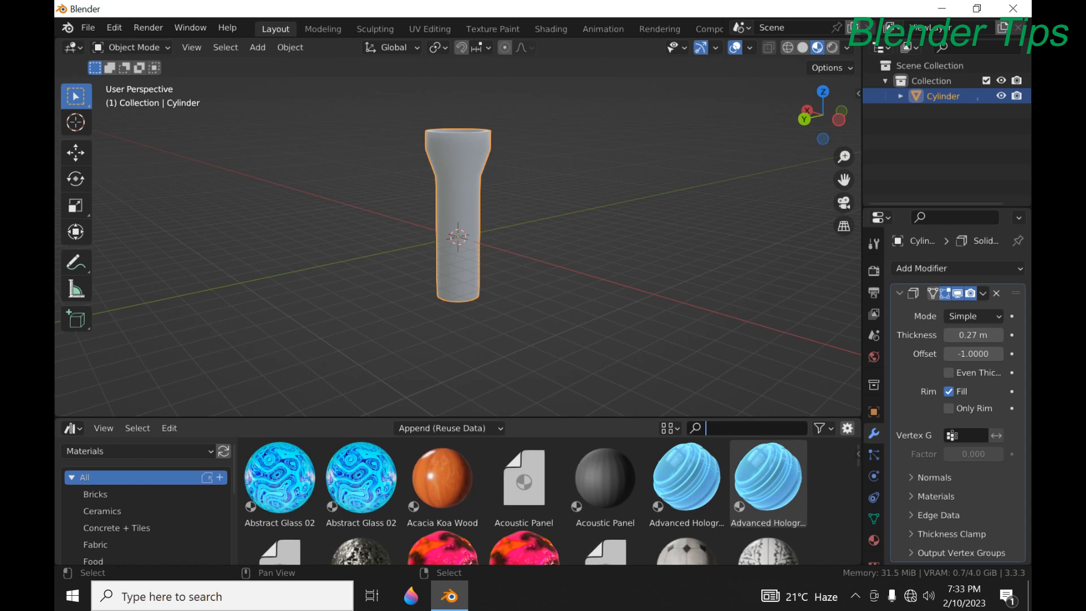
text(g)
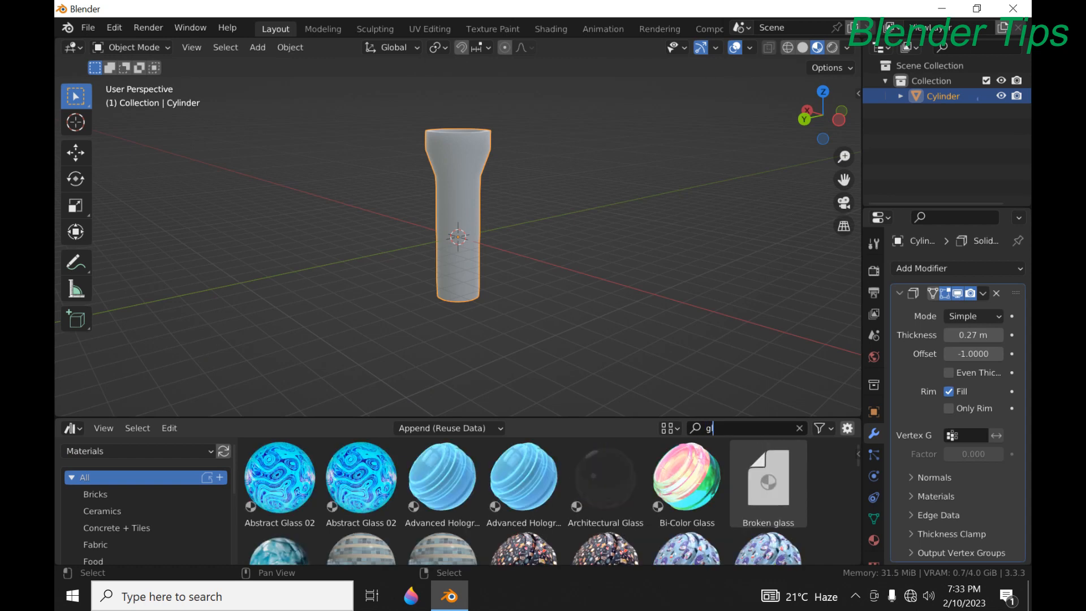
text(lass)
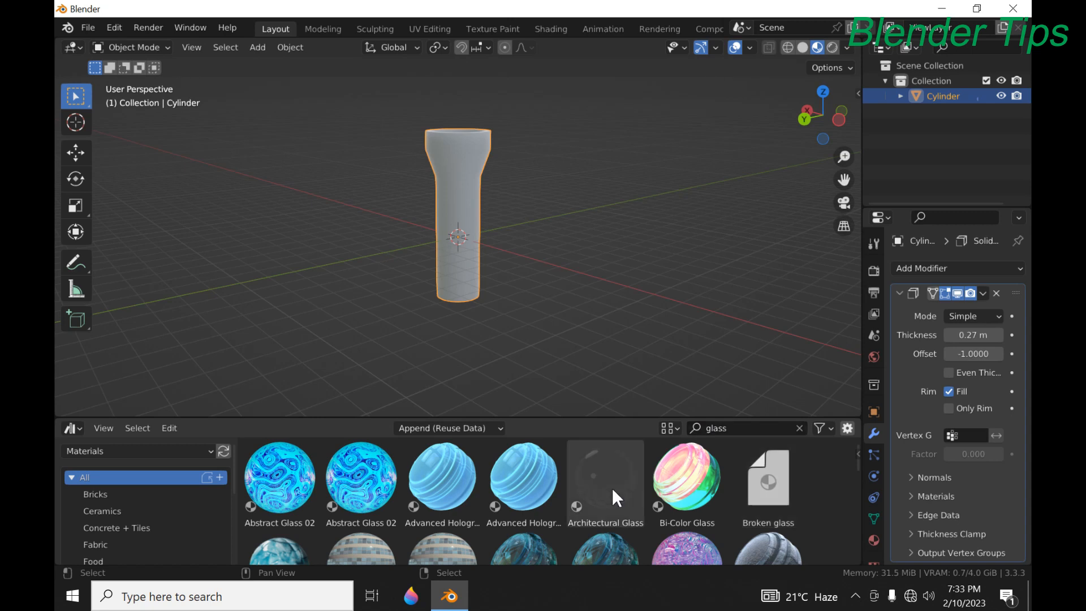
drag(612, 488, 467, 201)
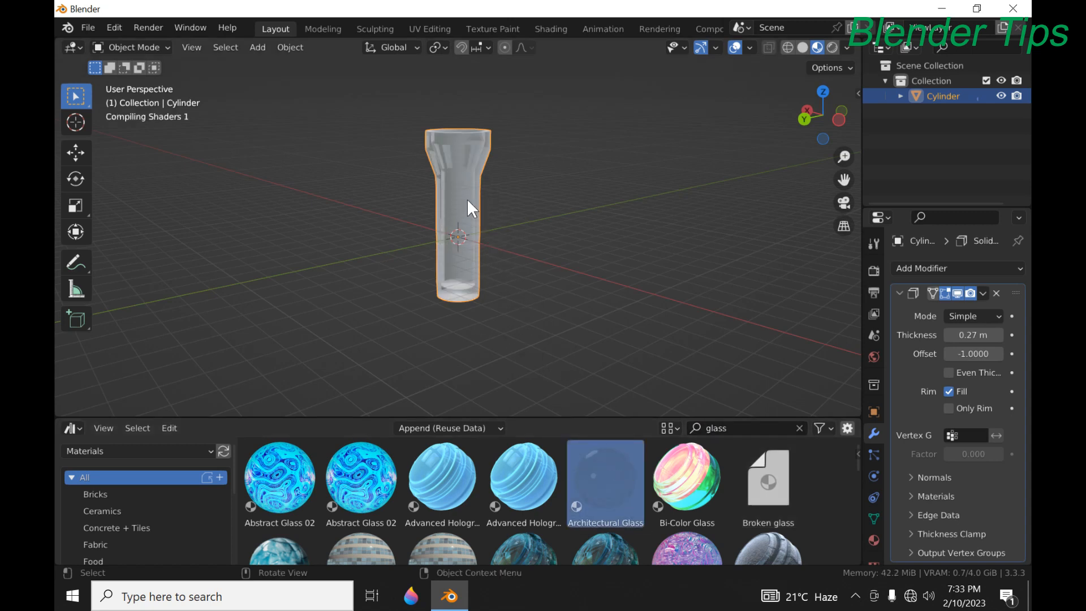
scroll(467, 201, up, 3)
scroll(467, 201, down, 3)
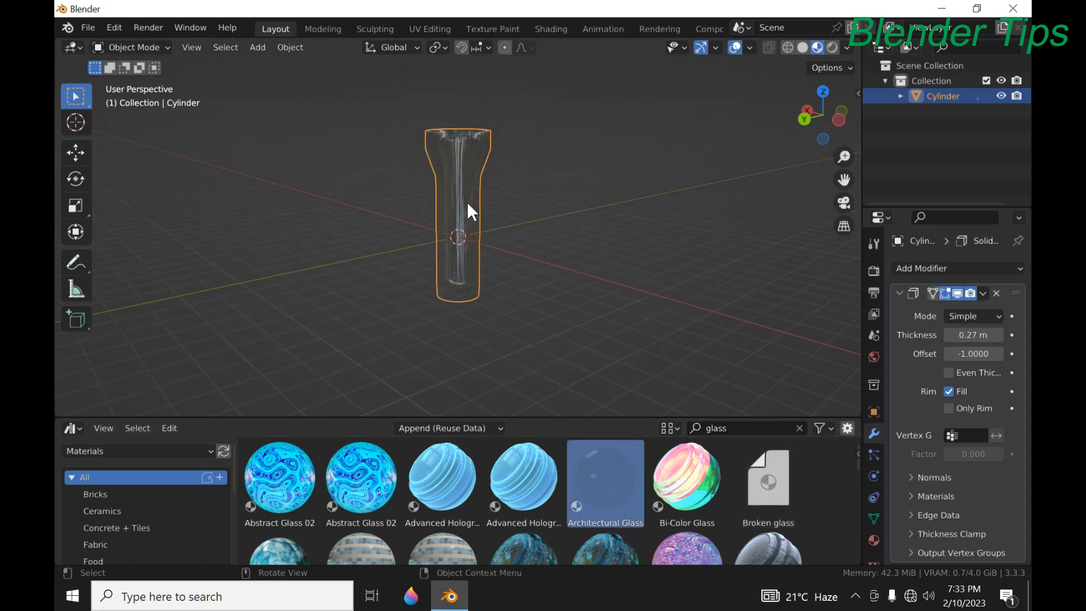
middle_drag(467, 201, 521, 209)
scroll(444, 253, up, 2)
scroll(491, 208, down, 2)
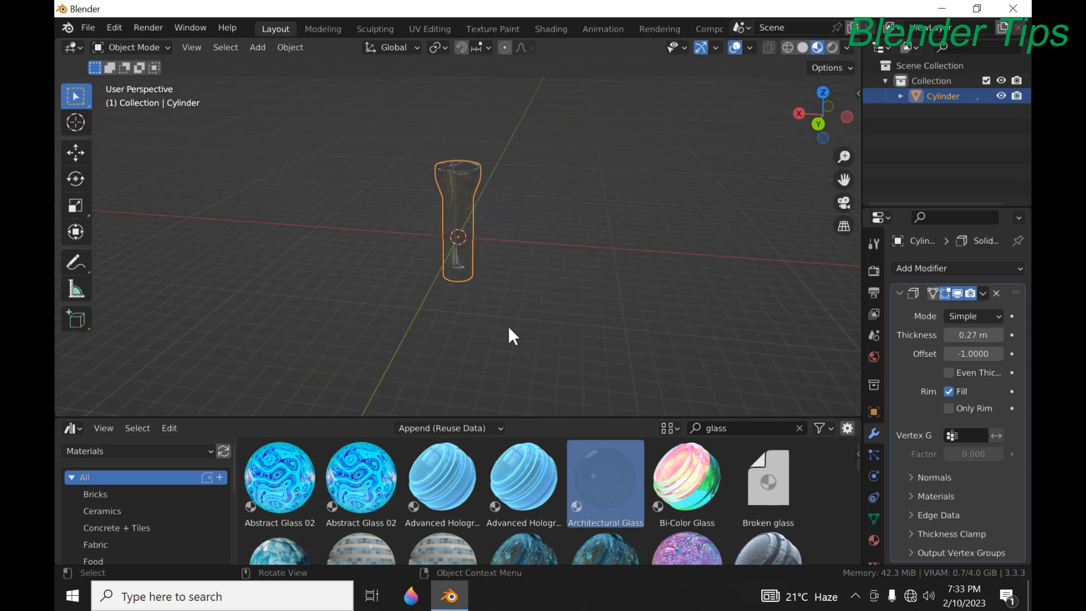
Shrink the Asset Browser area and change it back to the Timeline
drag(520, 417, 521, 464)
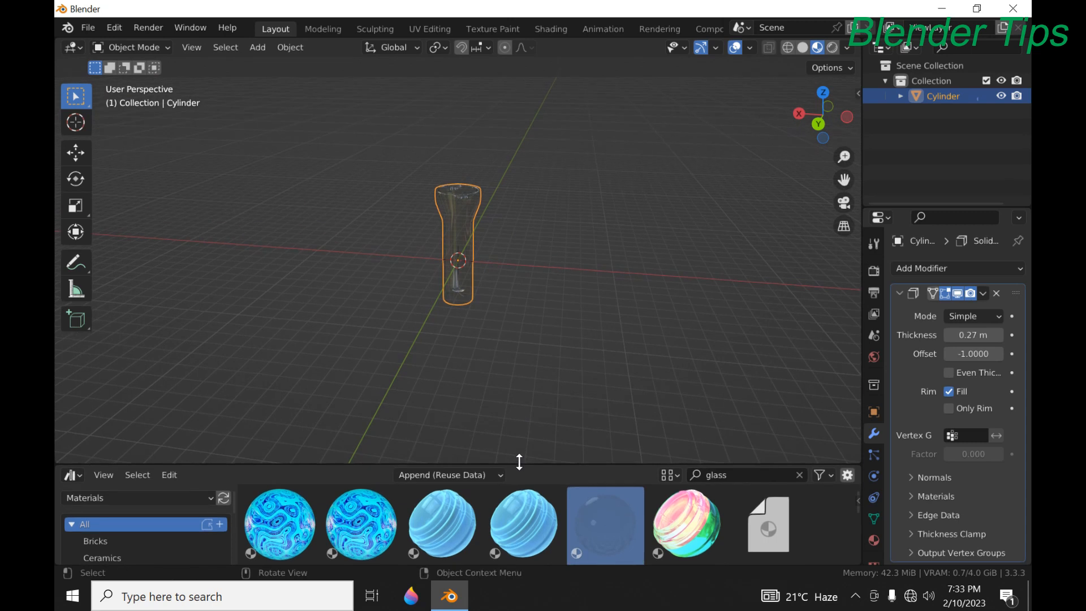
click(72, 475)
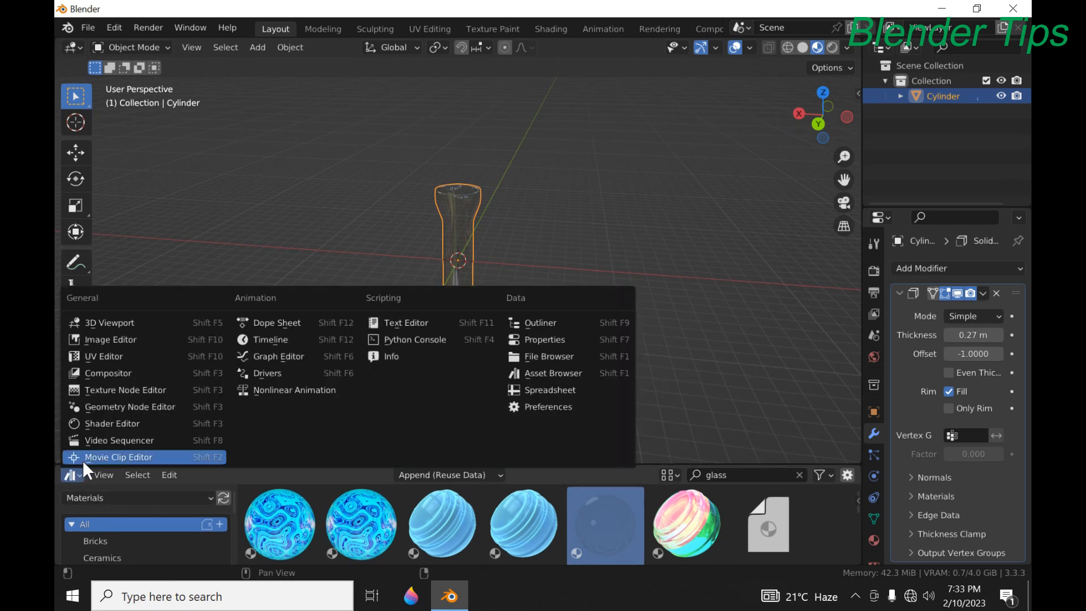
click(296, 340)
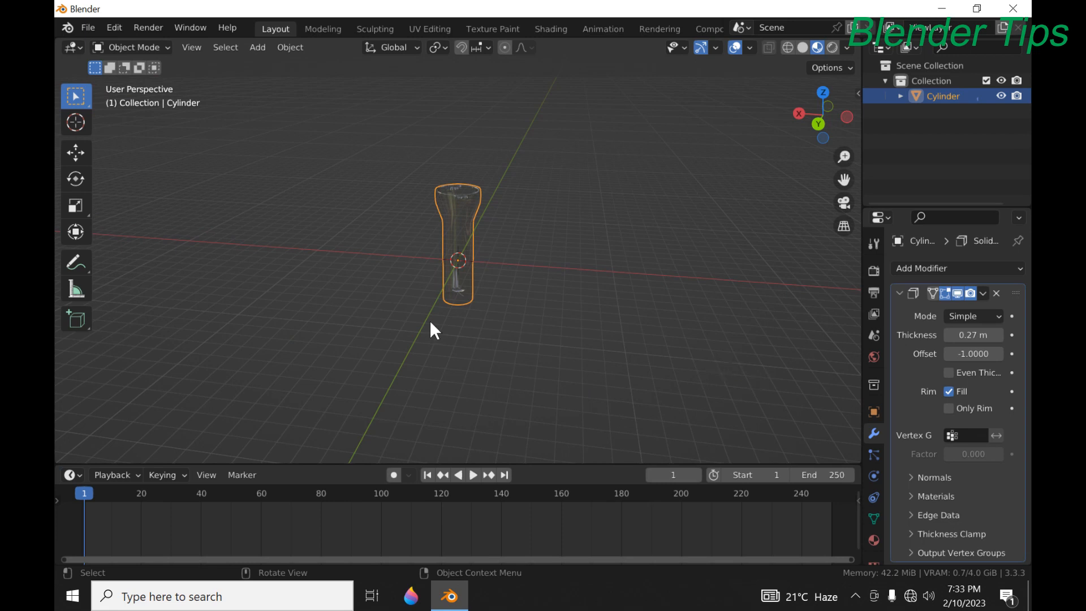
Add a cube at the centre of the glass tube and scale it down to about 0.33
scroll(430, 320, up, 6)
scroll(435, 313, down, 4)
mouse_move(422, 317)
middle_down()
mouse_move(406, 318)
mouse_move(422, 311)
middle_up()
key(shift)
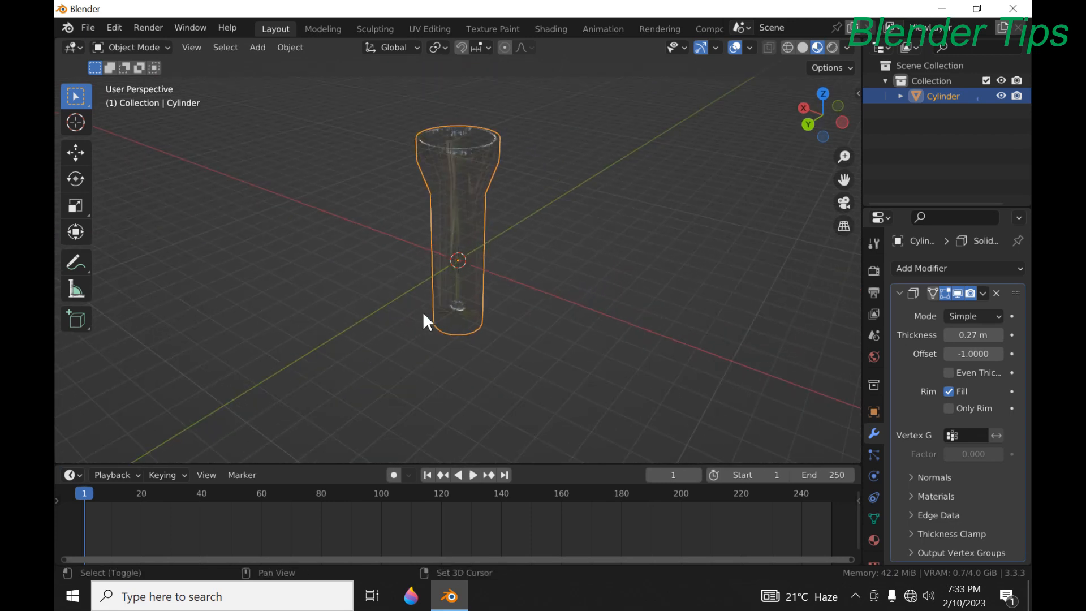
key(shift+a)
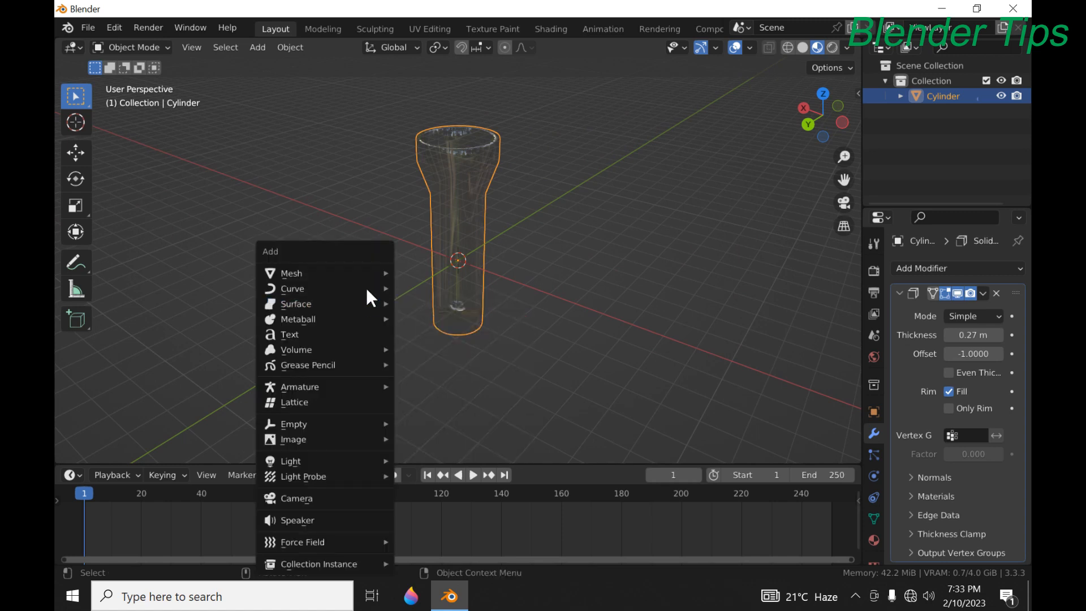
mouse_move(366, 272)
click(441, 287)
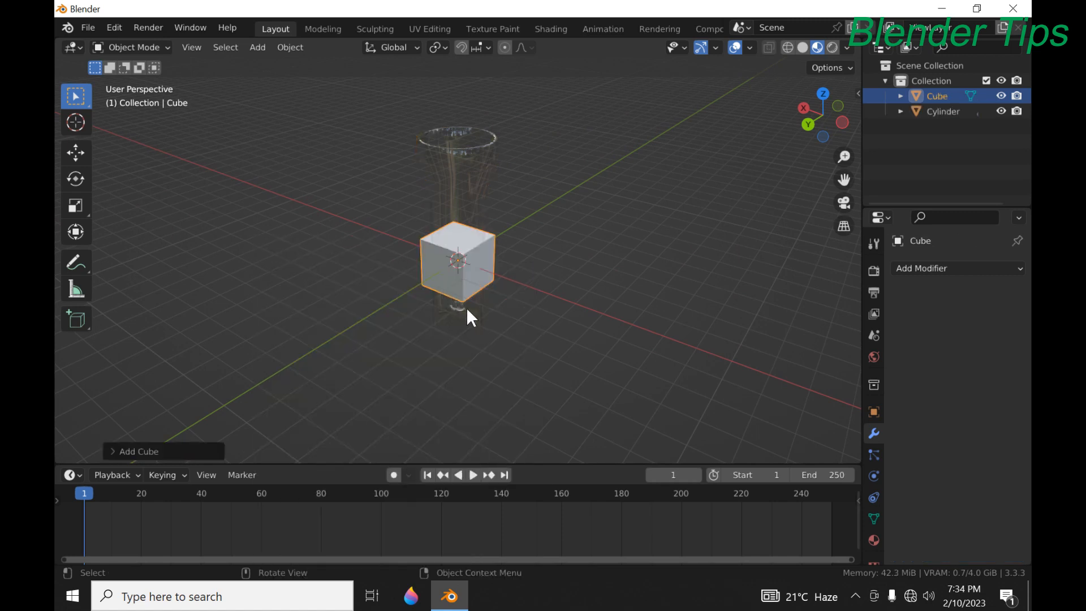
middle_drag(469, 308, 527, 283)
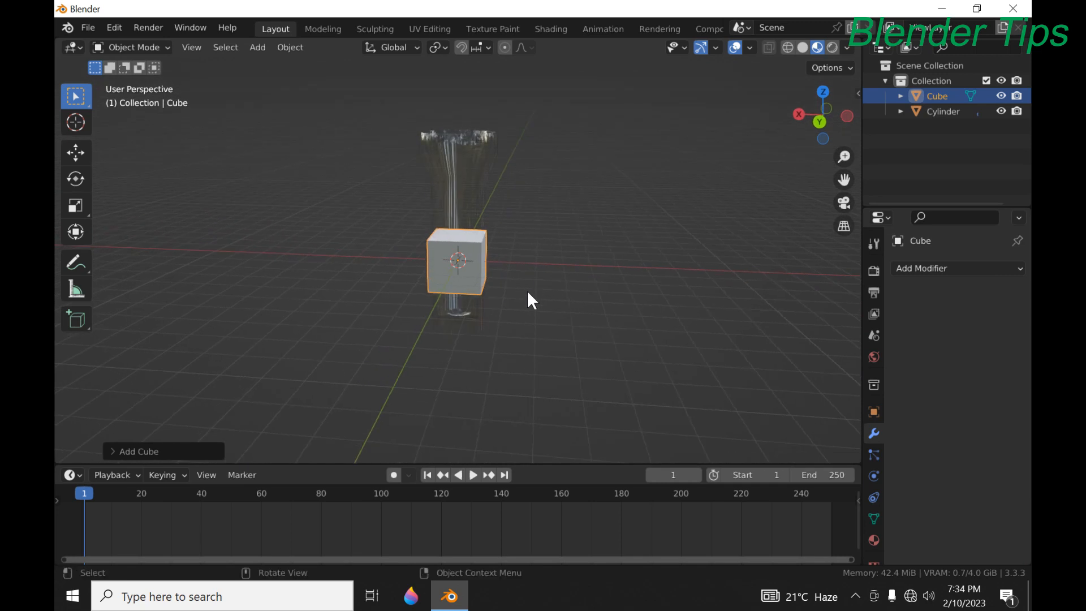
key(s)
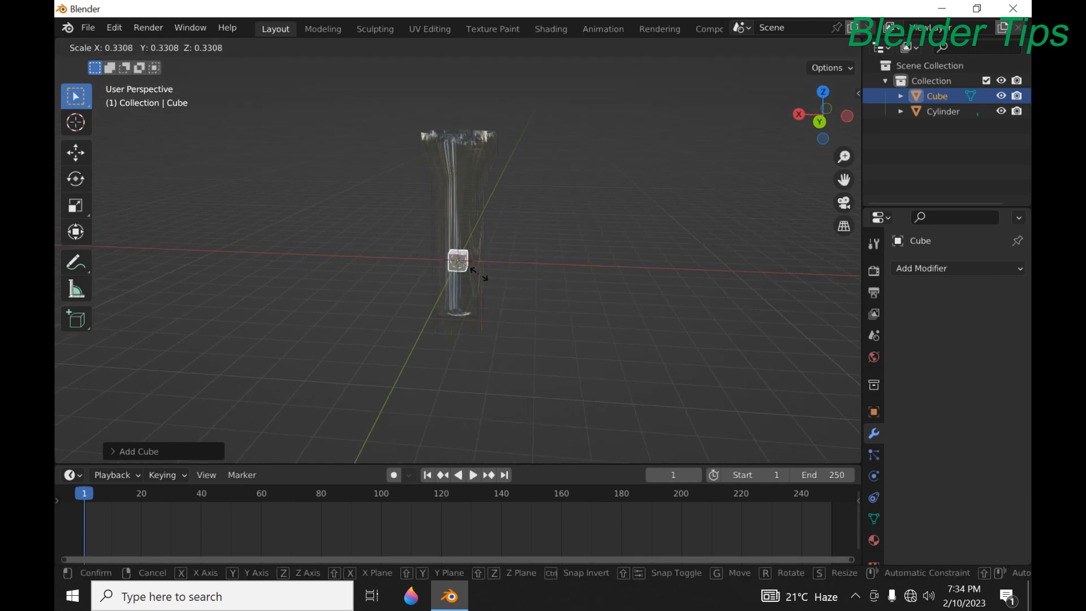
click(479, 276)
Select the glass cylinder and scale it up uniformly around the small cube
click(454, 208)
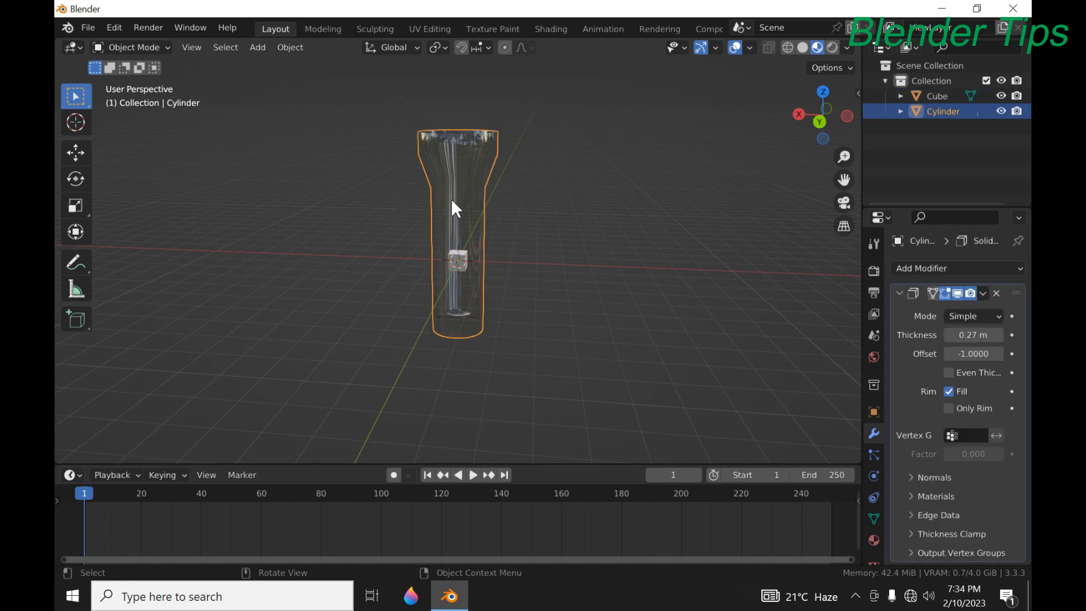
key(s)
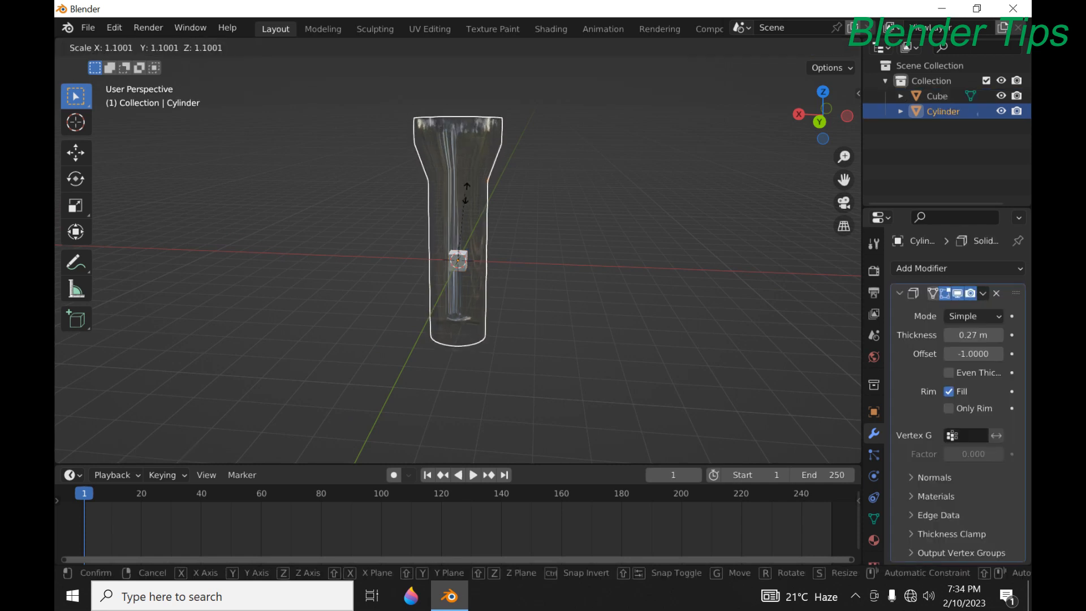
click(558, 223)
Select the small cube inside the tube and scale it uniformly by about -1.7
middle_drag(519, 237, 471, 257)
scroll(484, 240, up, 4)
click(456, 265)
click(456, 258)
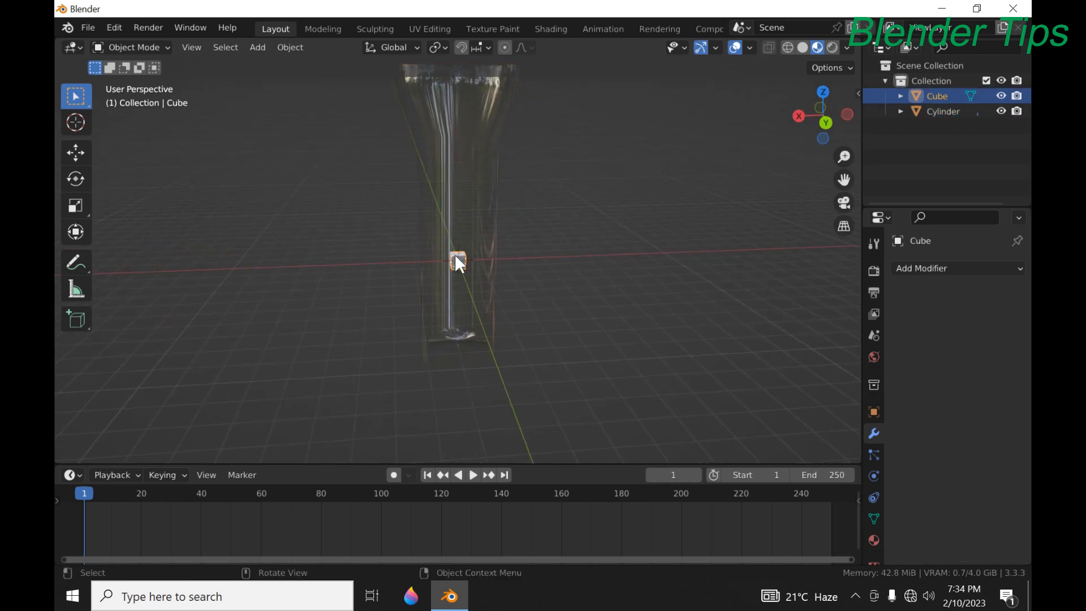
key(s)
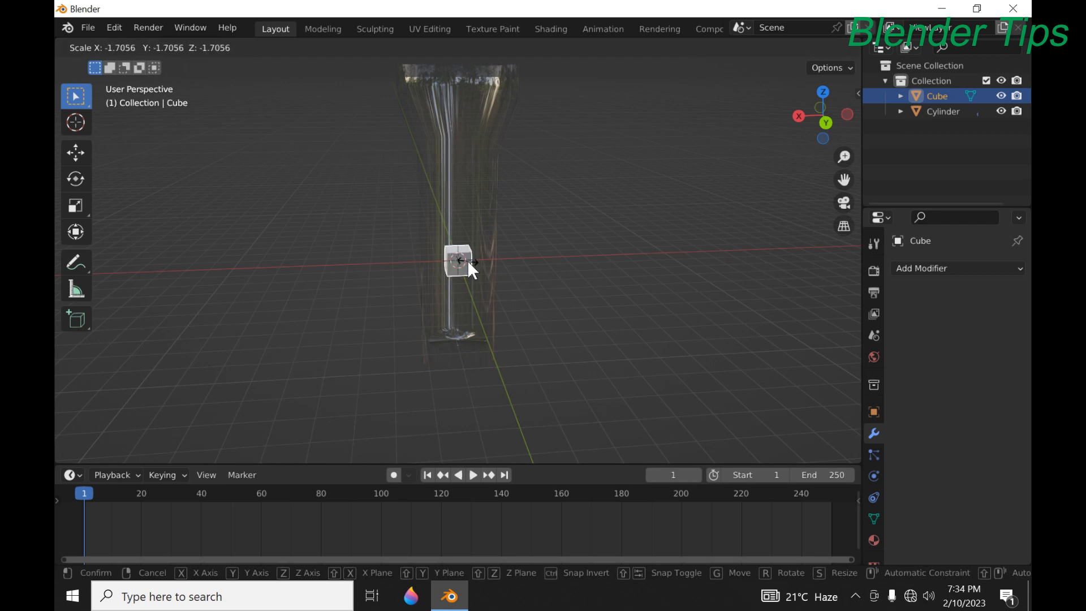
click(469, 260)
Move the small cube straight up along the Z axis until it sits above the glass tube's opening
middle_drag(476, 255, 455, 231)
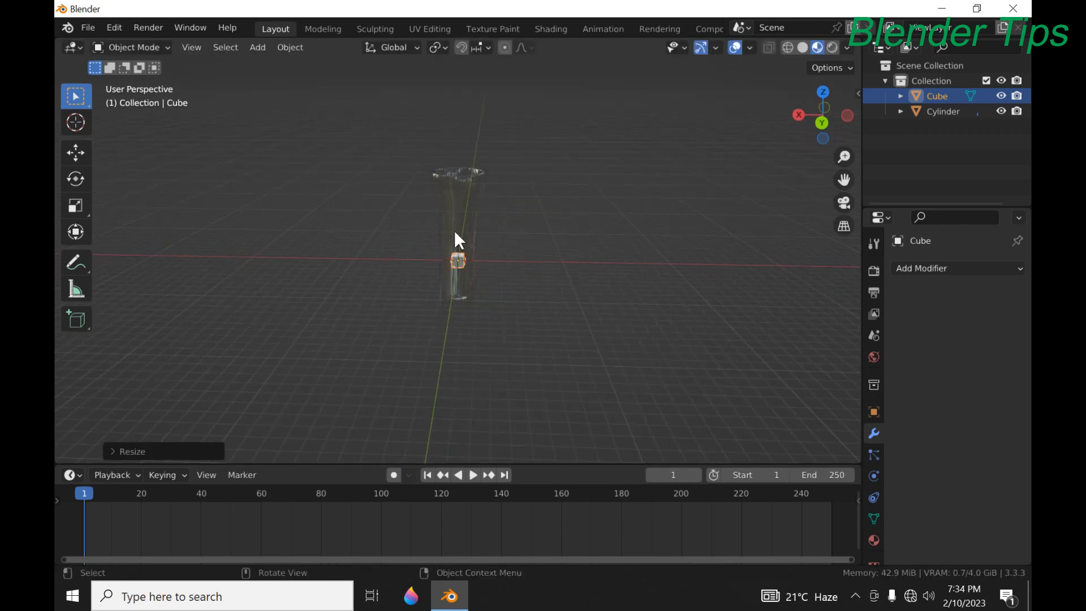
key(KP_1)
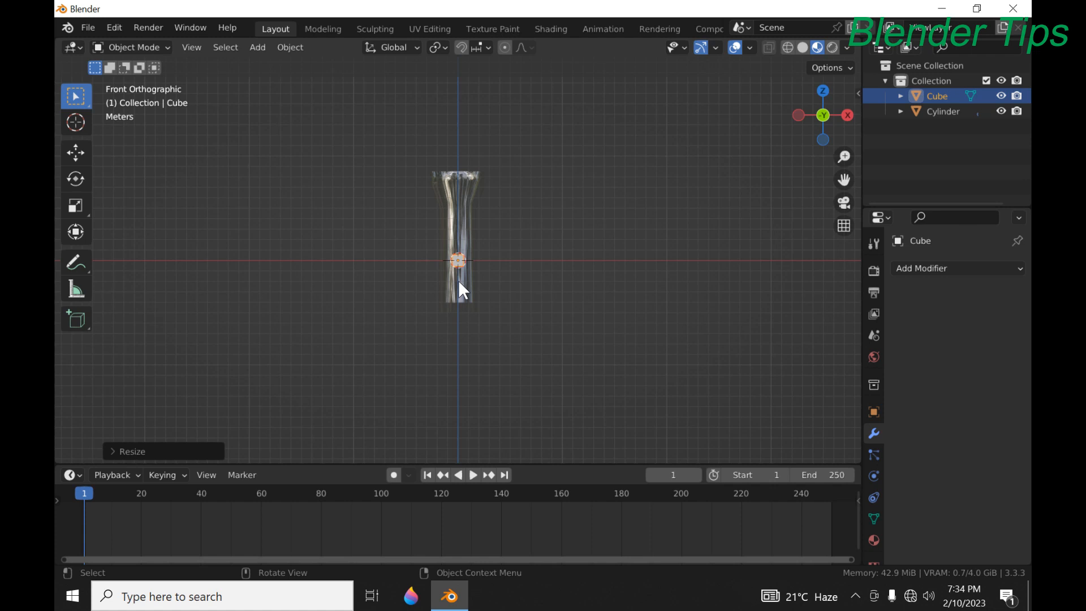
key(g)
key(z)
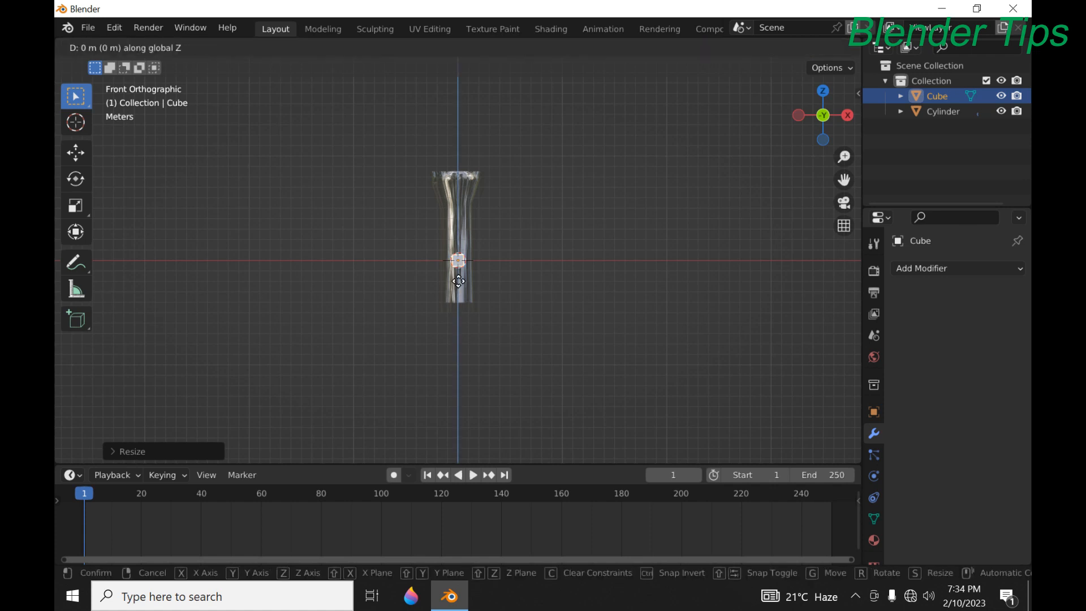
click(454, 155)
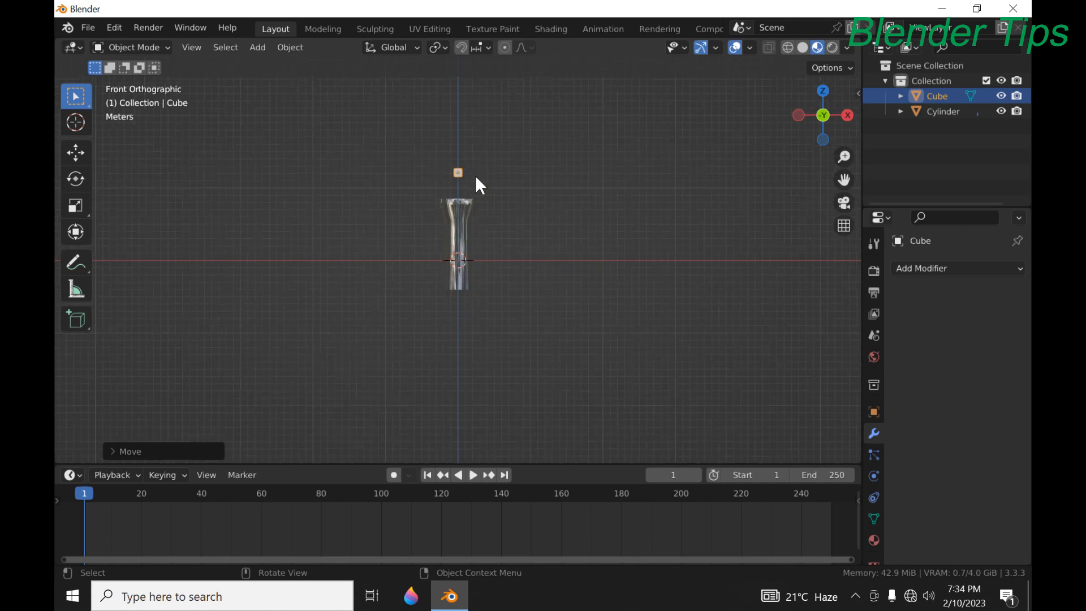
middle_drag(475, 175, 470, 252)
middle_drag(467, 204, 467, 199)
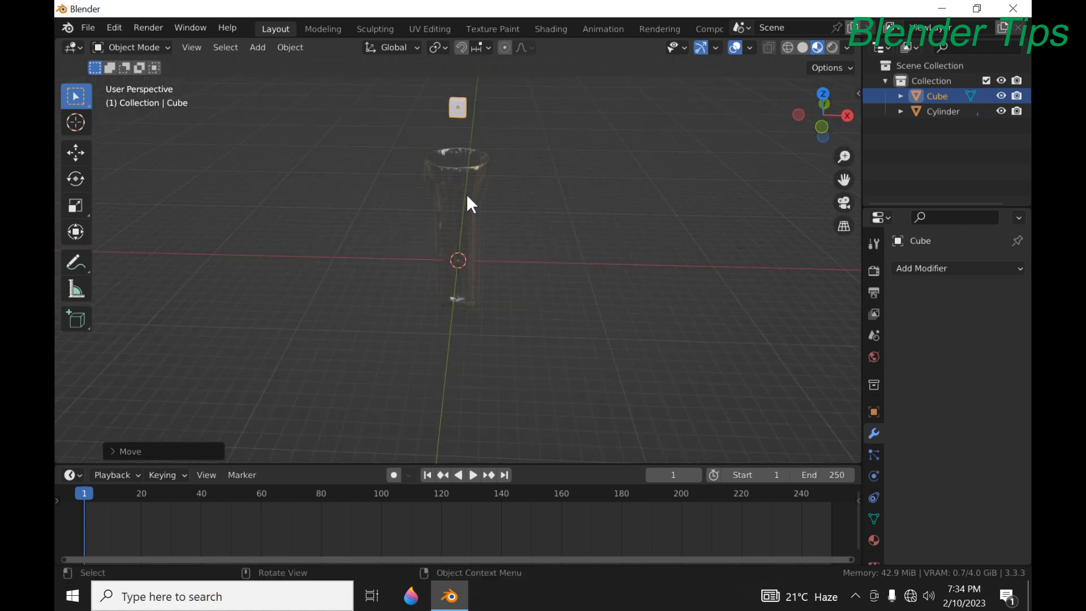
Add an Array modifier to the cube above the glass tube
key(KP_Decimal)
scroll(466, 193, down, 6)
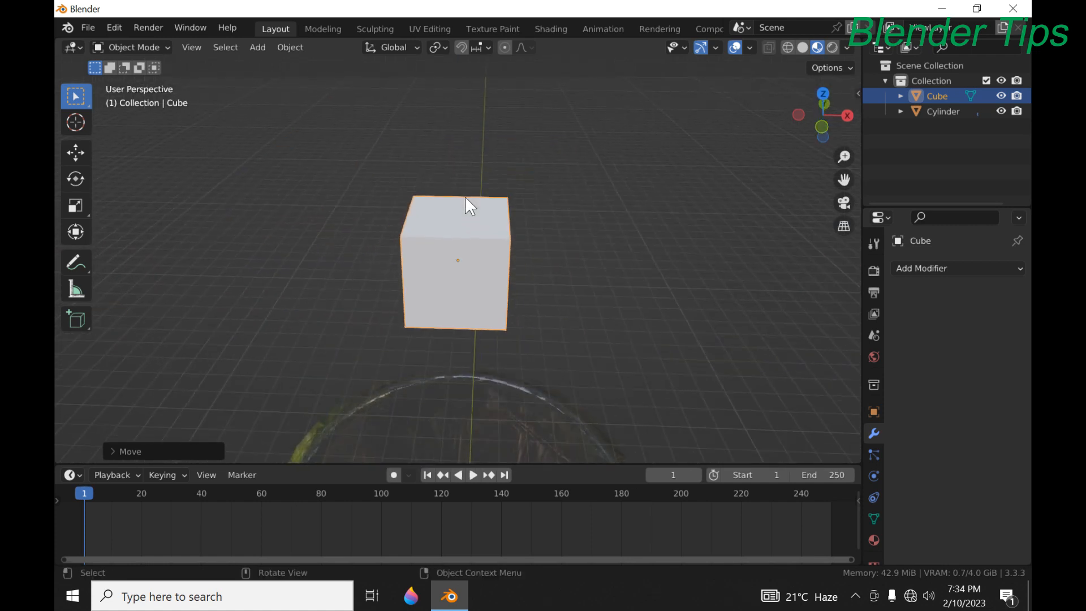
middle_drag(464, 196, 495, 175)
scroll(495, 176, down, 4)
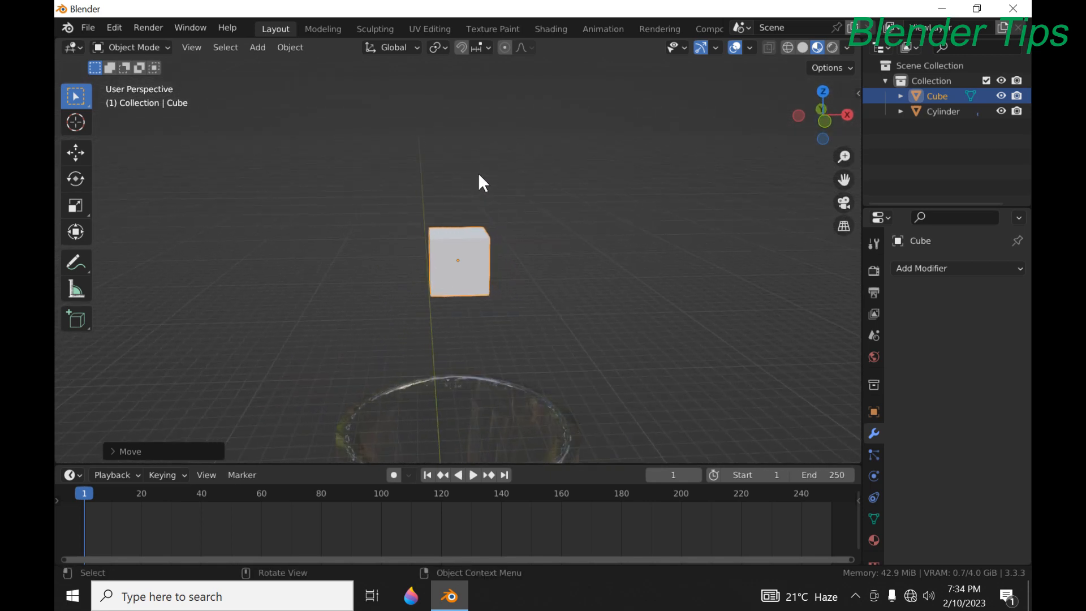
click(934, 268)
click(907, 267)
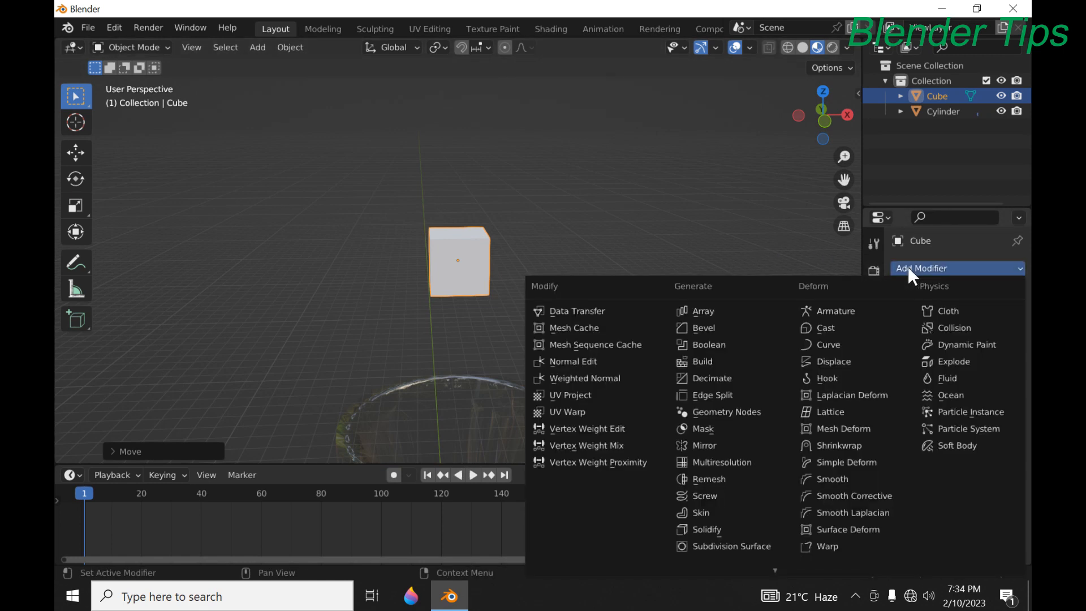
click(716, 312)
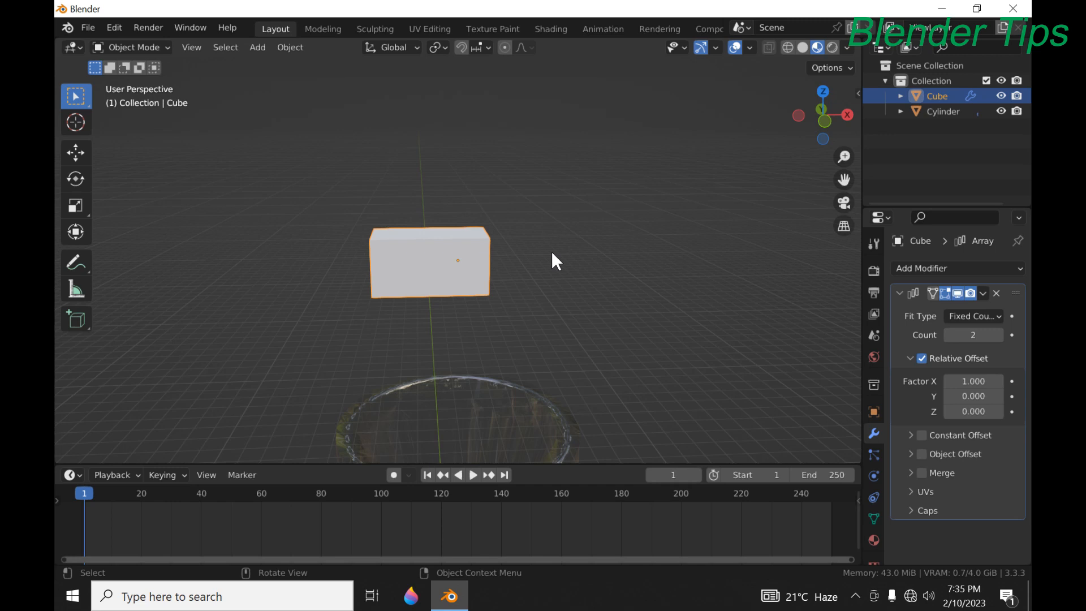
Set the array's relative offset factor to 0 on X and 1 on Z so the copies stack vertically
click(973, 381)
text(0)
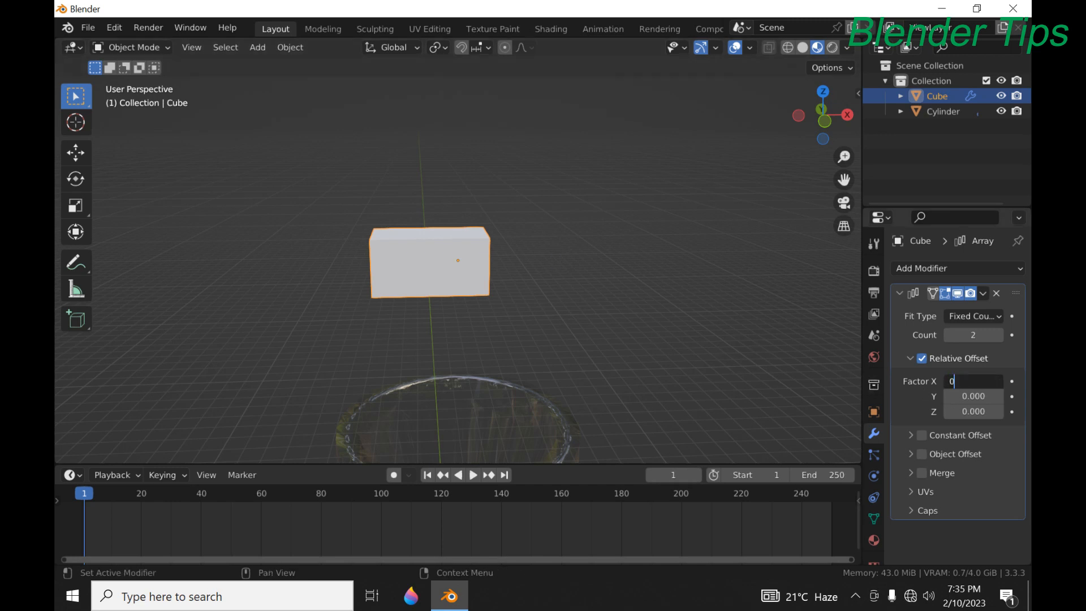
key(Return)
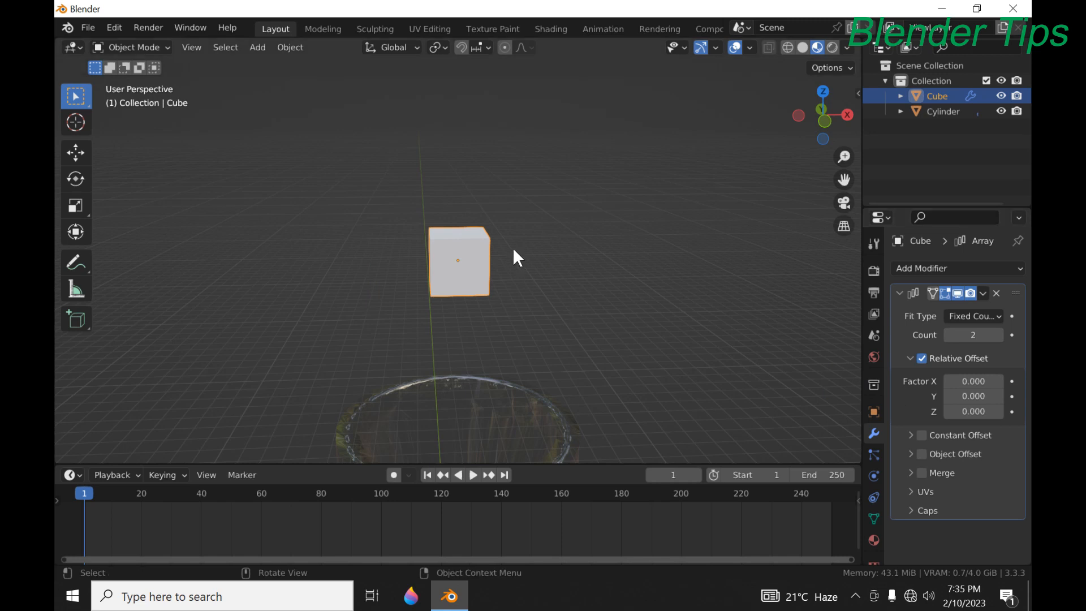
scroll(513, 249, down, 1)
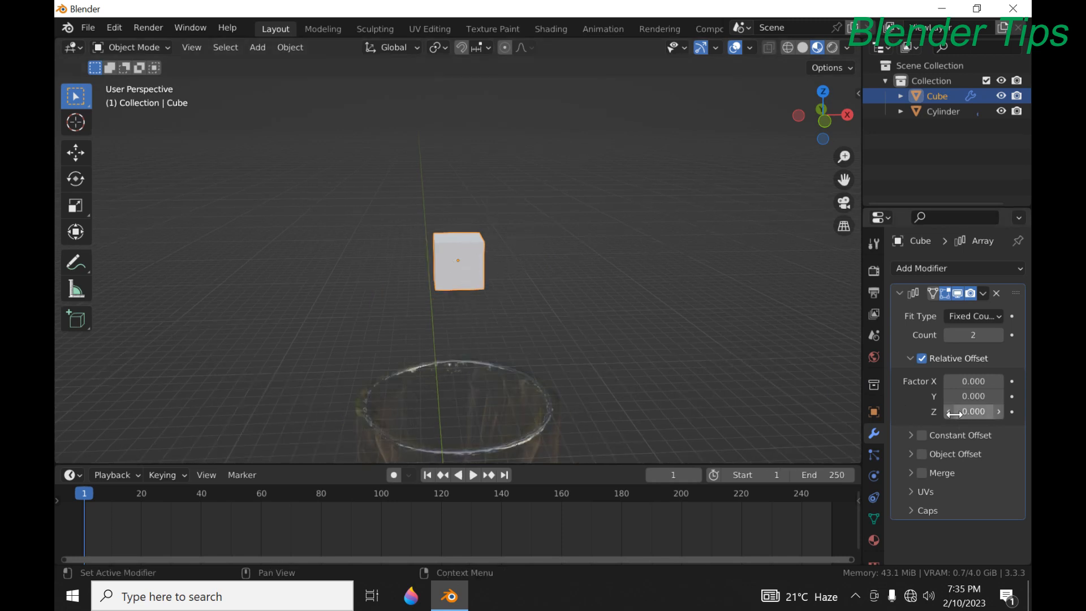
double_click(974, 411)
text(1)
key(Return)
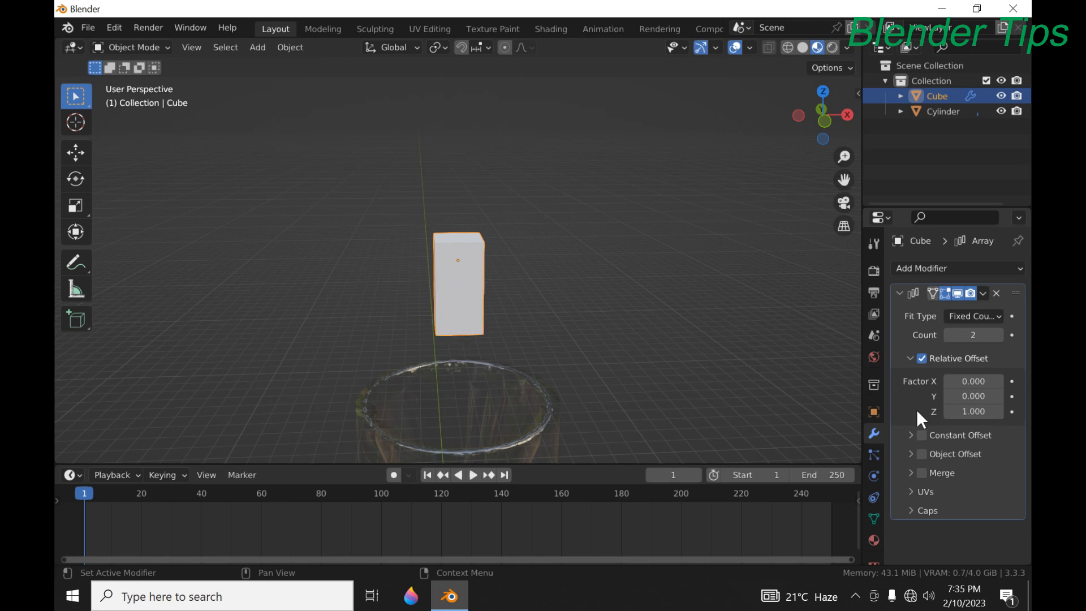
Increase the array's relative Z offset factor to 1.3 to leave a gap between the stacked cubes
click(999, 413)
click(998, 412)
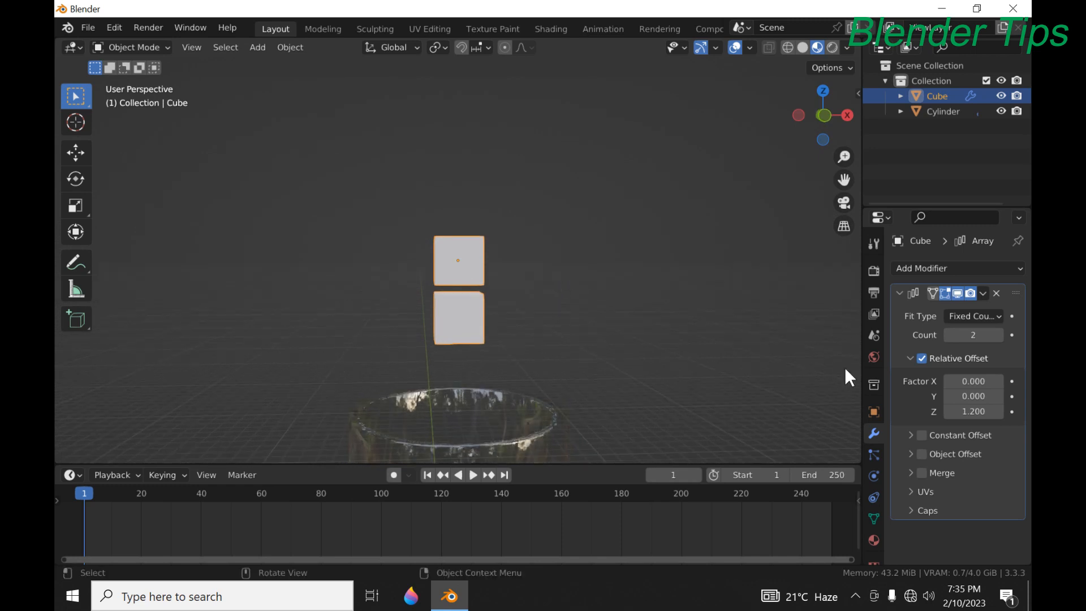
click(997, 413)
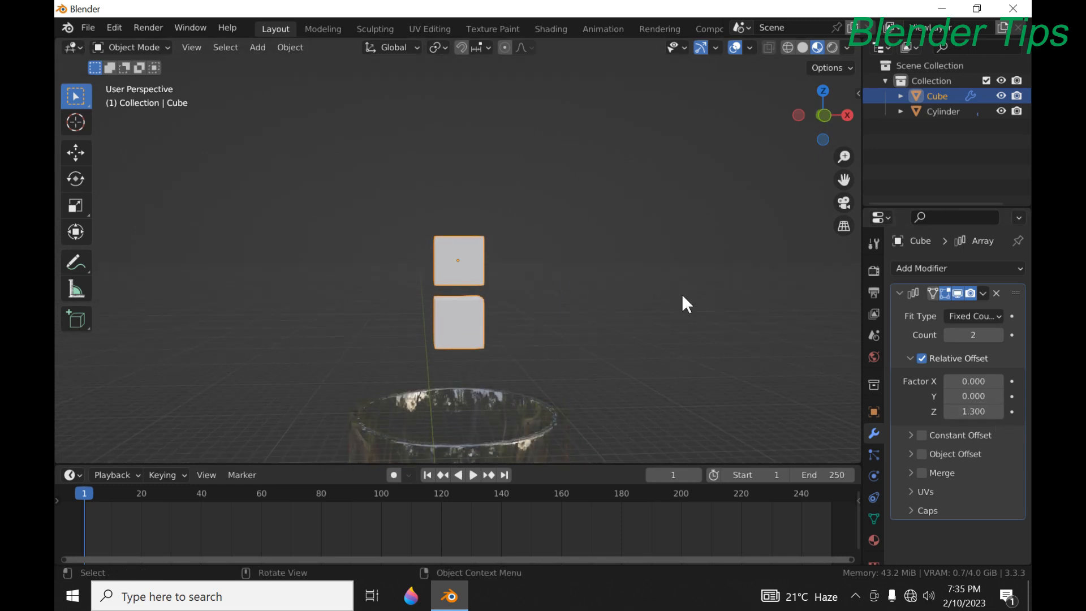
Set the array count to 20 to build a long vertical column of cubes
scroll(568, 244, down, 1)
middle_drag(567, 243, 566, 277)
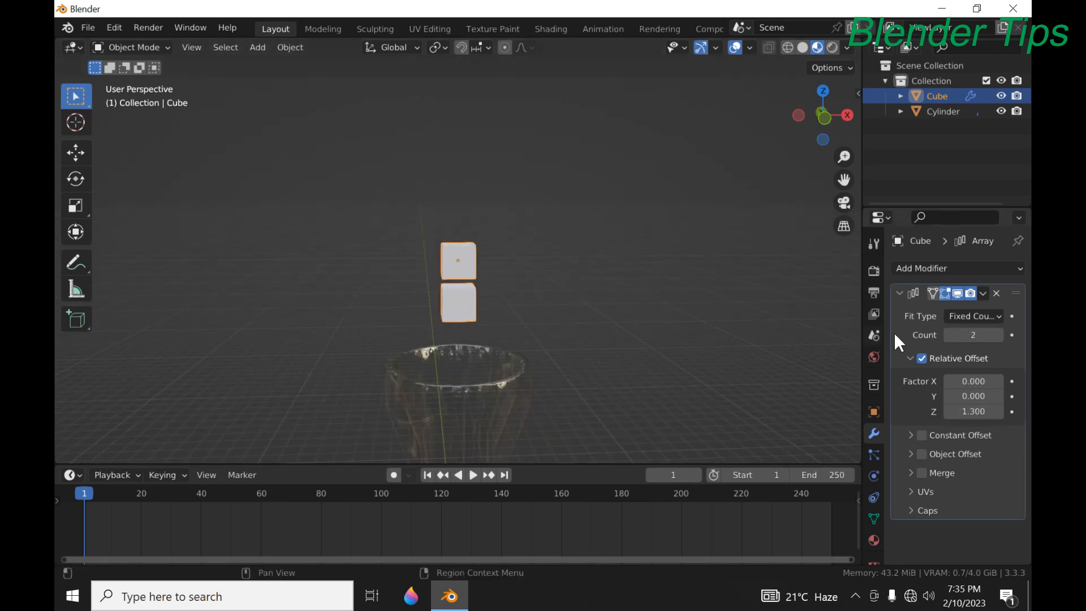
click(963, 338)
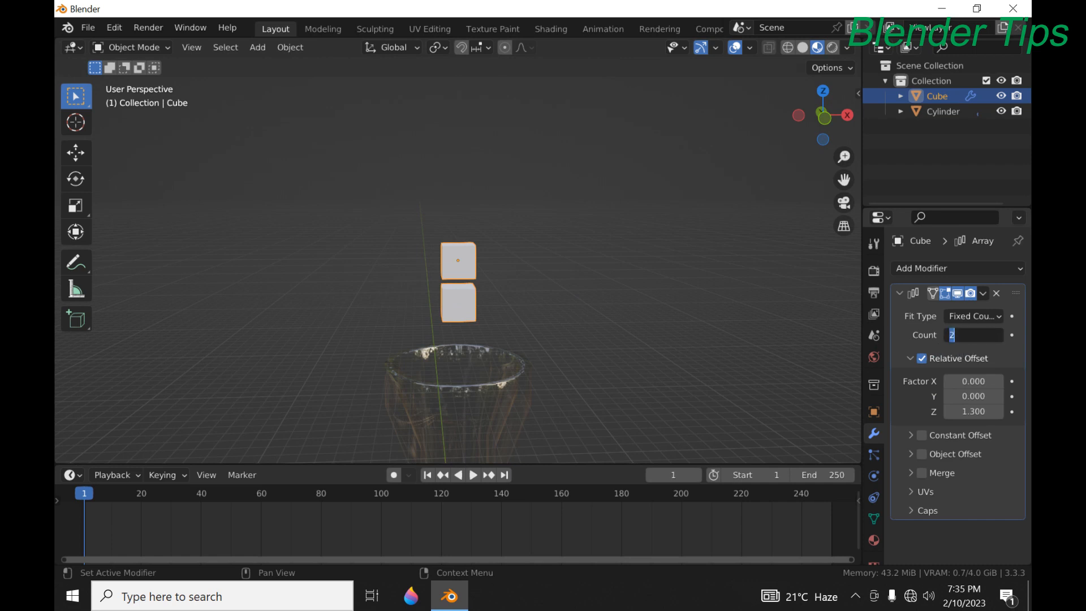
text(20)
key(Return)
scroll(609, 270, down, 5)
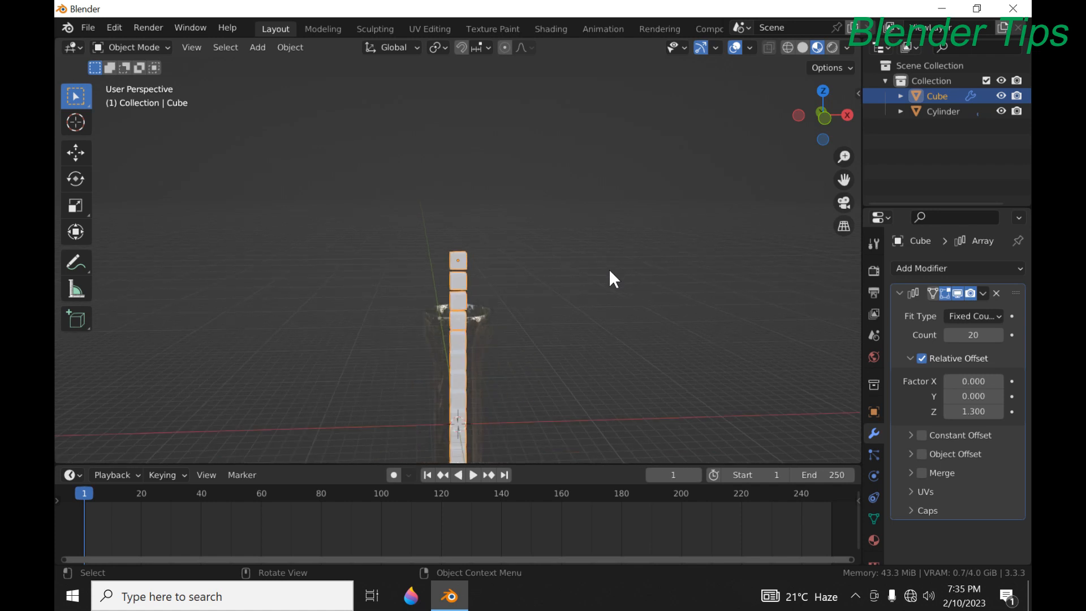
scroll(560, 289, down, 3)
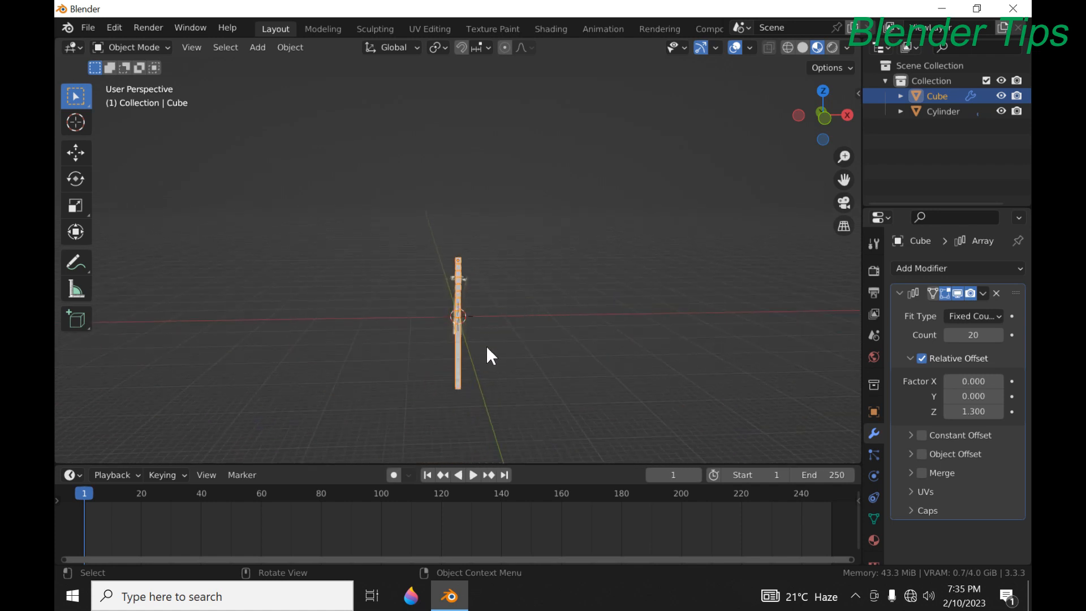
Move the column of cubes up along the Z axis so its lowest cube clears the glass tube's rim
scroll(486, 347, up, 4)
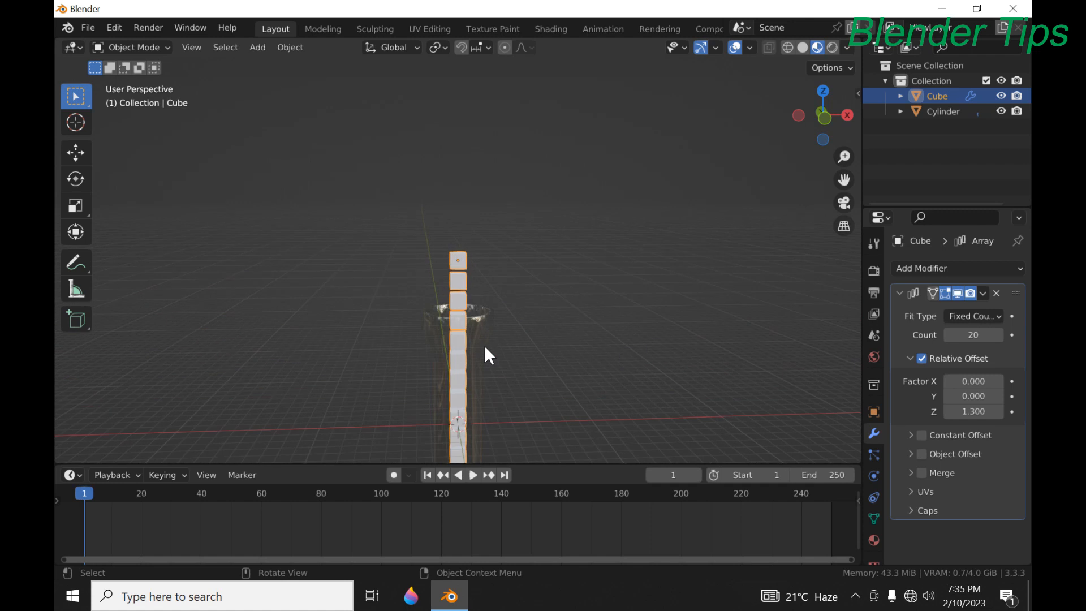
key(KP_1)
scroll(485, 317, down, 3)
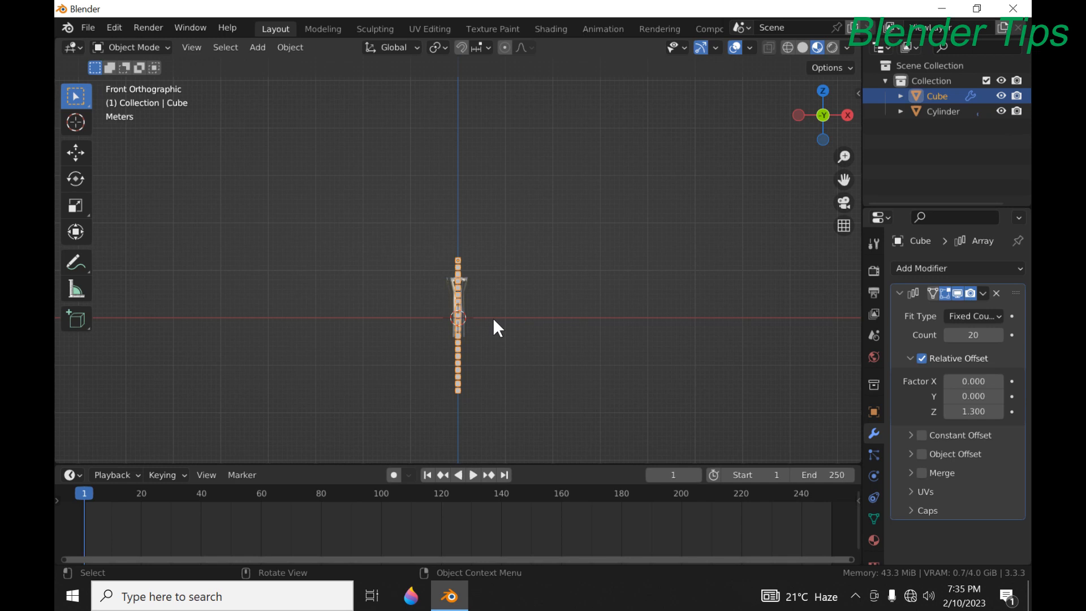
key(g)
key(z)
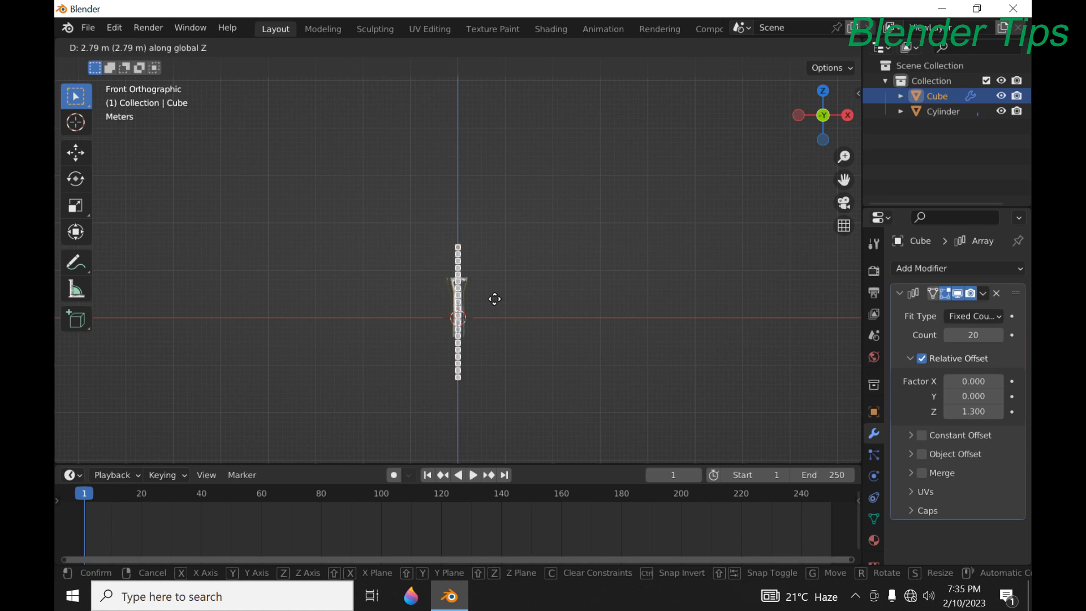
click(480, 188)
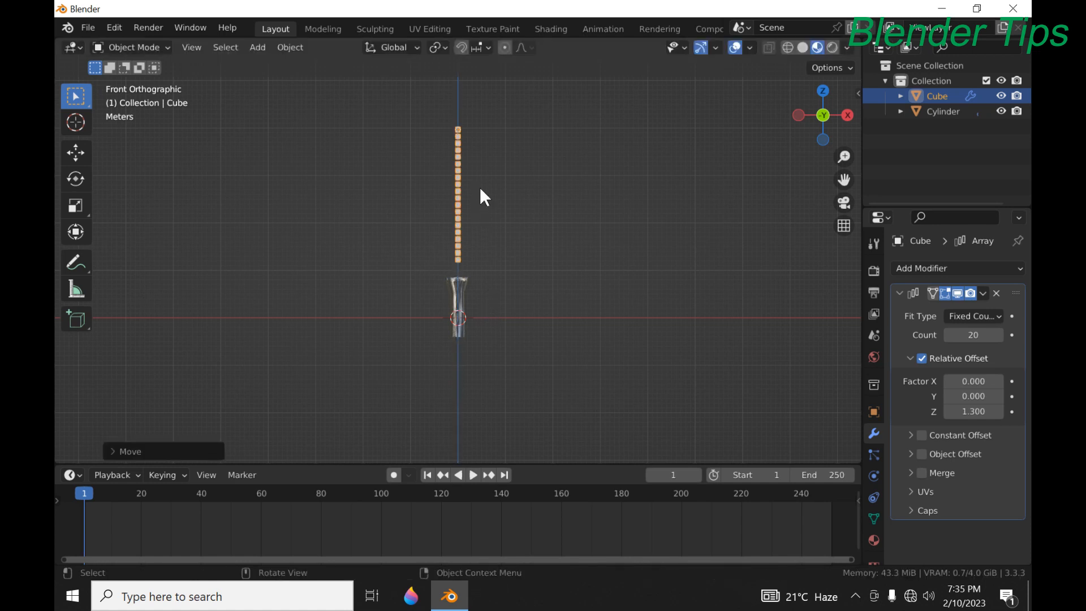
Examine the cube column's spacing and its alignment above the glass tube from near and far
scroll(480, 187, up, 5)
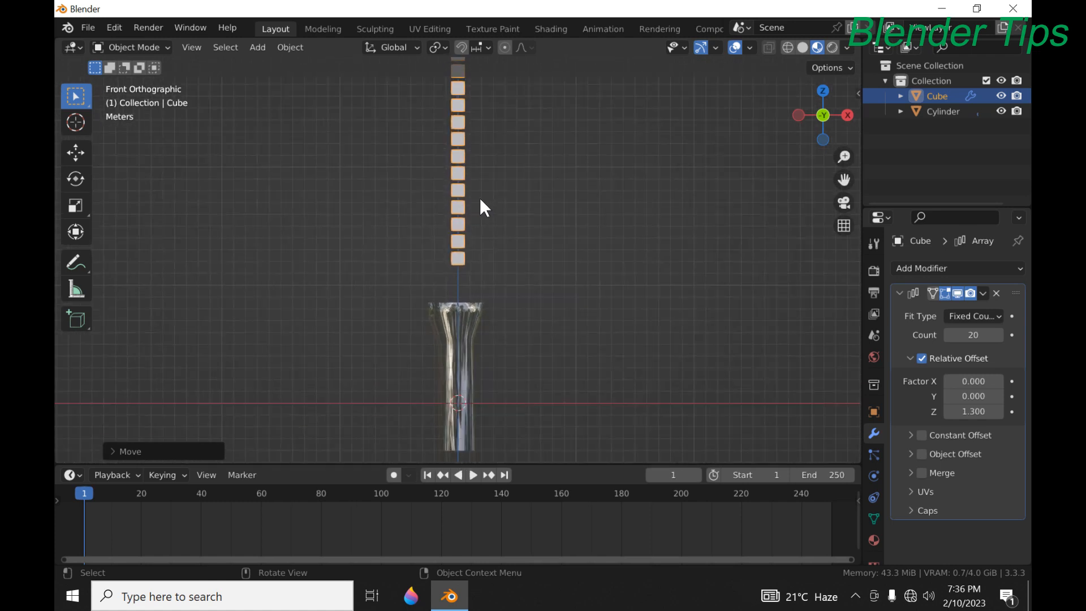
scroll(480, 198, down, 5)
middle_drag(479, 198, 496, 204)
scroll(497, 205, up, 1)
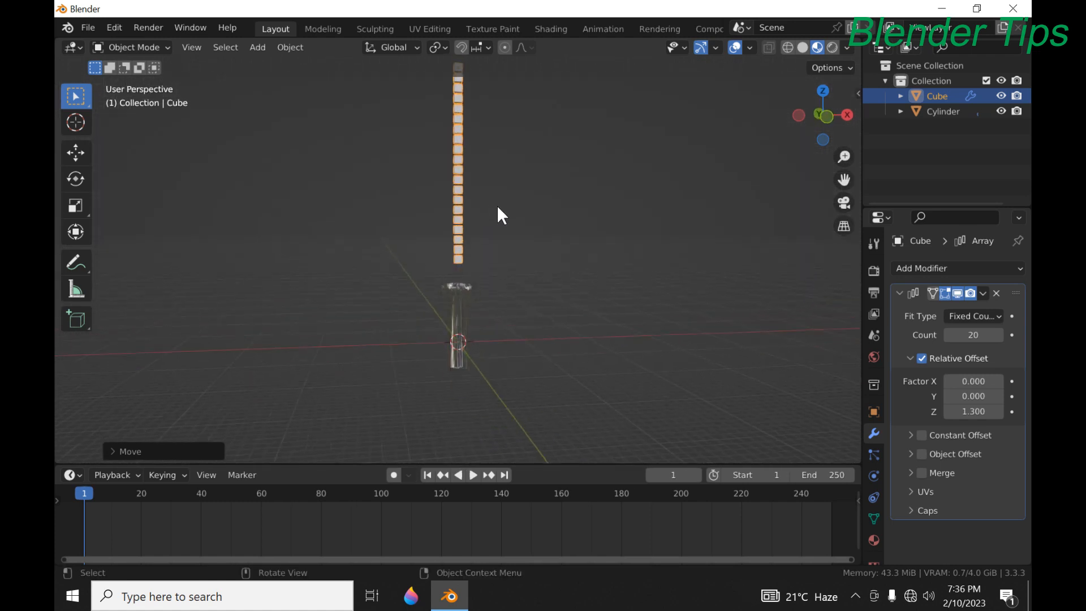
scroll(497, 204, up, 4)
scroll(496, 205, down, 6)
scroll(497, 204, up, 5)
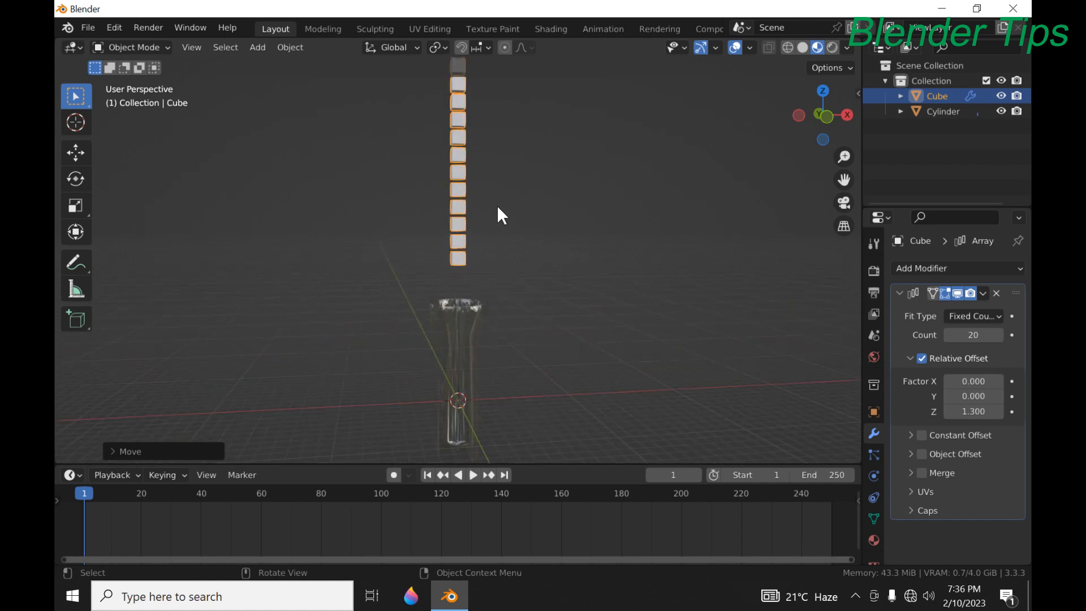
scroll(497, 205, up, 1)
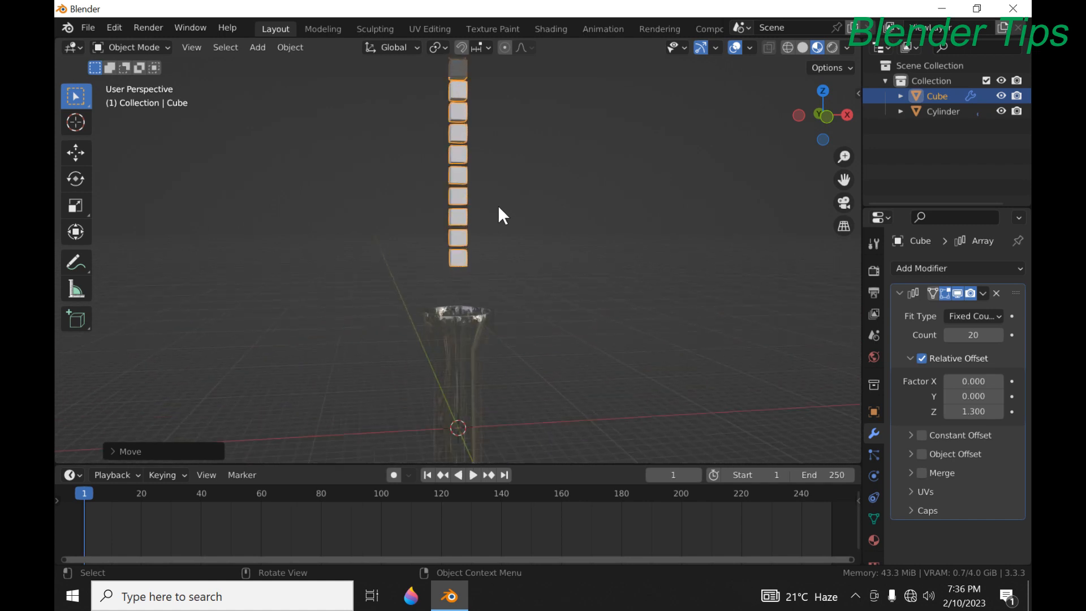
scroll(497, 206, down, 4)
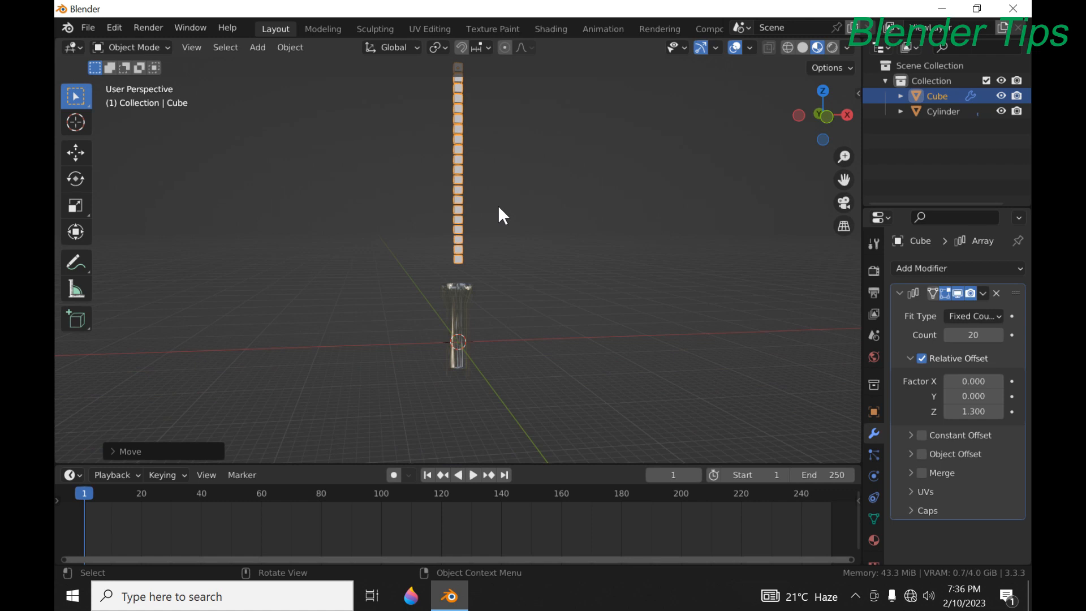
scroll(499, 207, down, 1)
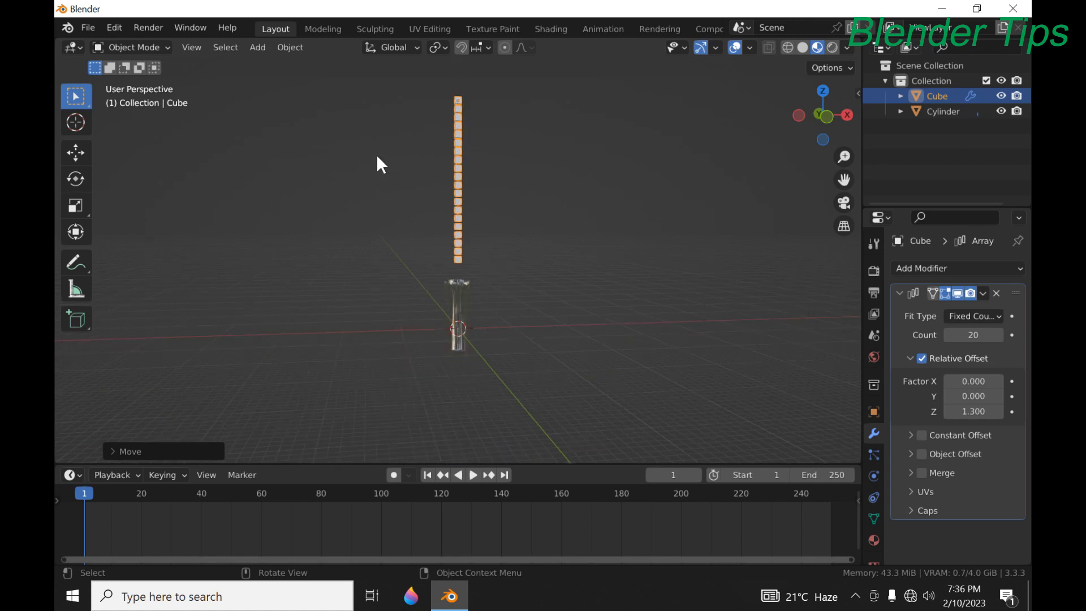
Convert the arrayed cube column to a mesh
click(289, 48)
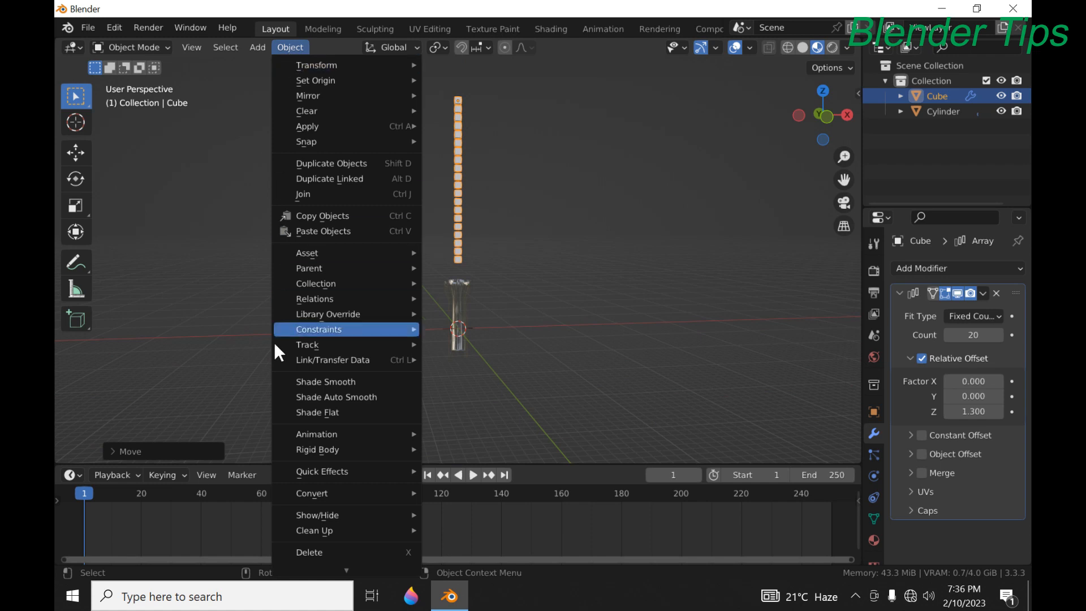
mouse_move(354, 496)
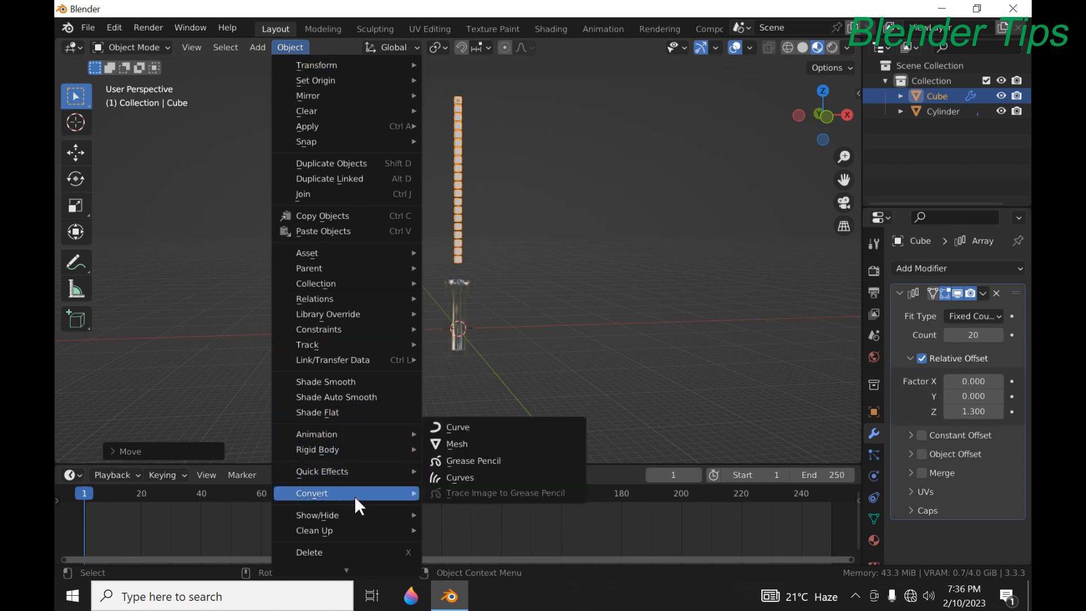
click(459, 443)
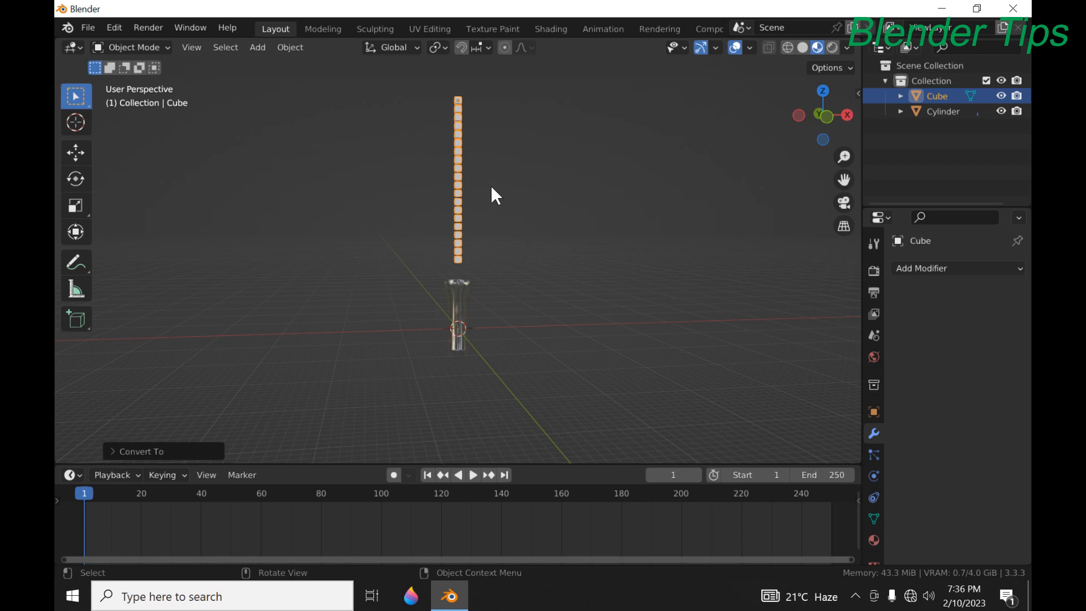
Separate the converted cube column by loose parts so each cube becomes its own object
key(Tab)
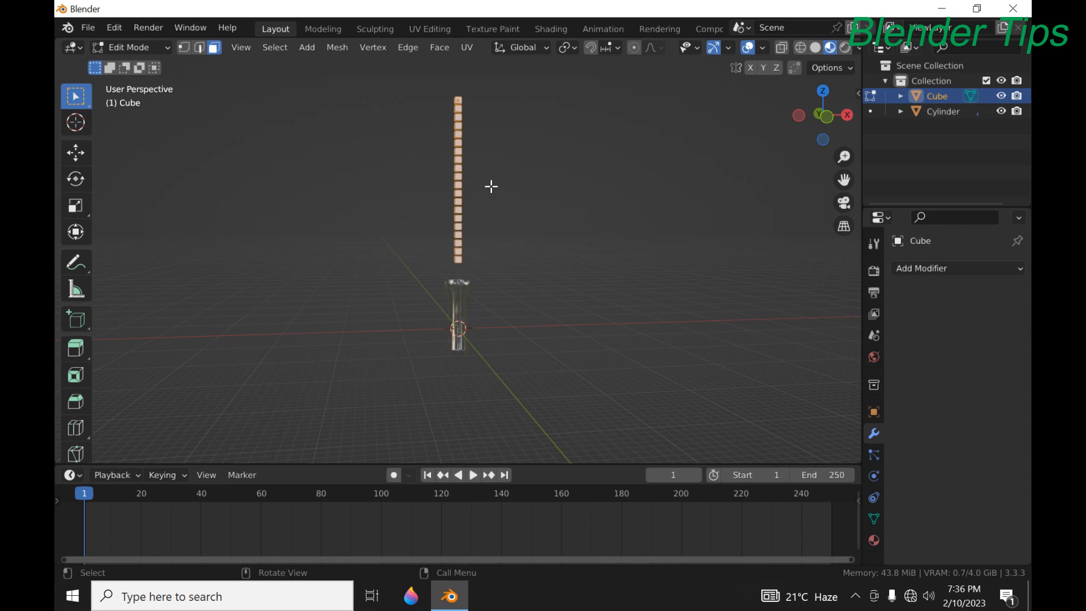
scroll(491, 186, up, 2)
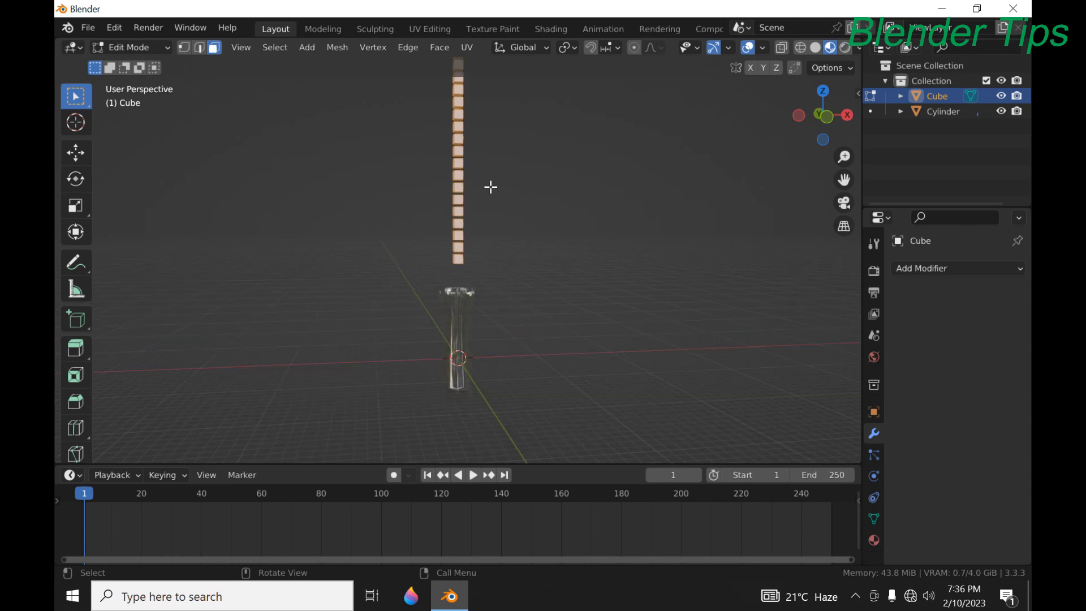
click(333, 50)
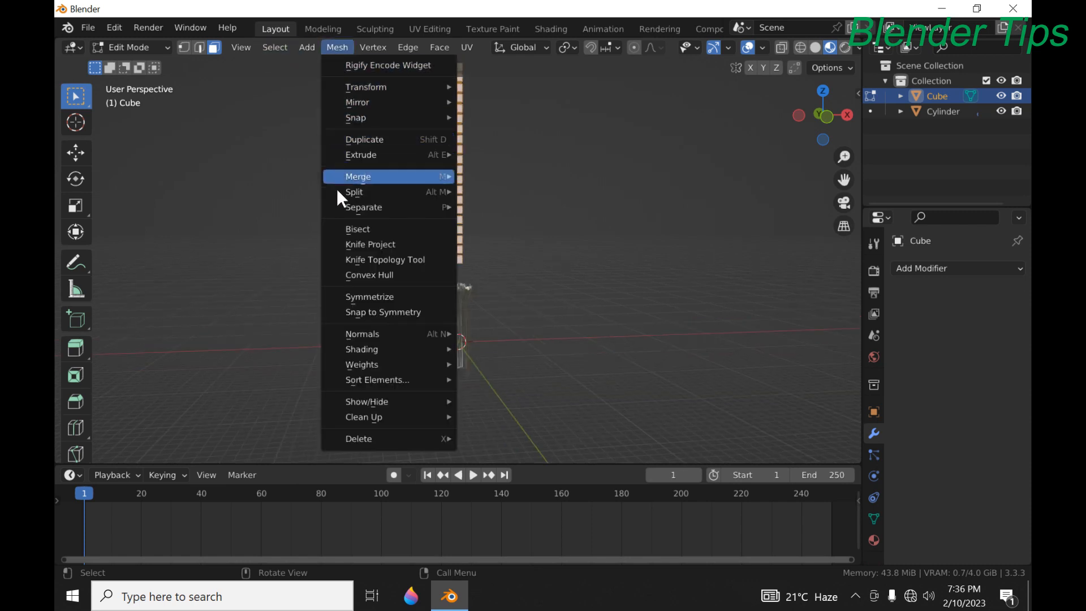
mouse_move(365, 207)
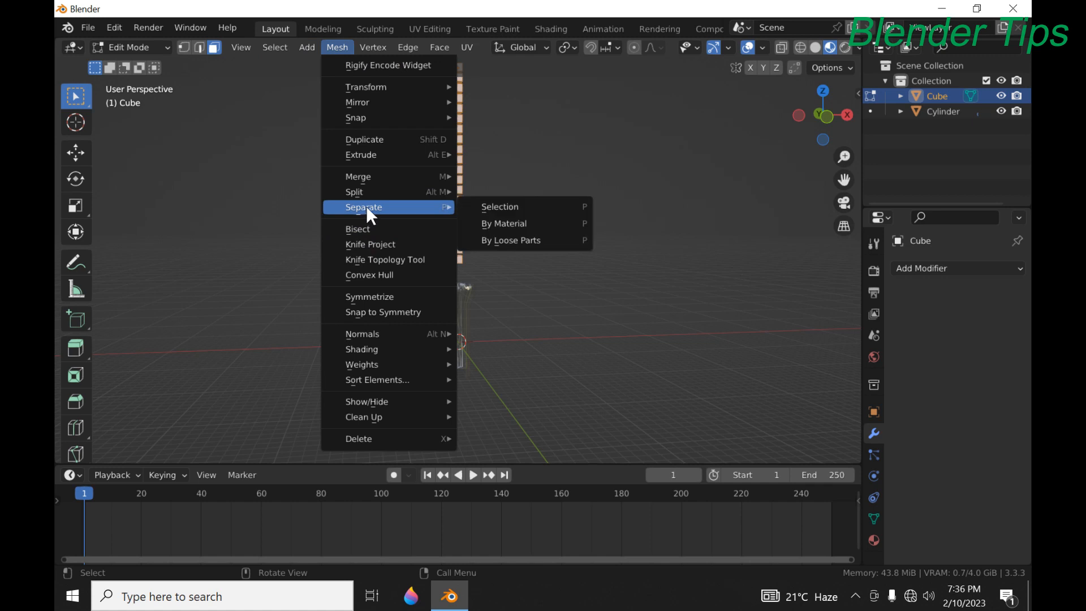
click(528, 240)
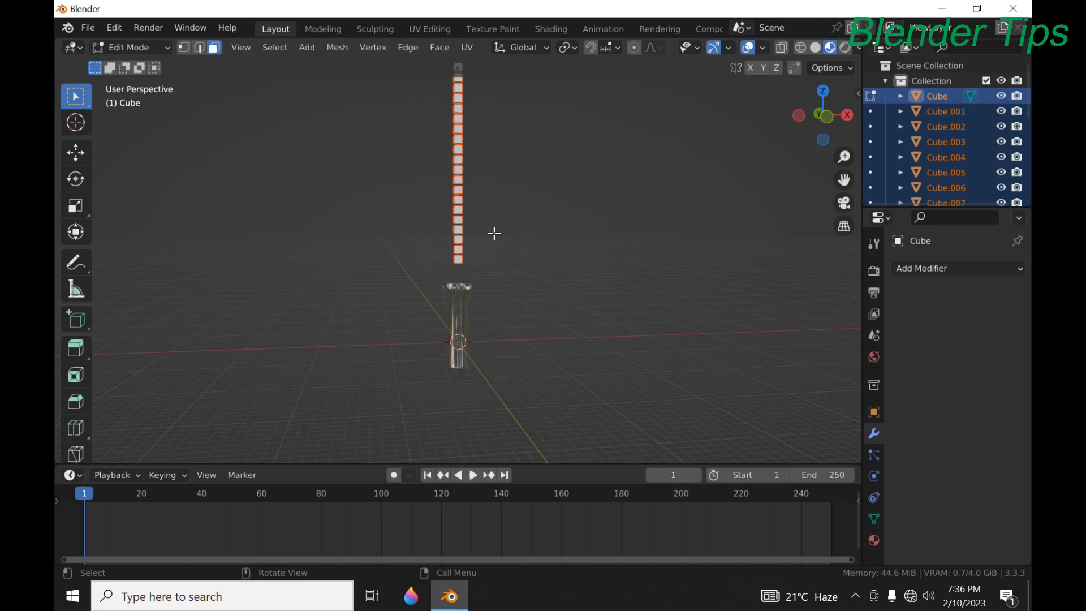
key(Tab)
Set the origin of every selected cube to its own geometry
scroll(489, 215, down, 2)
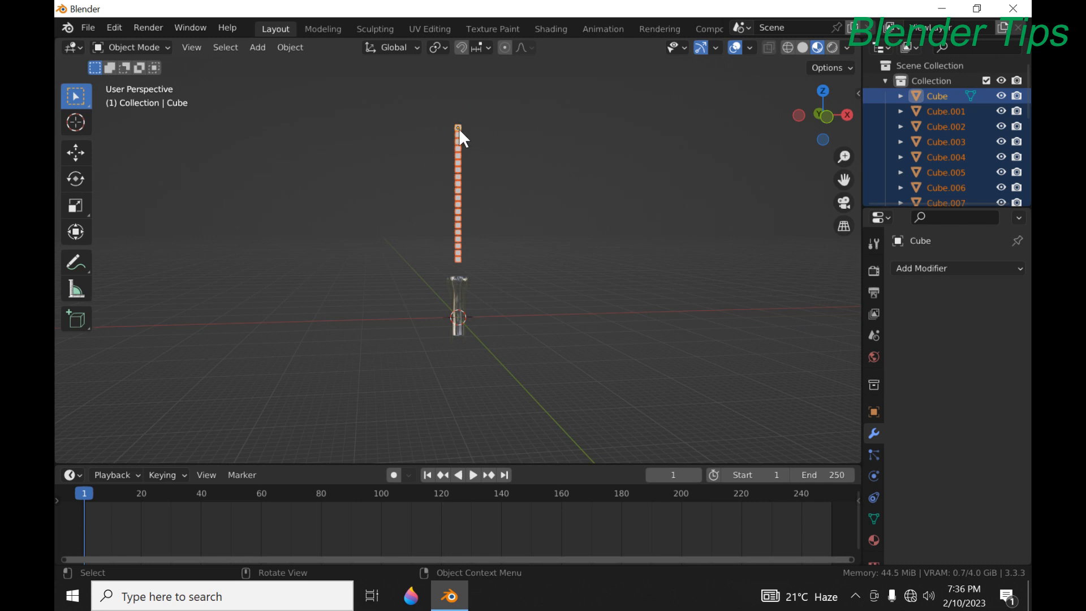
scroll(460, 130, up, 3)
scroll(460, 131, down, 1)
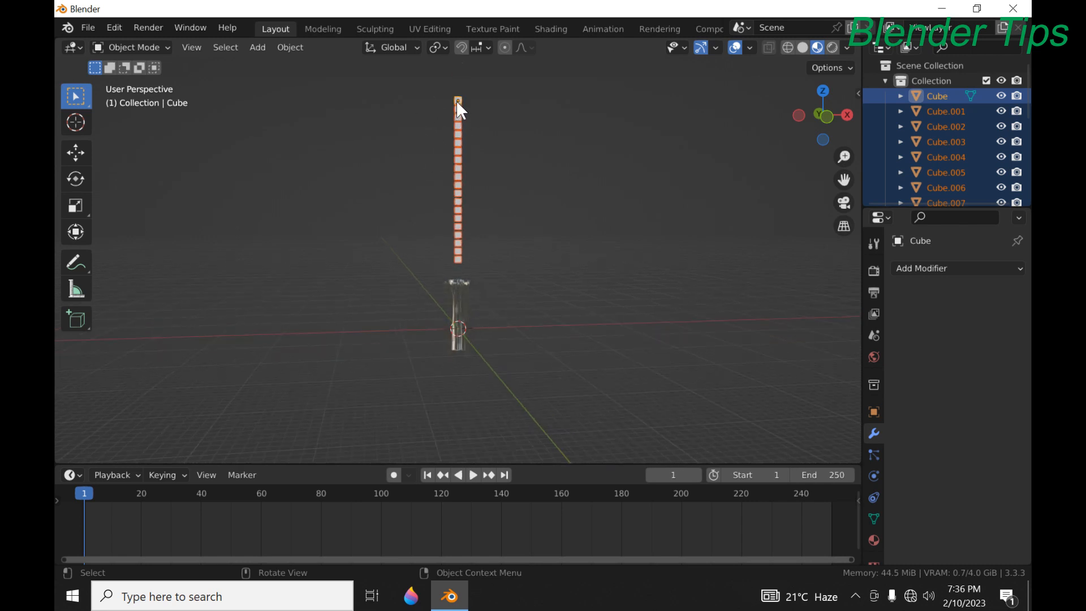
click(287, 47)
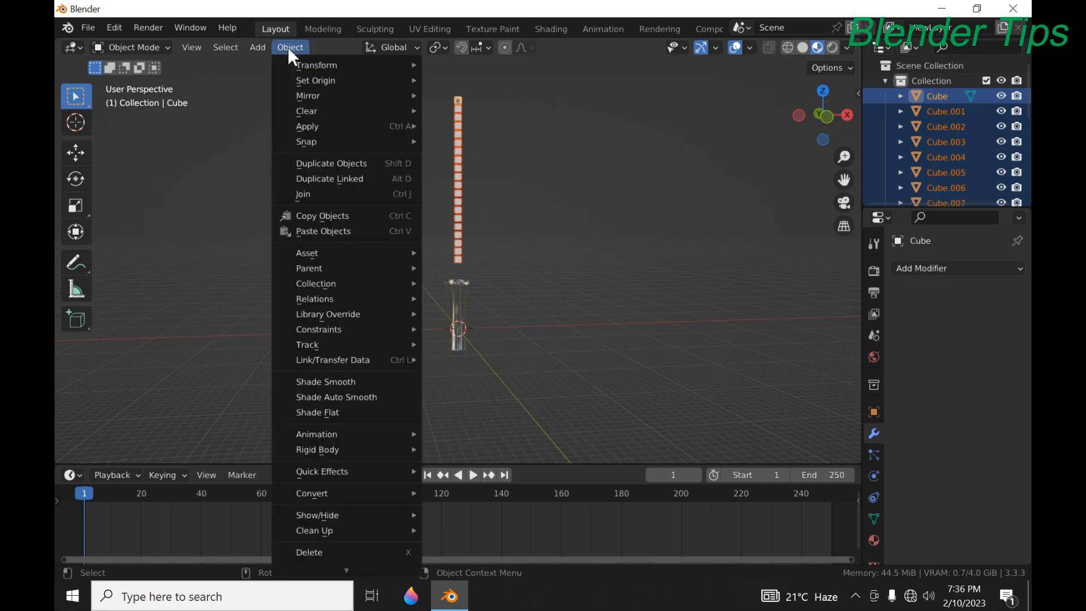
mouse_move(299, 79)
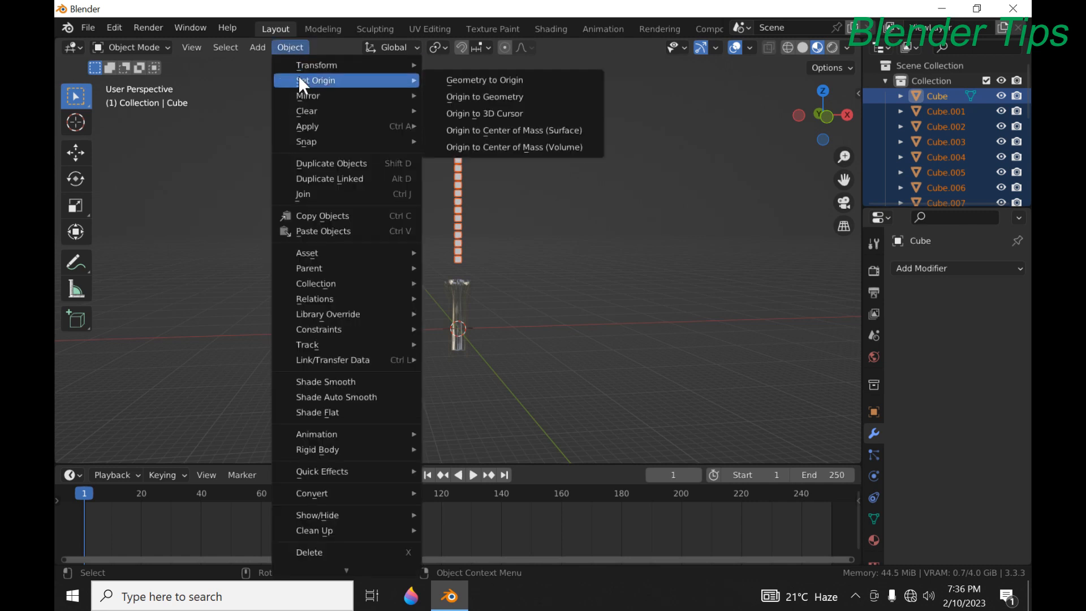
click(483, 96)
scroll(489, 131, up, 6)
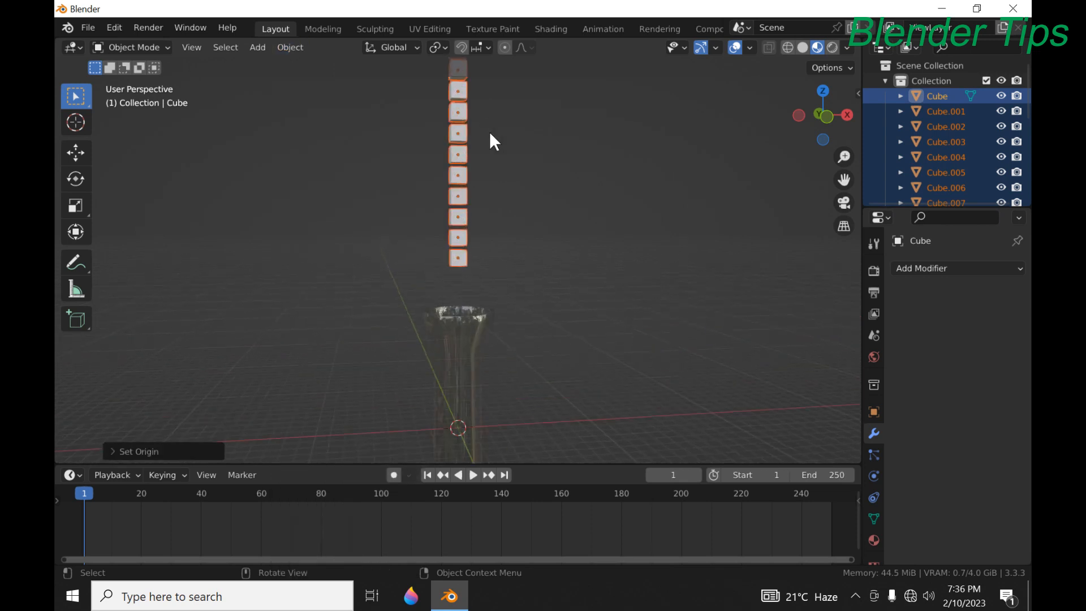
scroll(490, 134, down, 8)
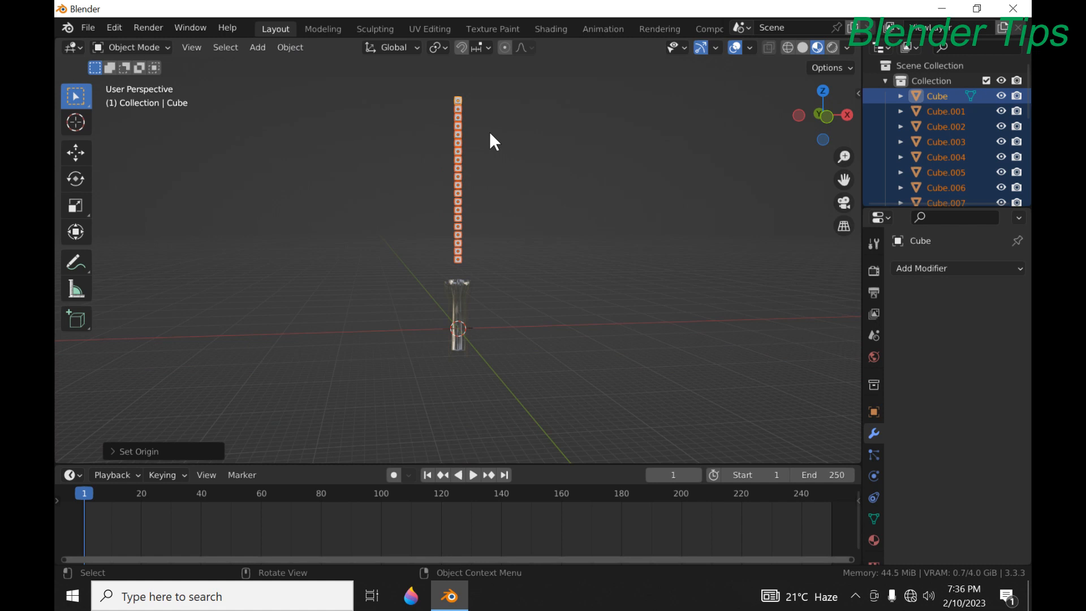
Add rigid body physics to the active cube with Mesh as its collision shape
scroll(490, 131, up, 2)
scroll(491, 145, down, 3)
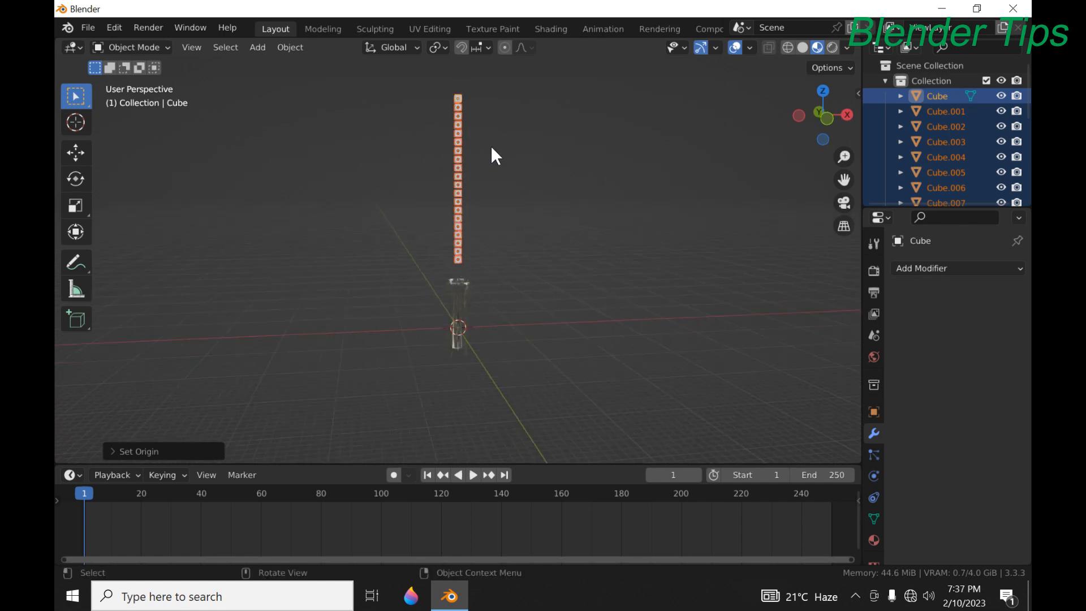
scroll(490, 145, up, 4)
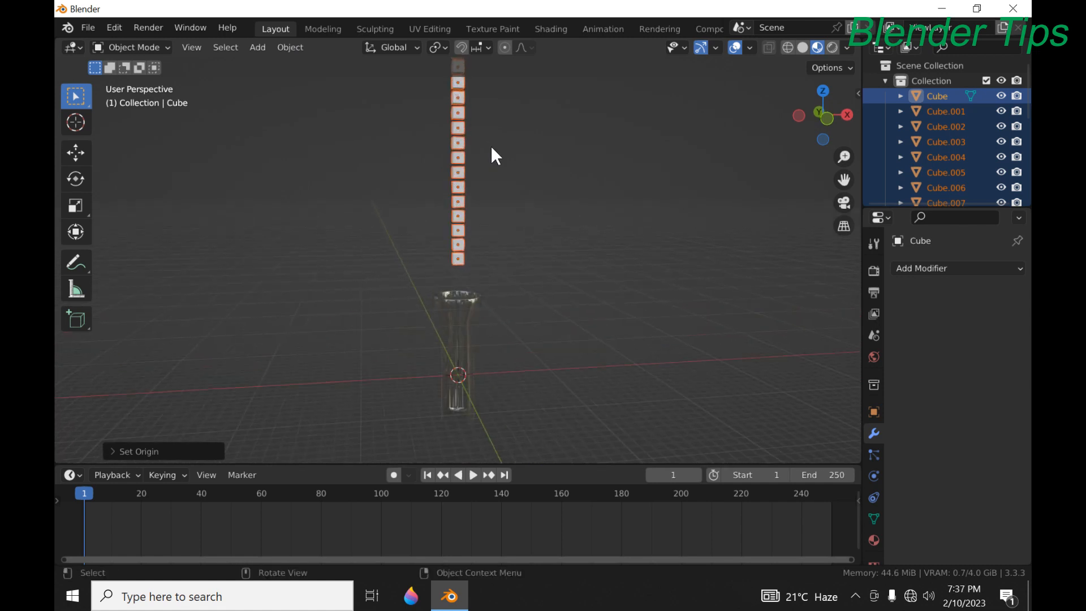
scroll(491, 148, down, 1)
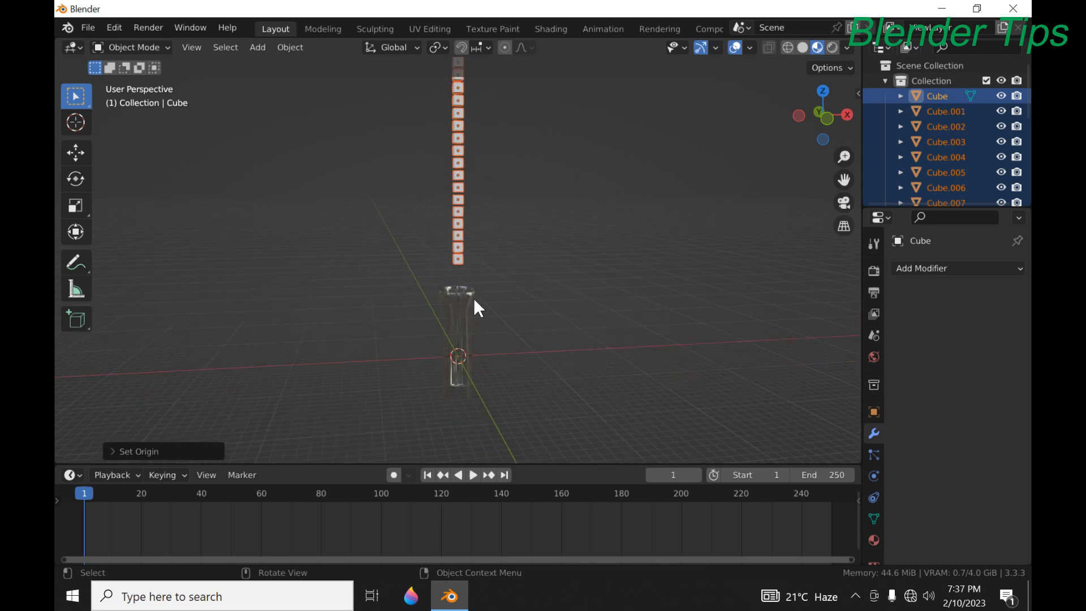
click(875, 477)
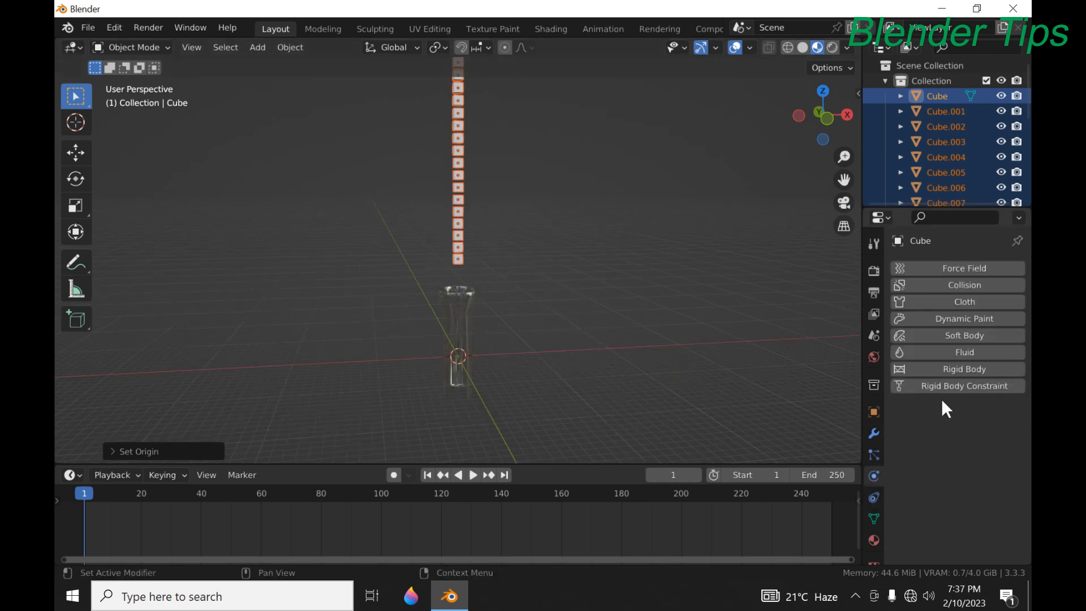
click(964, 368)
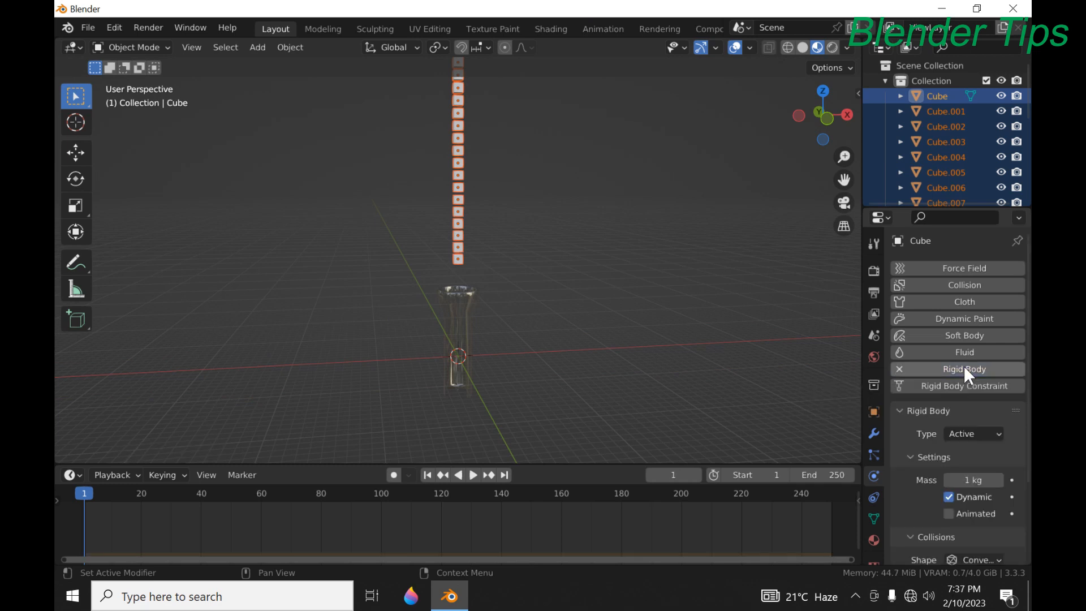
scroll(973, 439, down, 4)
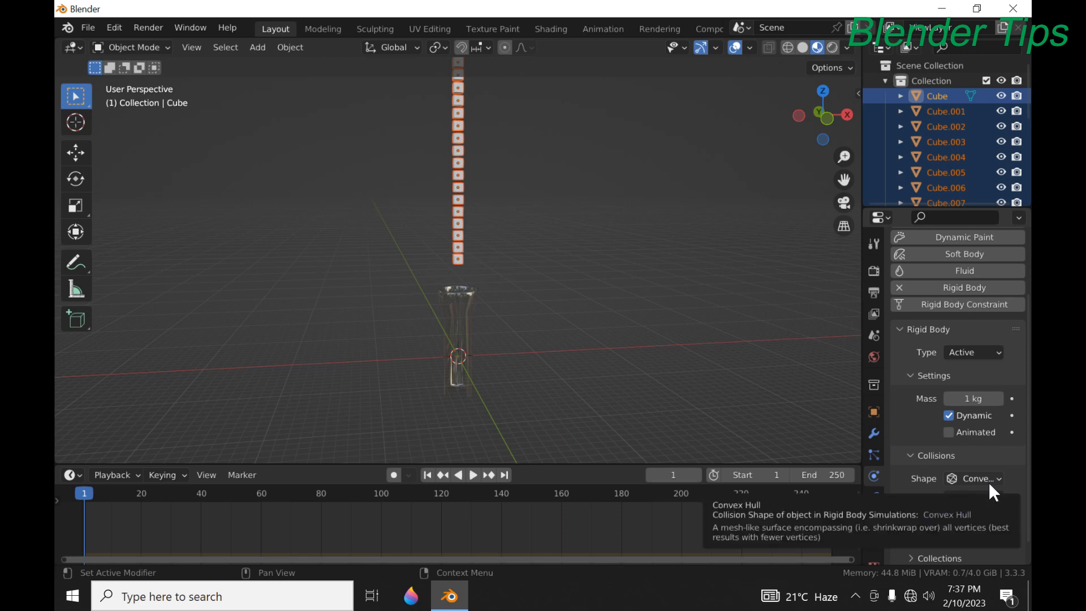
click(989, 481)
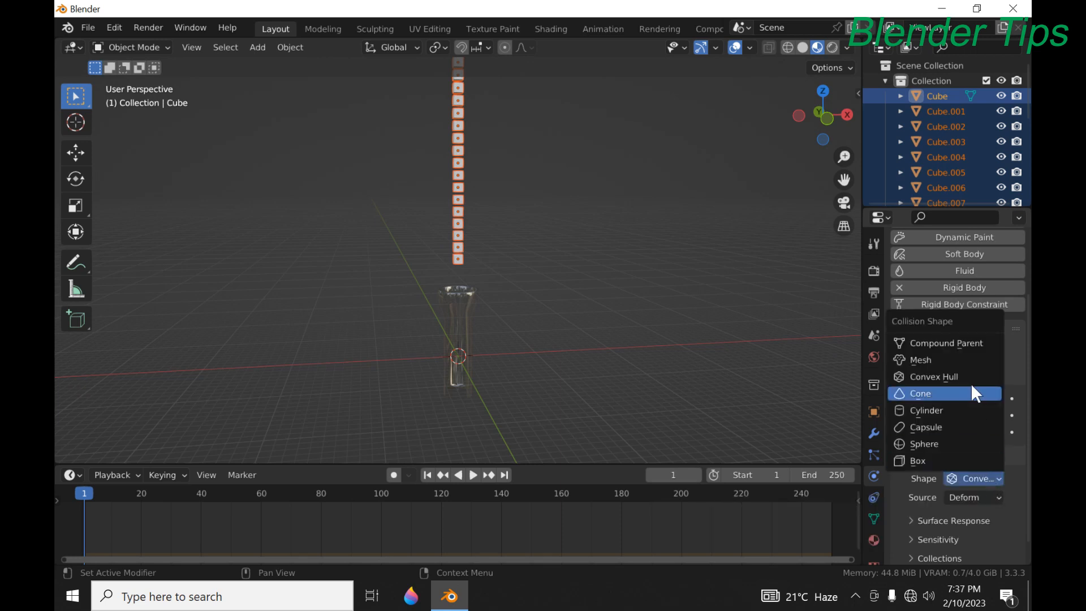
click(965, 361)
Copy the rigid body settings from the active cube to all the other selected cubes
middle_drag(659, 167, 556, 180)
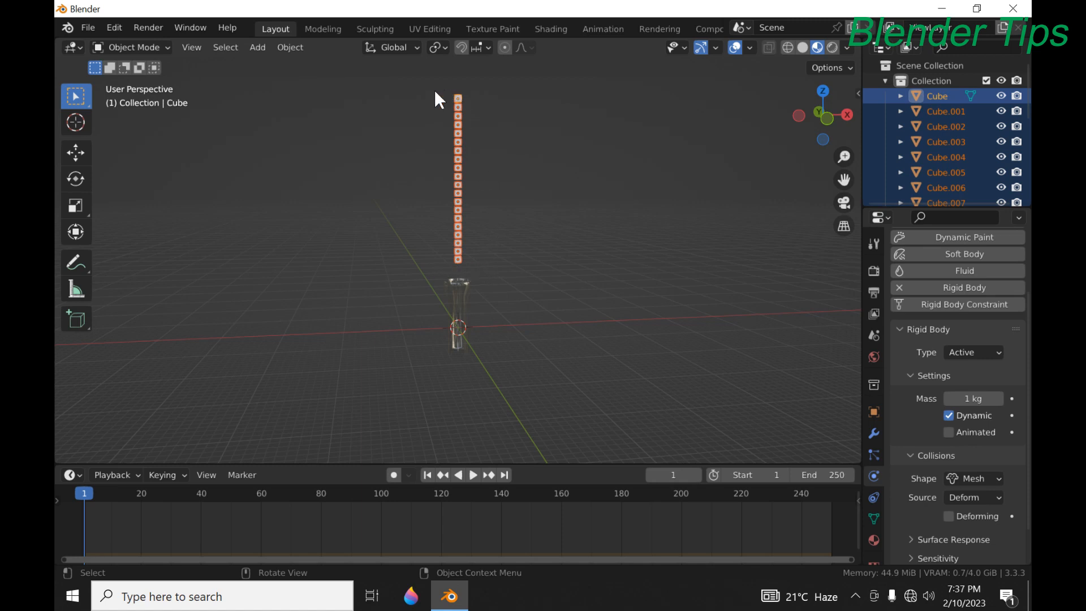
click(294, 50)
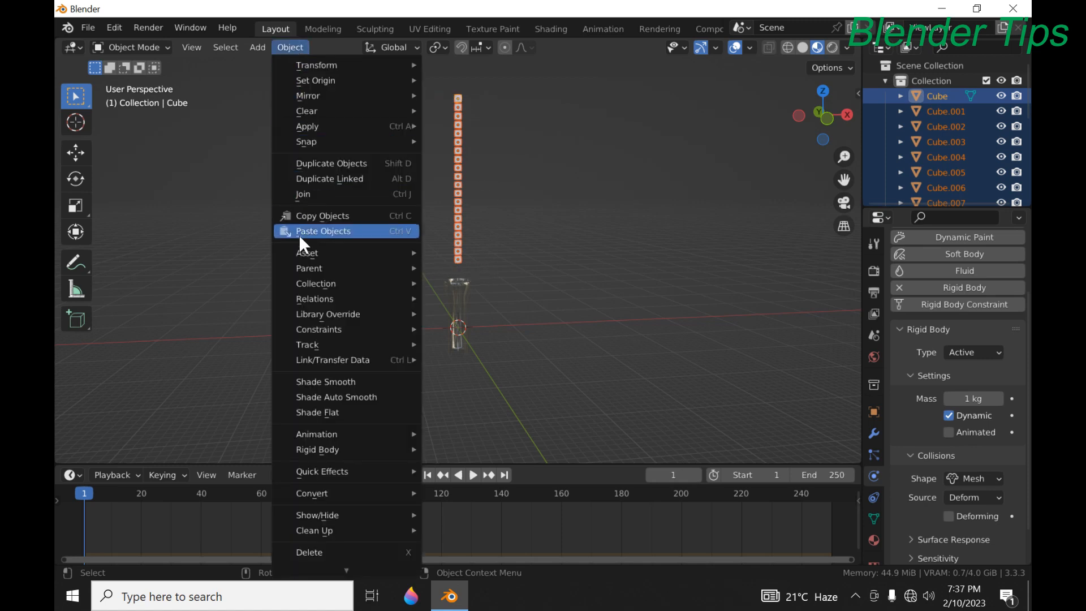
mouse_move(345, 450)
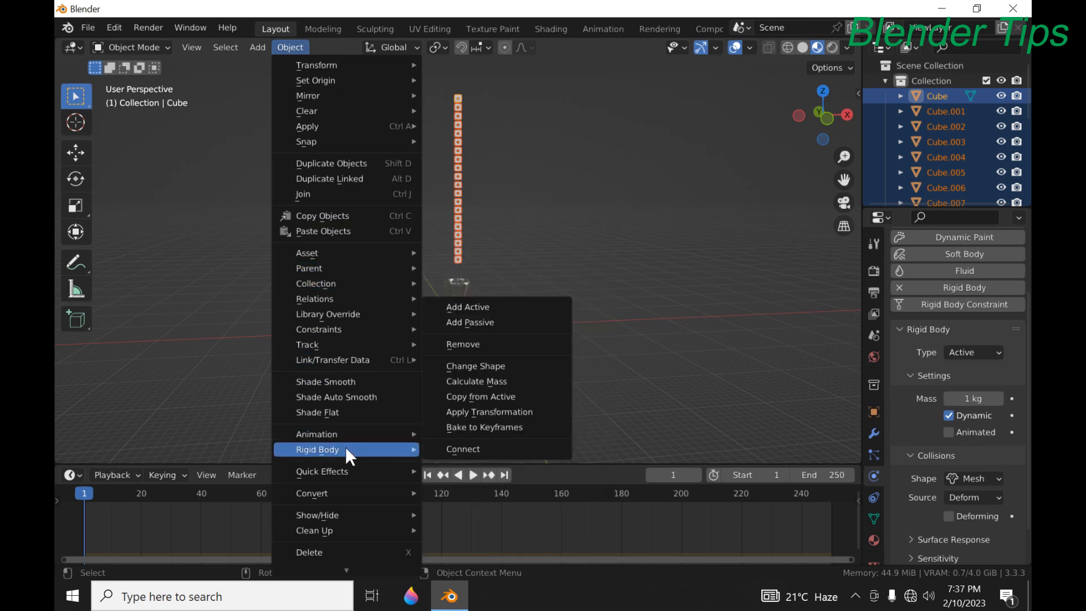
click(484, 398)
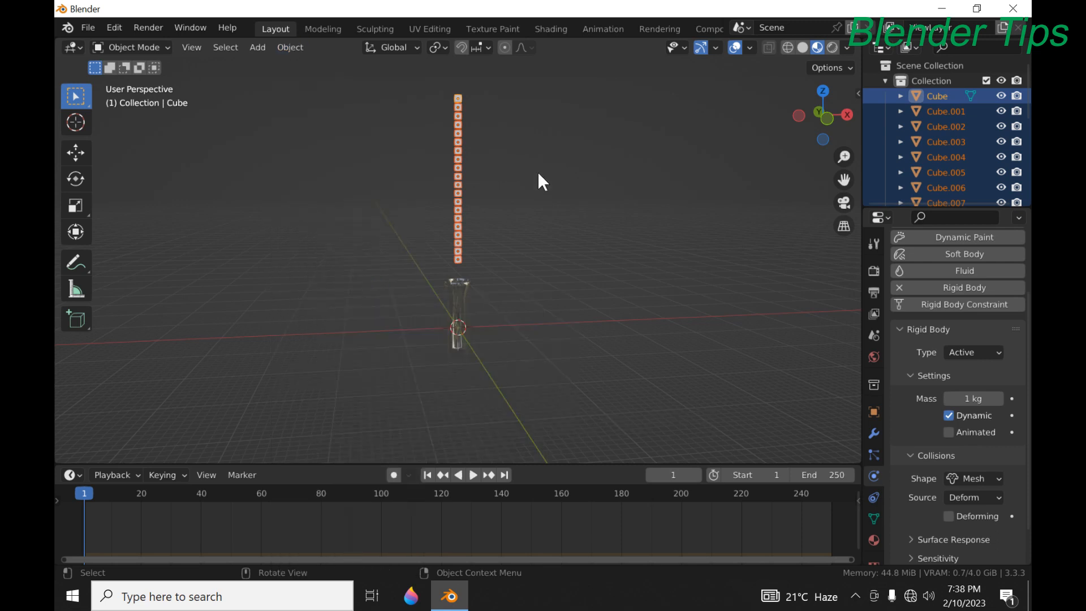
Add rigid body physics to the glass tube and set its type to Passive
scroll(541, 180, up, 2)
scroll(538, 174, down, 2)
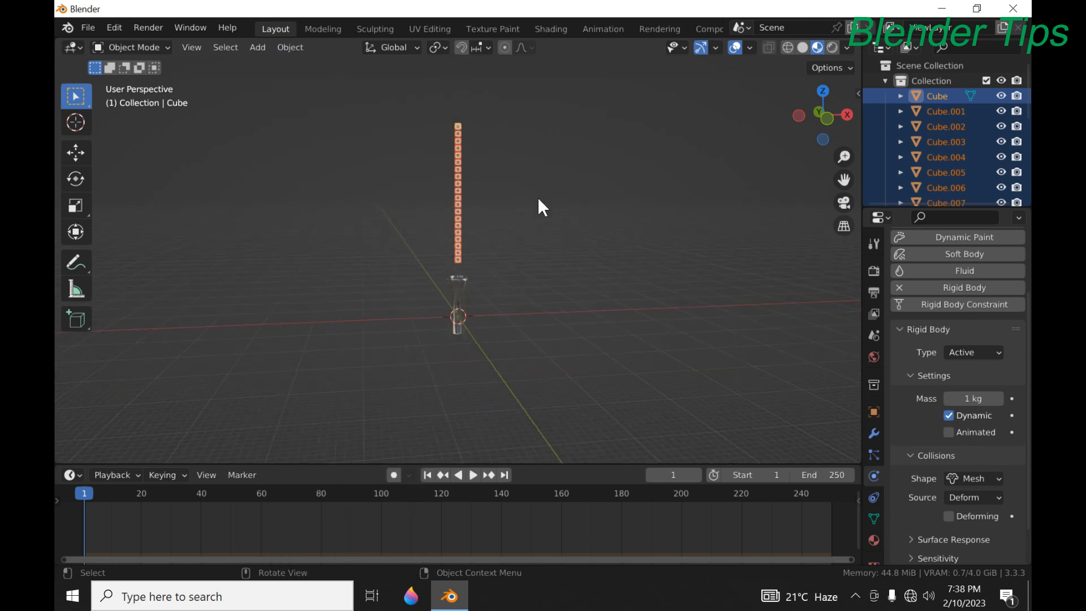
click(456, 289)
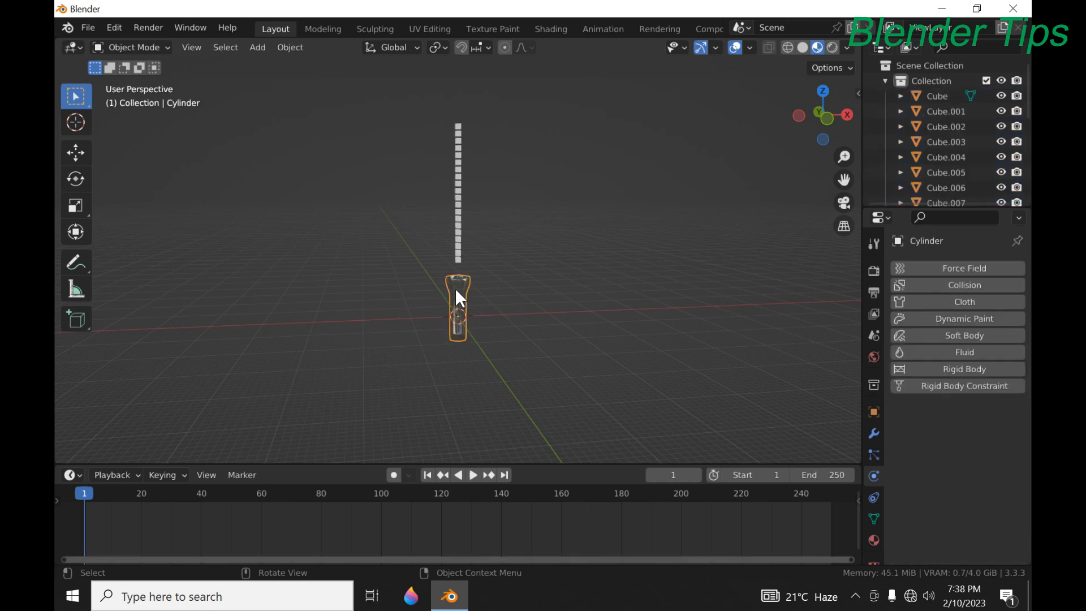
scroll(526, 284, up, 4)
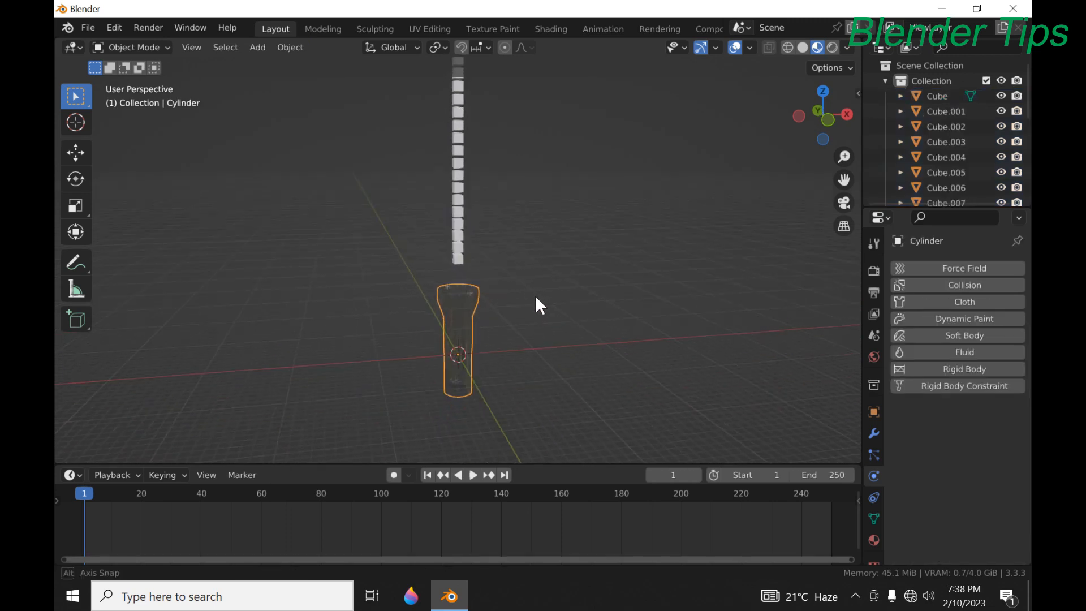
mouse_move(535, 295)
middle_down()
mouse_move(567, 307)
mouse_move(555, 298)
middle_up()
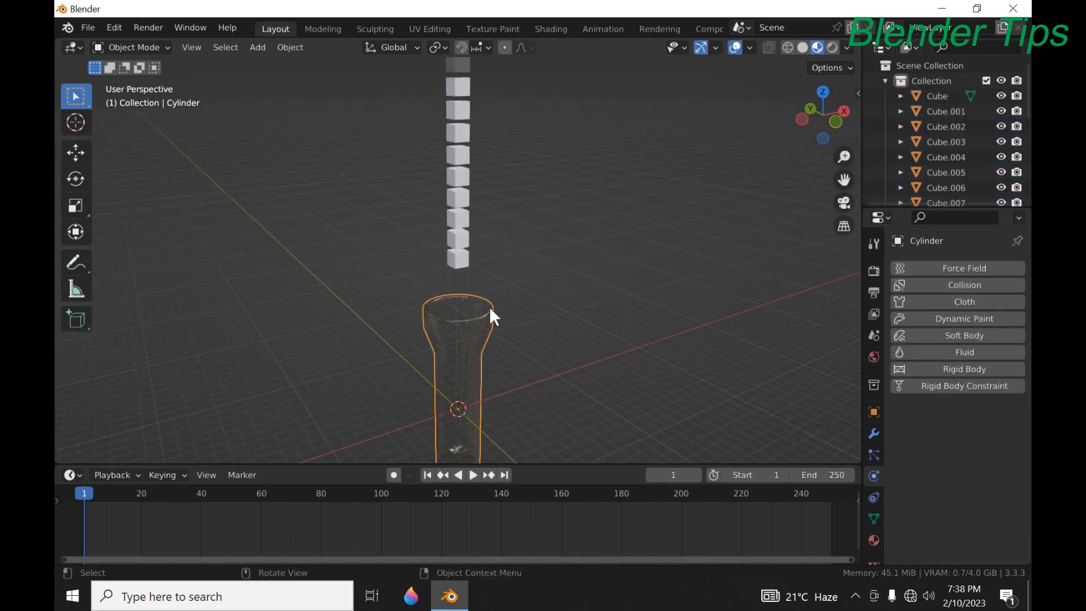
click(959, 369)
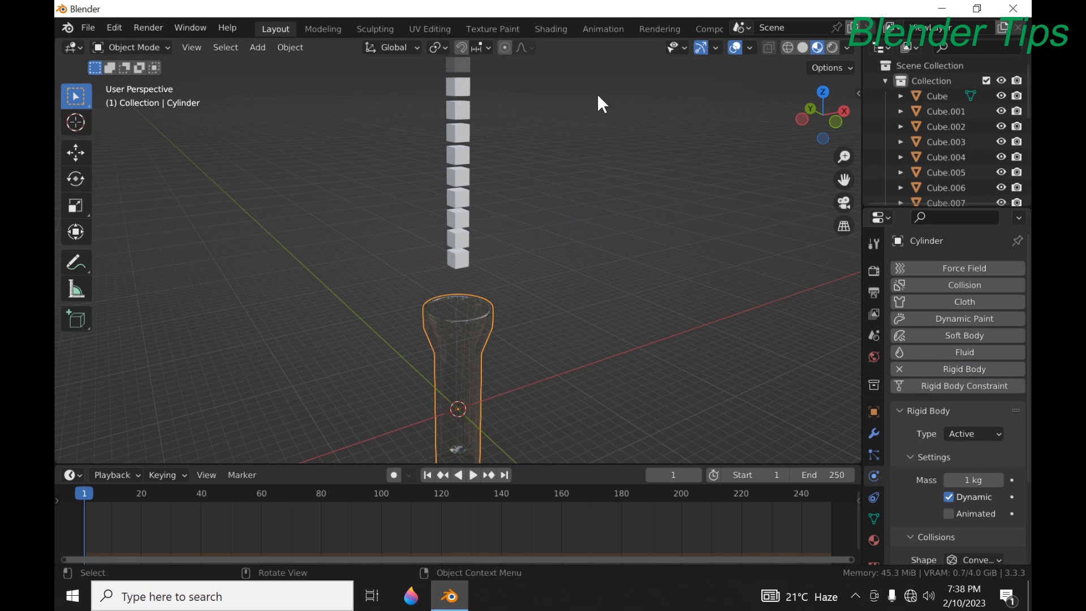
click(993, 444)
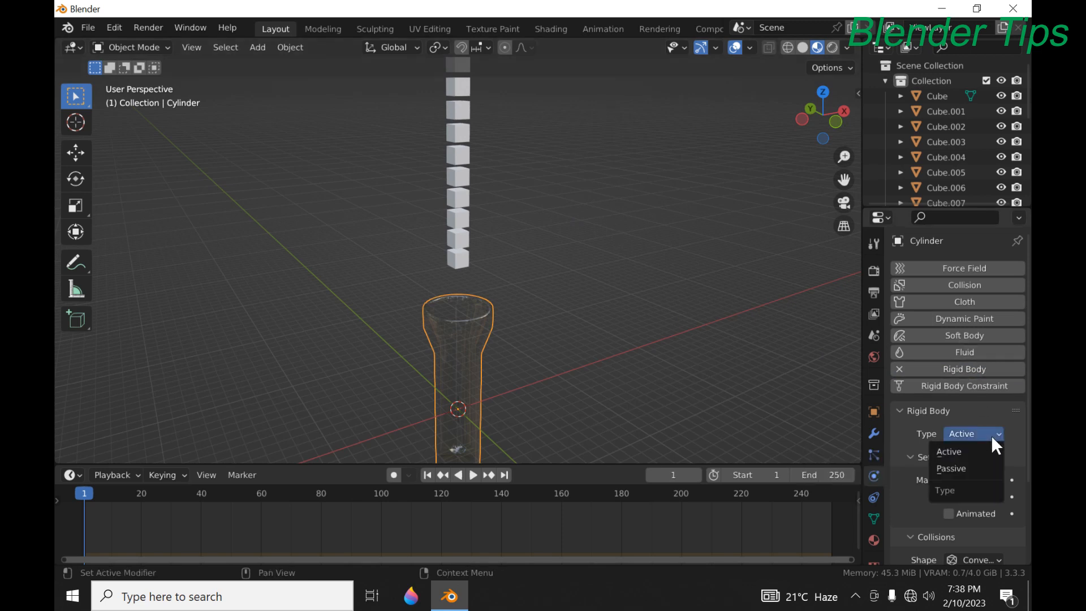
click(974, 467)
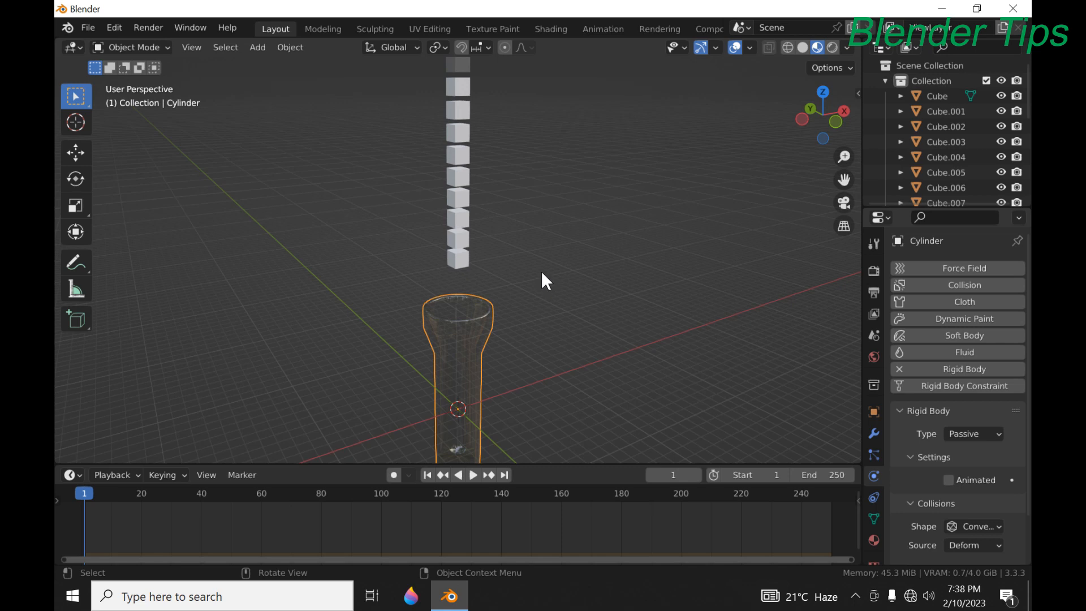
Give the lowest cube in the stack a new material with a green base color, about H 0.307, S 0.939, V 0.8
scroll(551, 219, down, 5)
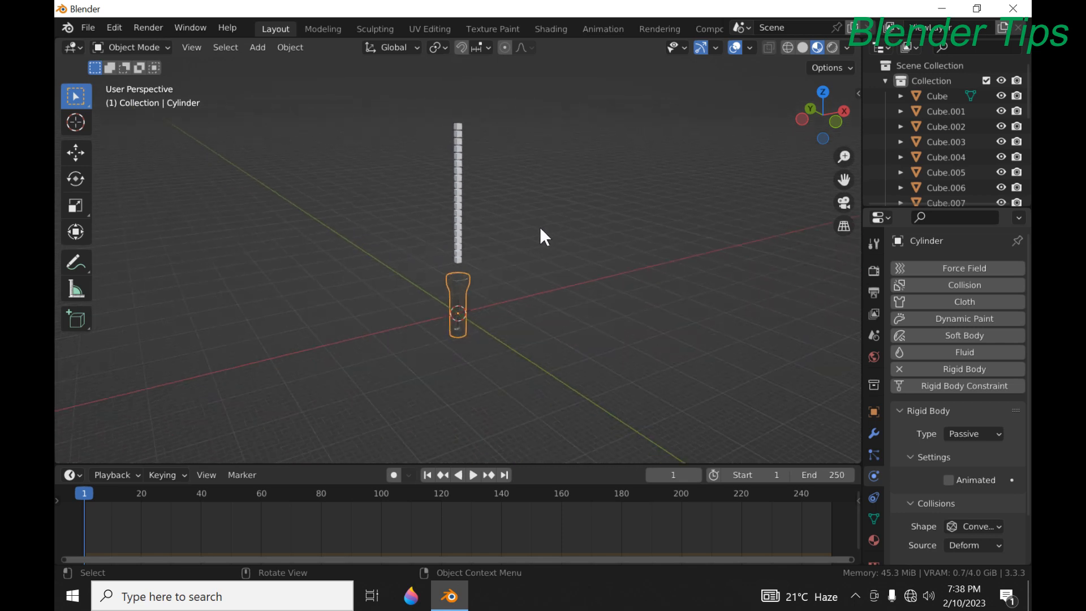
middle_drag(540, 227, 501, 234)
scroll(487, 230, up, 8)
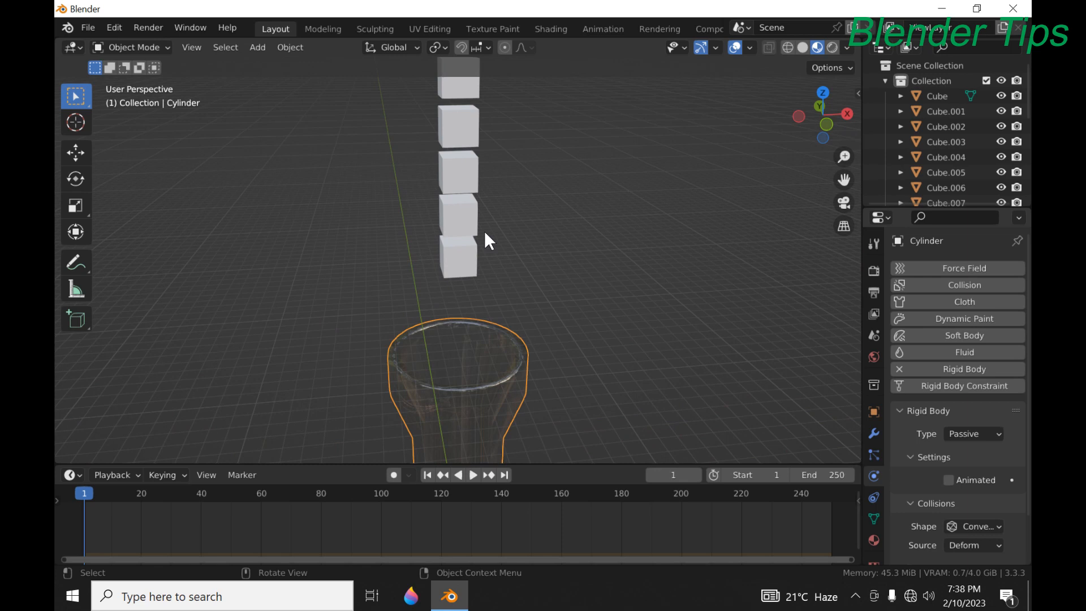
scroll(487, 226, down, 2)
middle_drag(491, 222, 539, 174)
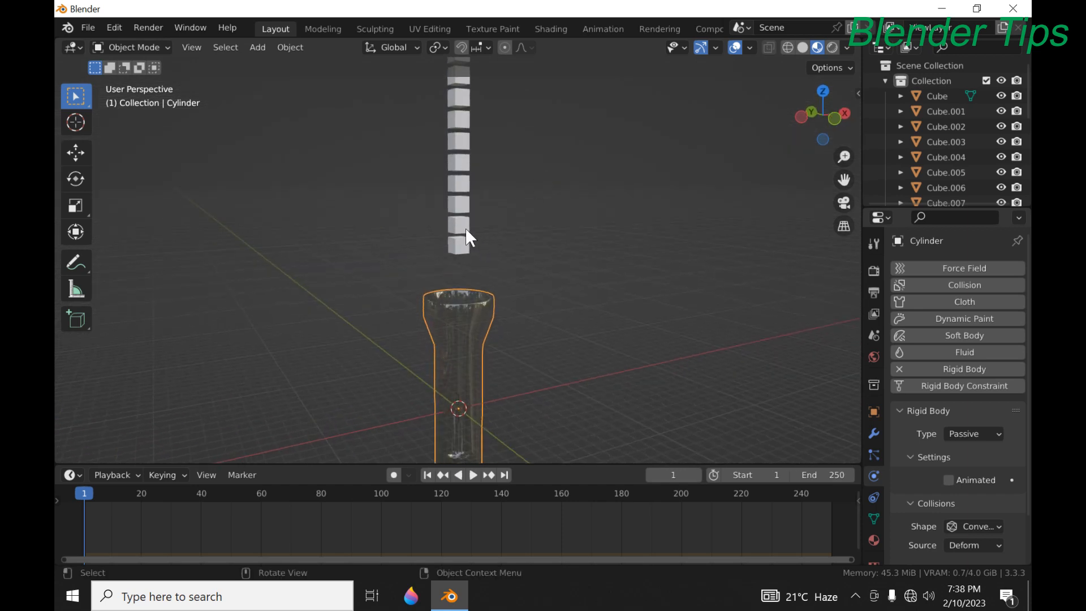
scroll(466, 227, down, 2)
scroll(466, 227, up, 5)
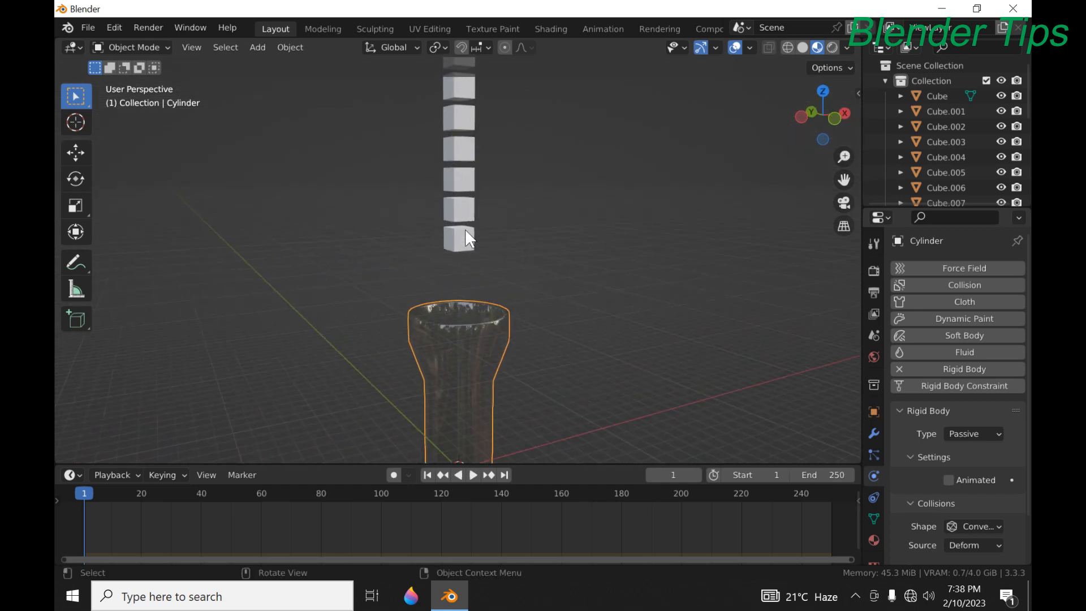
click(465, 237)
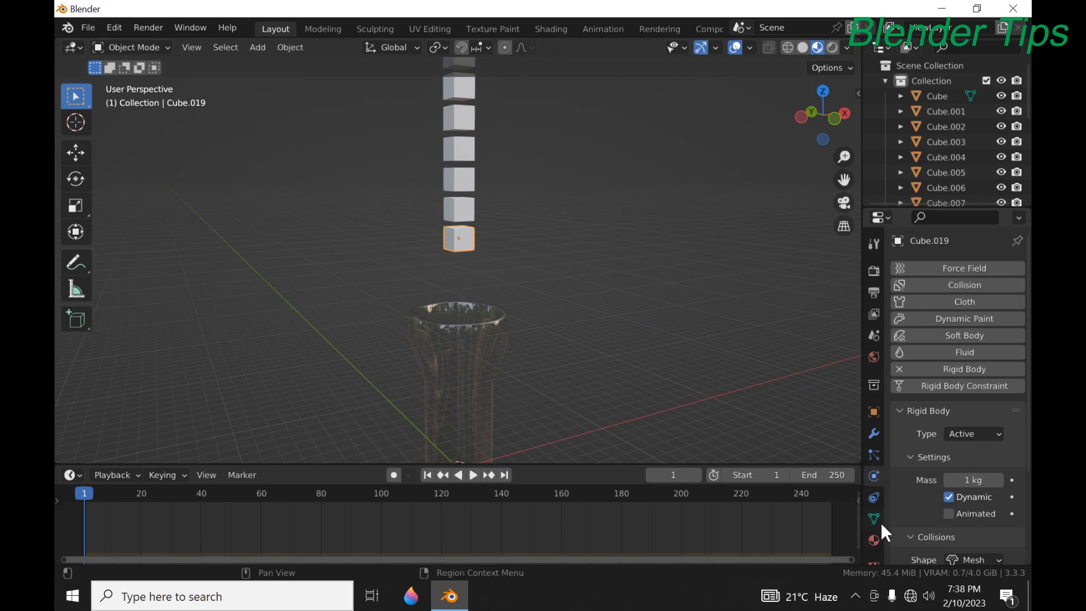
click(870, 538)
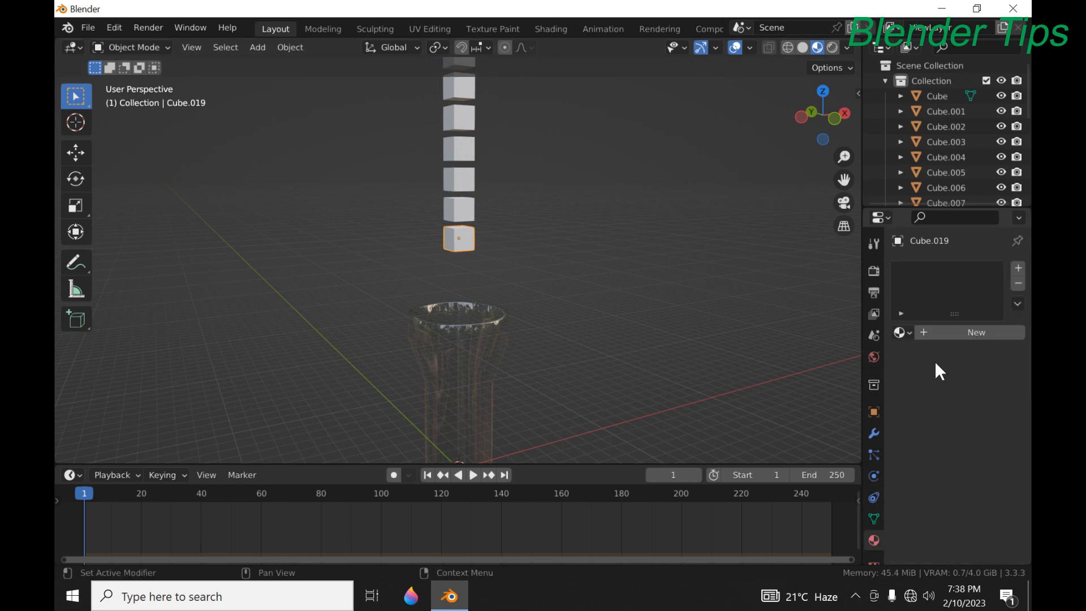
click(945, 332)
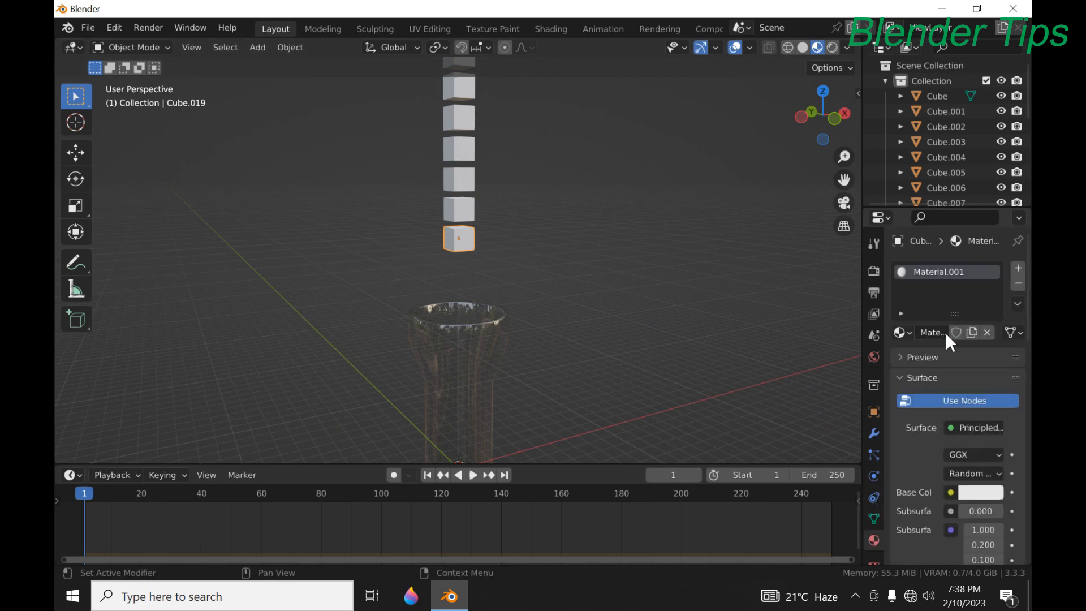
click(980, 493)
drag(925, 328, 876, 315)
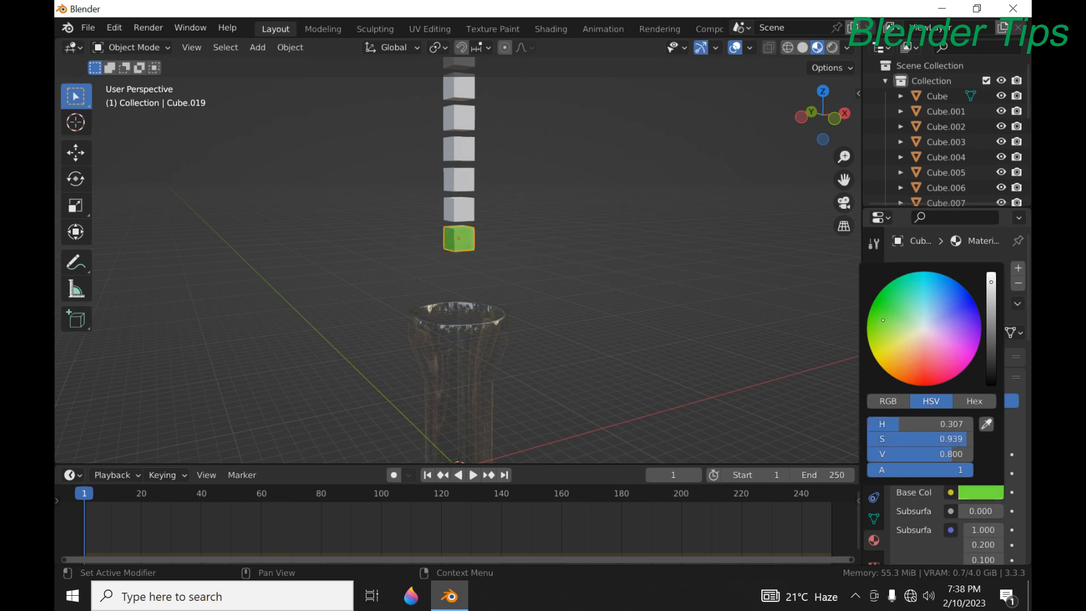
Add a new material with a blue base color to the second cube from the bottom of the stack
click(453, 204)
click(977, 329)
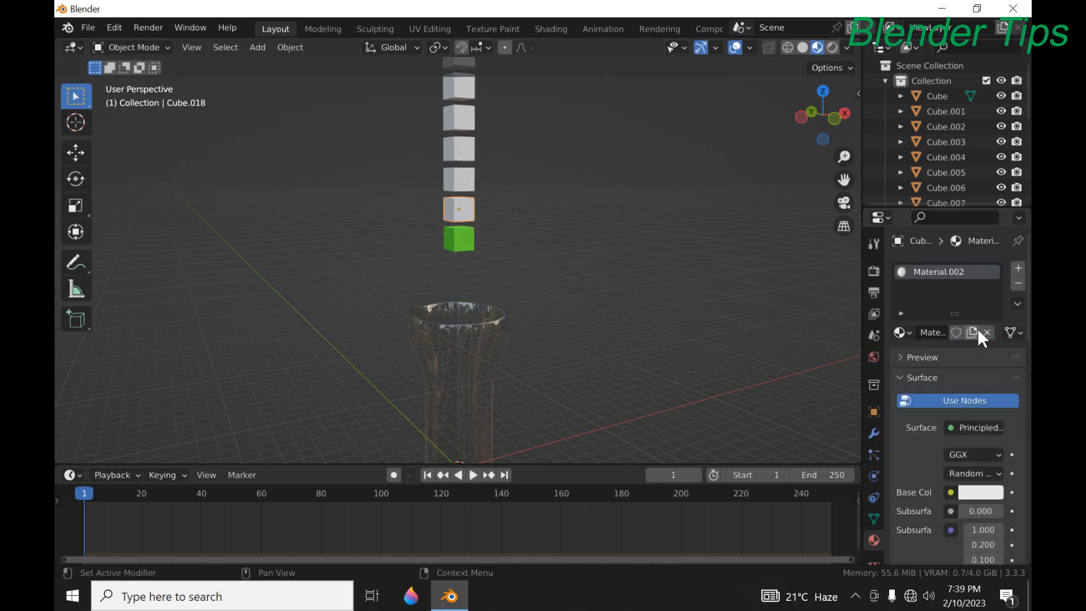
click(991, 498)
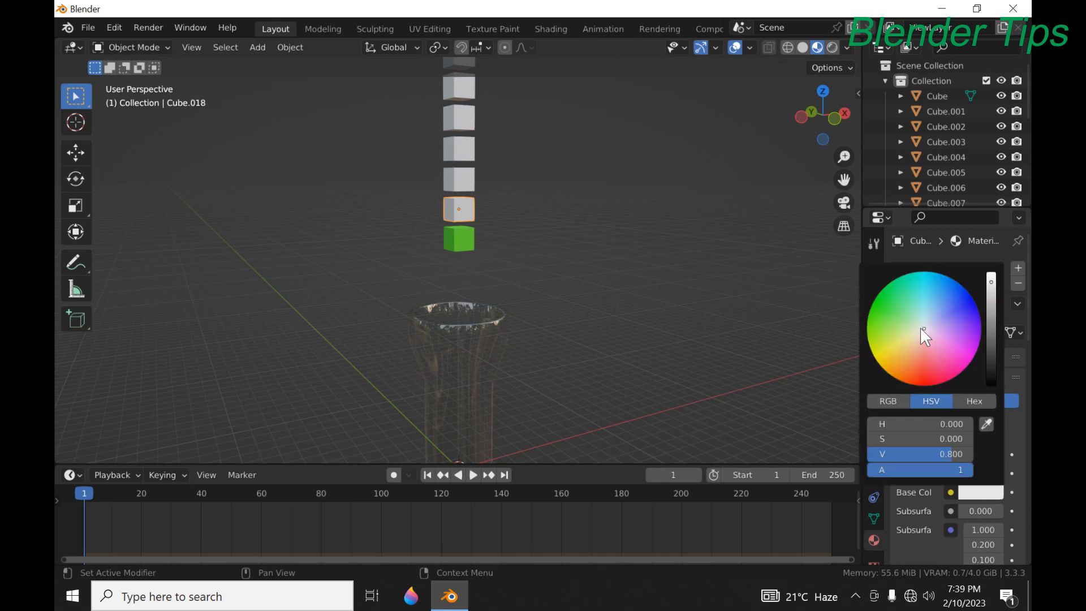
drag(921, 328, 981, 315)
Create a material for the third cube from the bottom with a cyan base color, about H 0.508, S 0.958, V 0.8
click(468, 173)
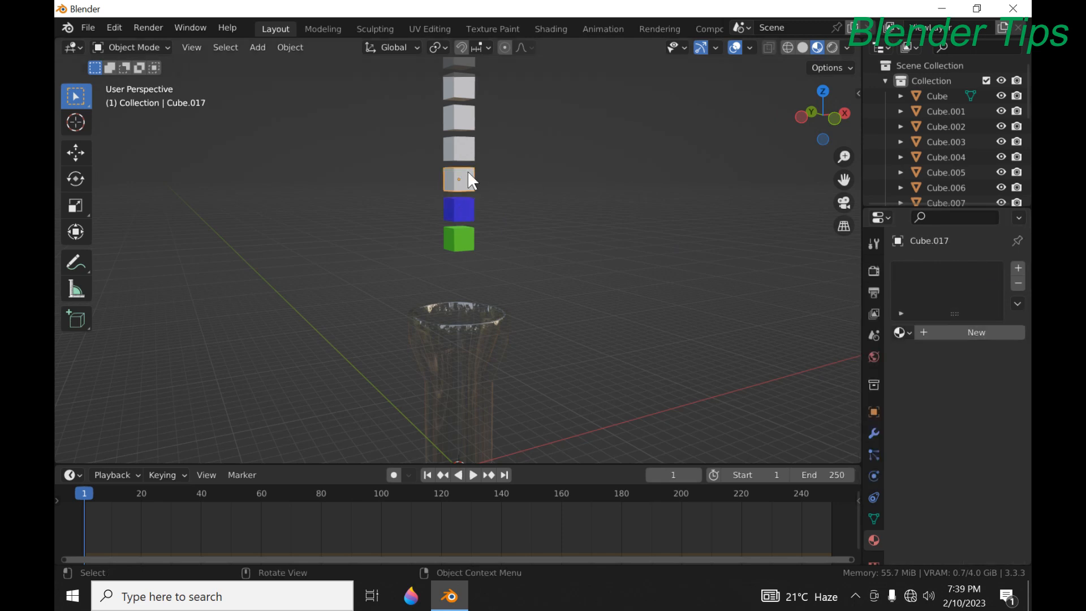
click(955, 332)
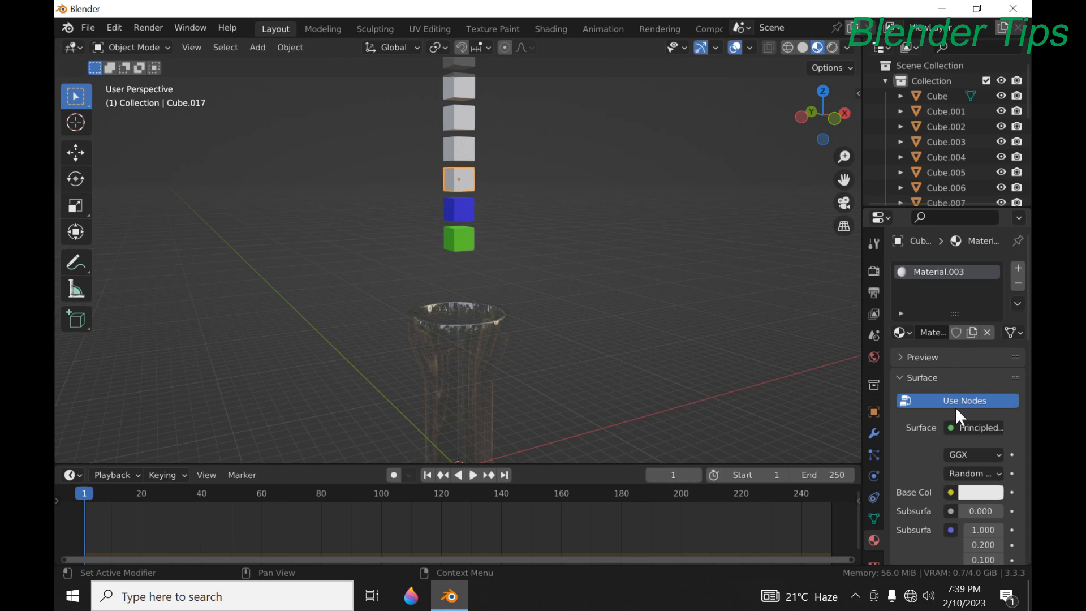
click(974, 498)
drag(927, 344, 926, 284)
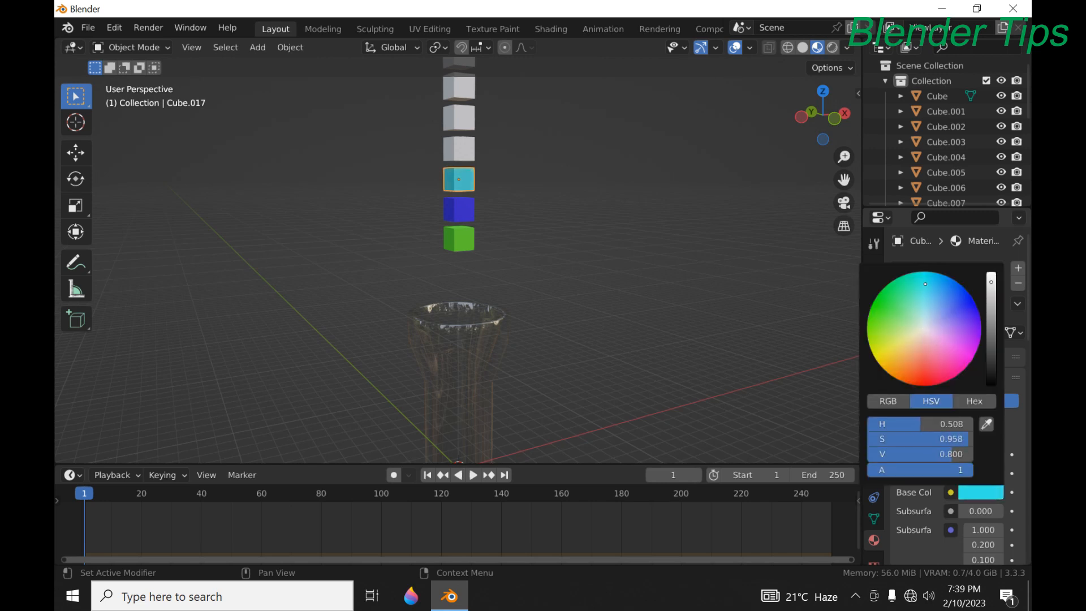
Assign a new material with a purple base color to the fourth cube, directly above the cyan one
scroll(545, 190, down, 1)
click(465, 166)
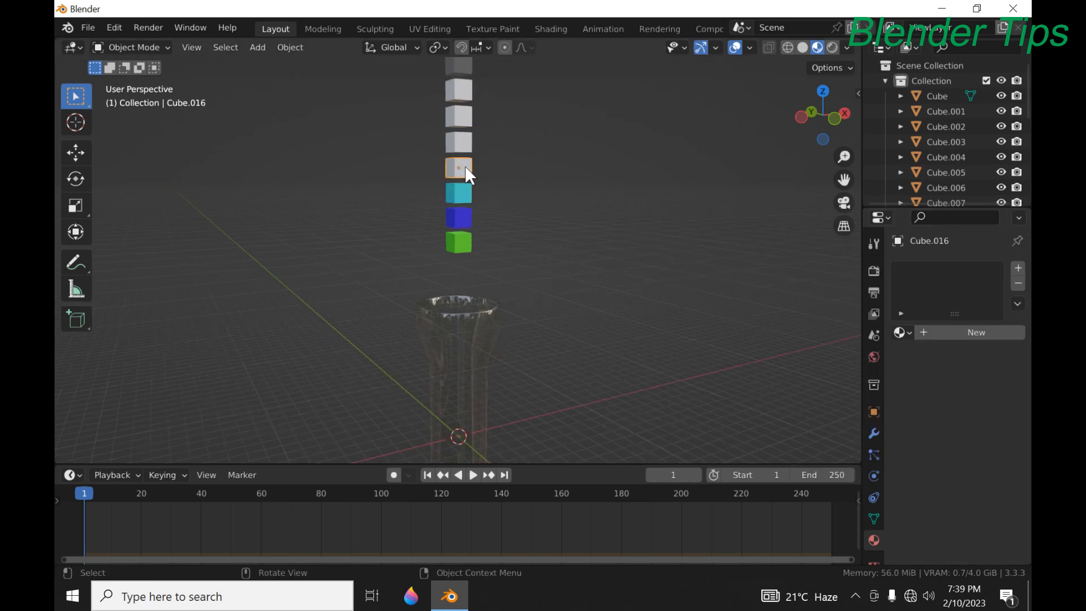
click(979, 333)
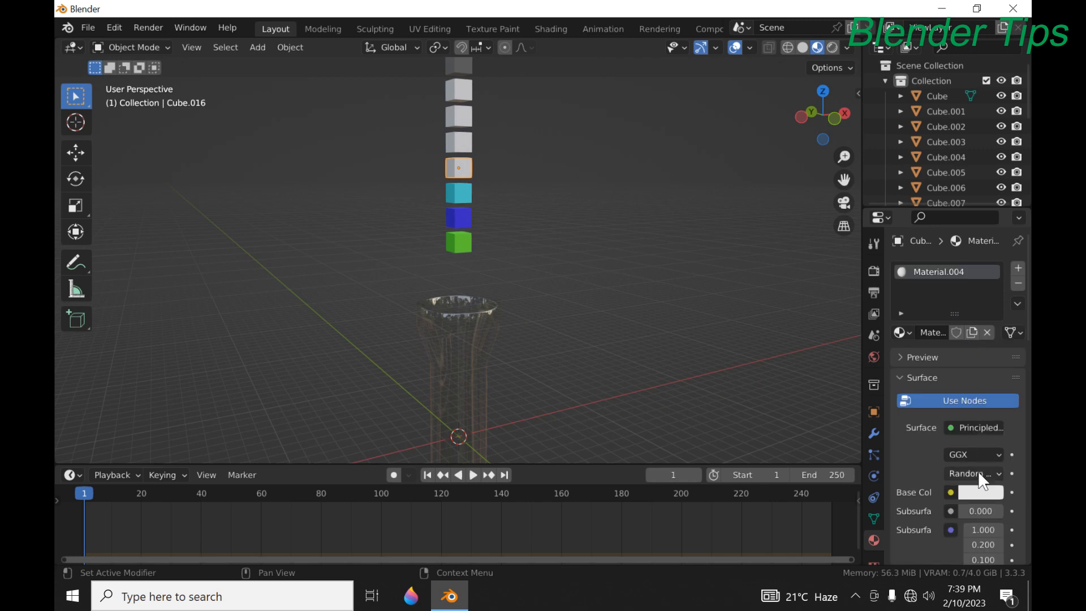
click(982, 492)
drag(924, 325, 973, 329)
Assign a new material with an orange base color to the fifth cube, directly above the purple one
scroll(583, 150, down, 1)
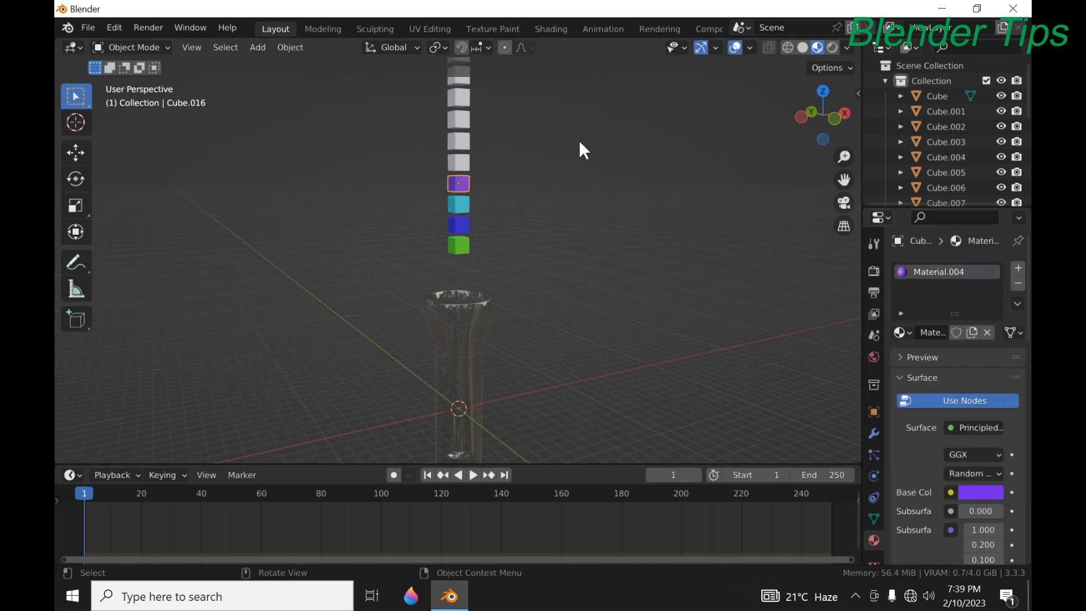
click(452, 167)
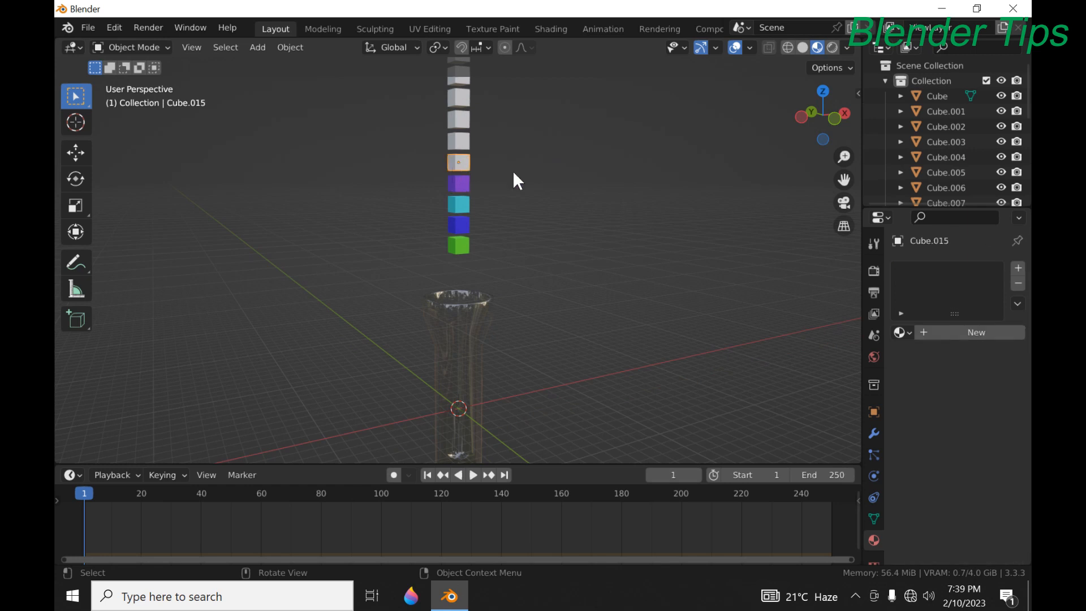
click(944, 334)
click(980, 494)
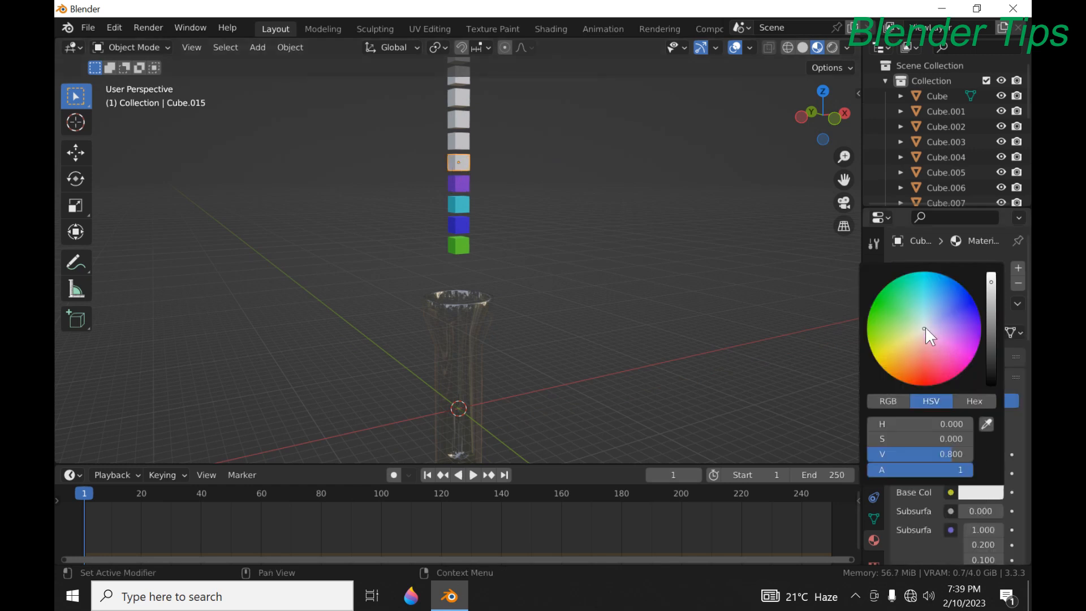
drag(925, 327, 905, 368)
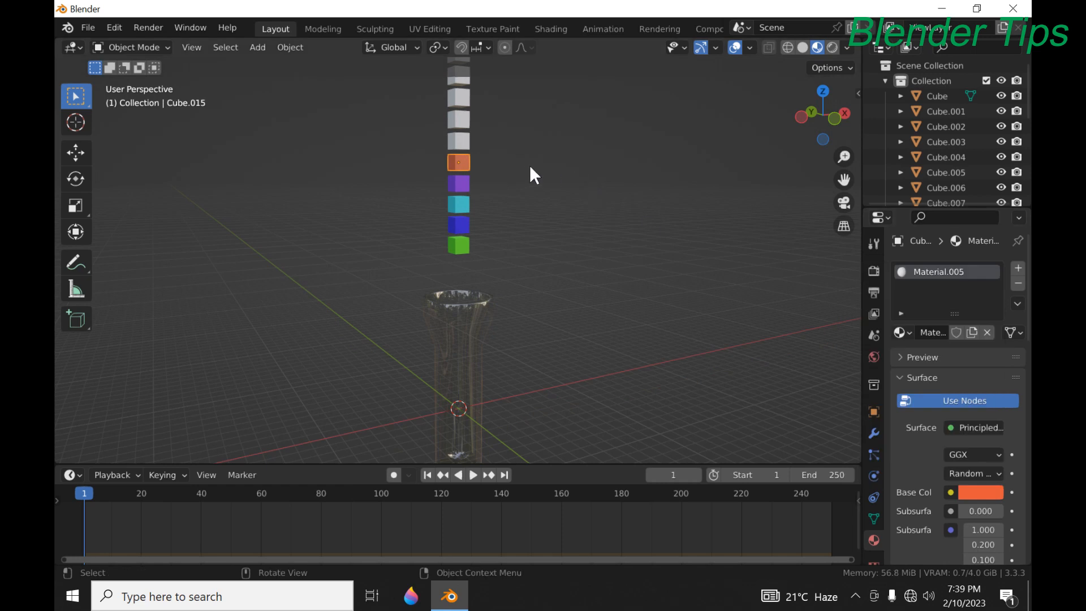
Assign a new material with a bright pink base color to the sixth cube, directly above the orange one
scroll(526, 167, down, 2)
click(457, 178)
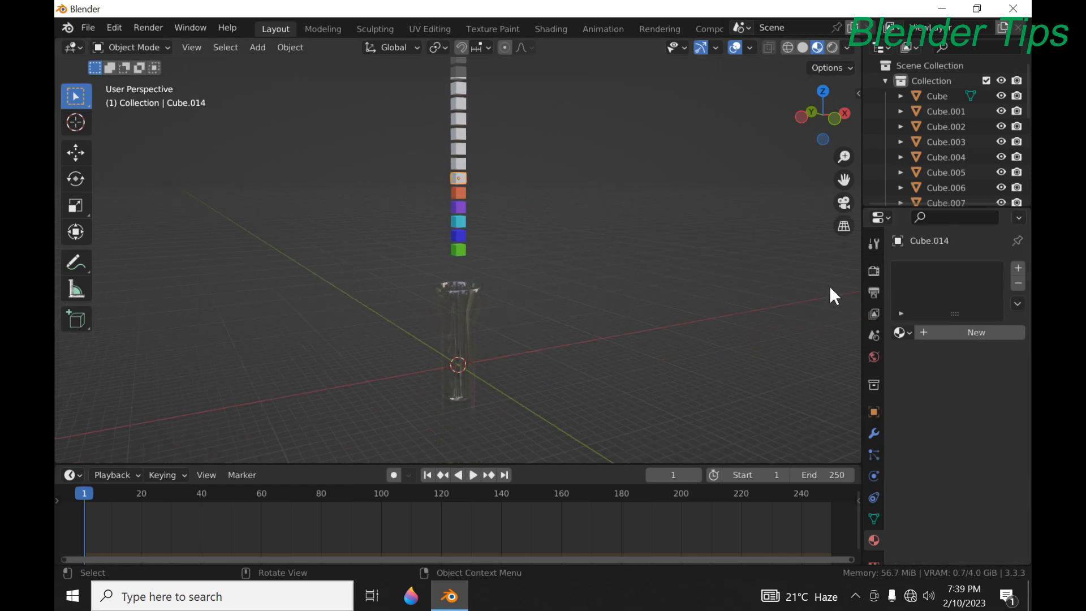
click(944, 332)
click(974, 493)
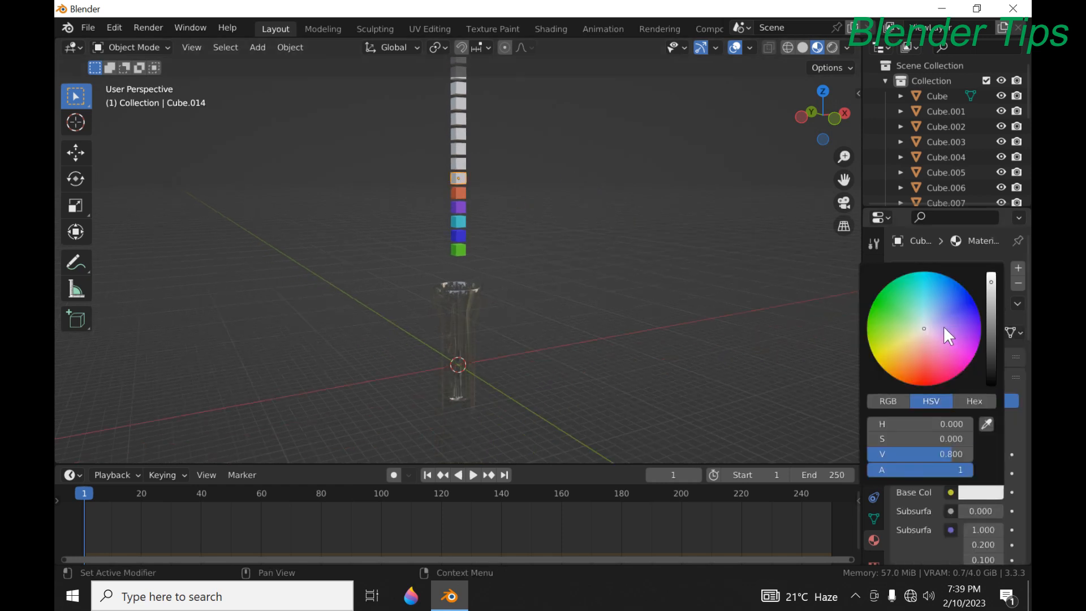
drag(943, 325, 961, 337)
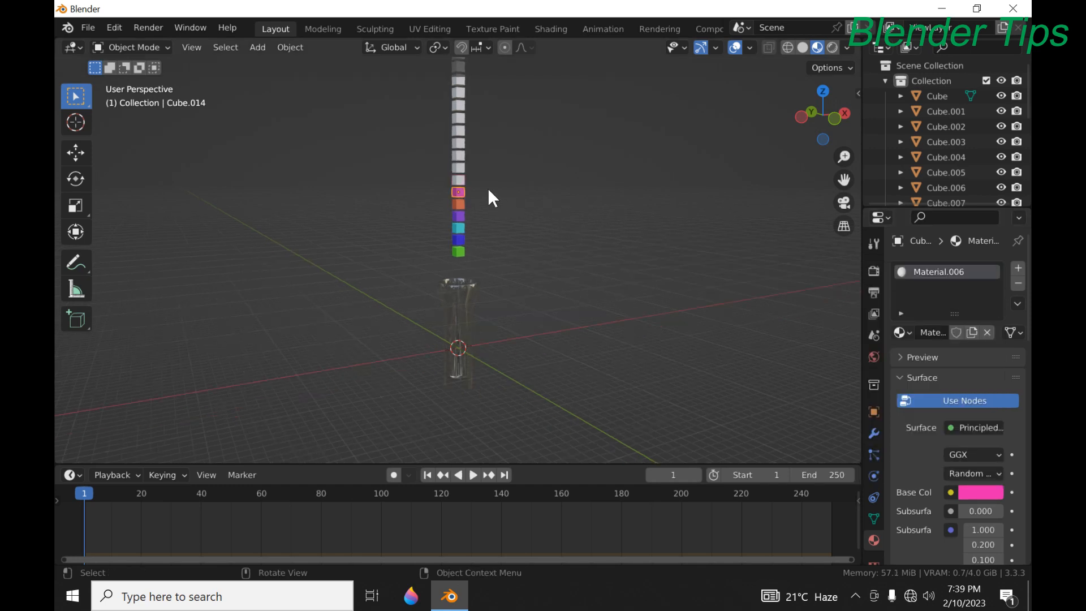
Give the seventh cube, directly above the pink one, a new material with a blue-violet base color
click(458, 180)
click(945, 332)
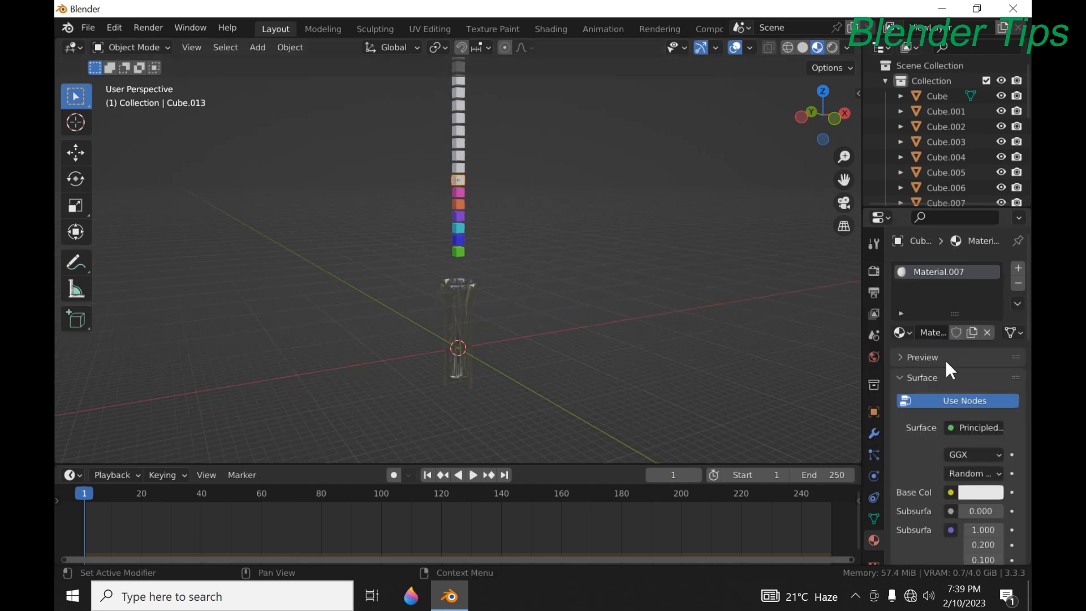
click(980, 492)
drag(923, 326, 969, 312)
Give the eighth cube from the bottom its own new material with a blue-violet base color
scroll(598, 176, down, 2)
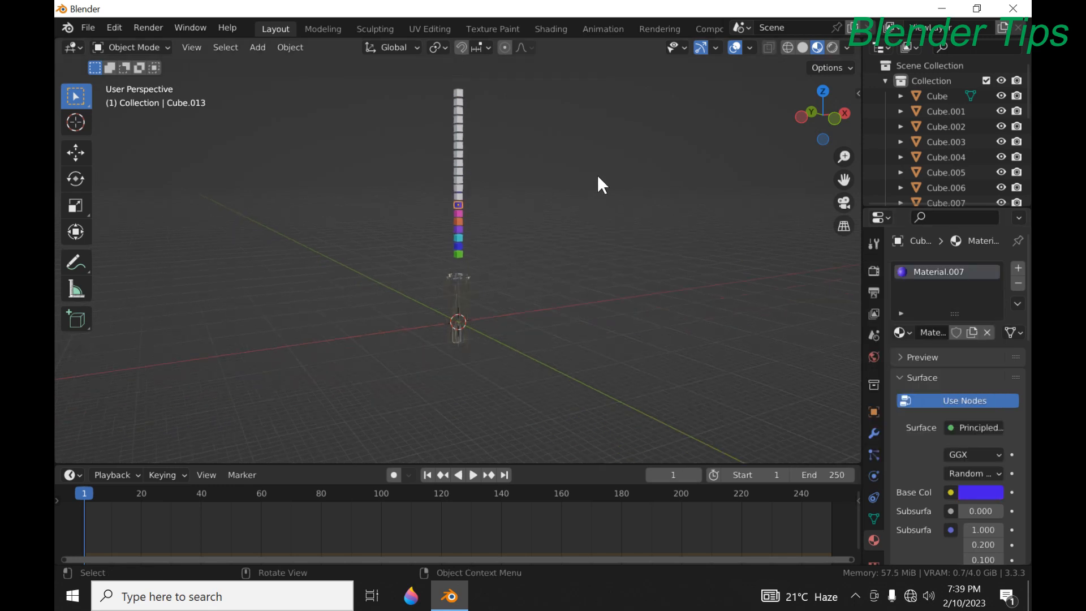
click(462, 196)
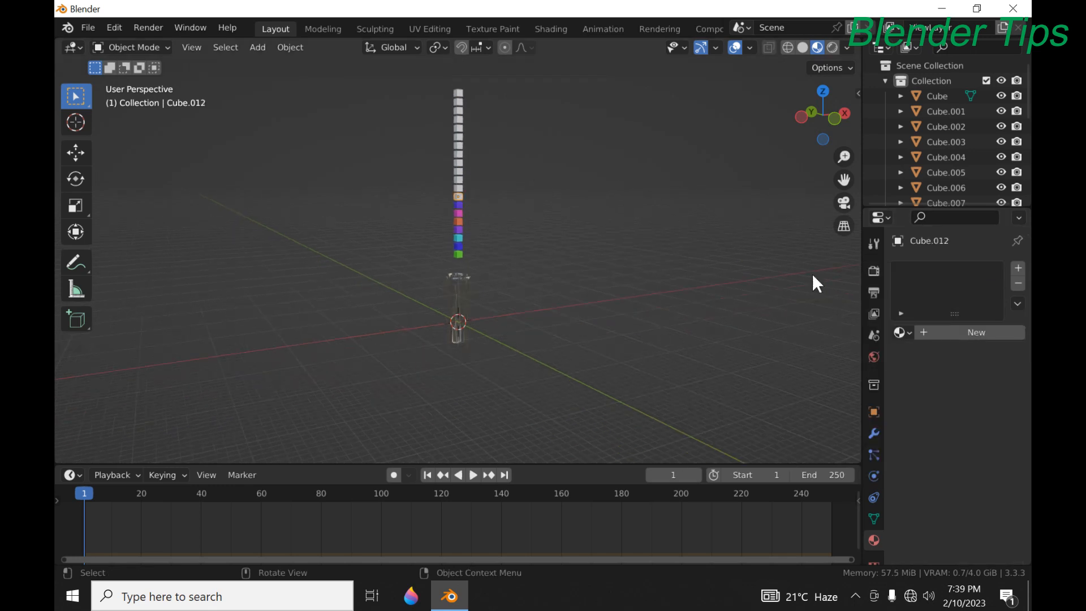
click(979, 340)
click(989, 492)
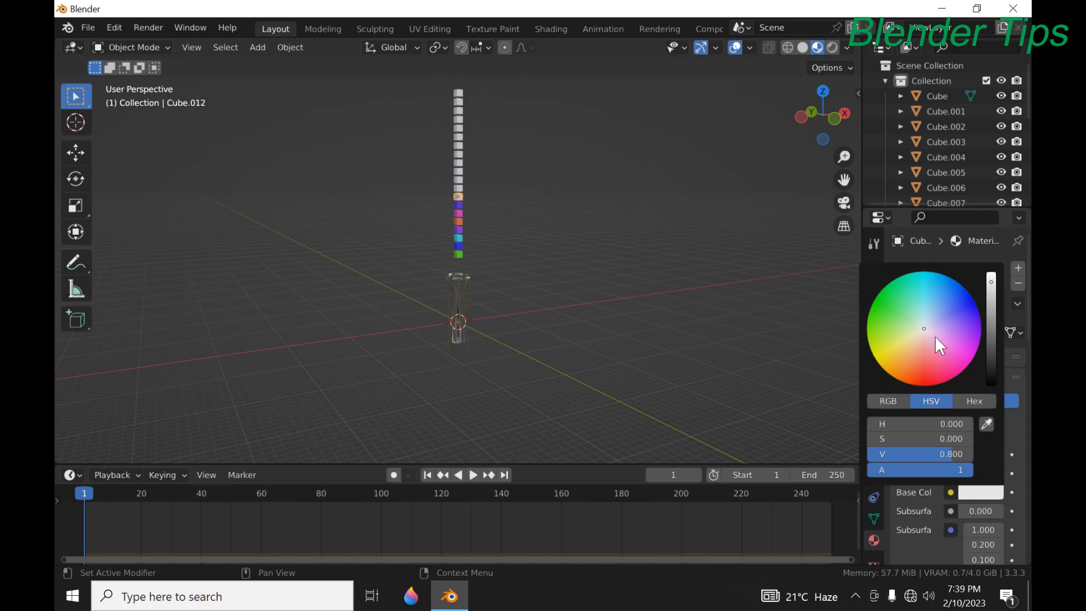
drag(938, 326, 976, 324)
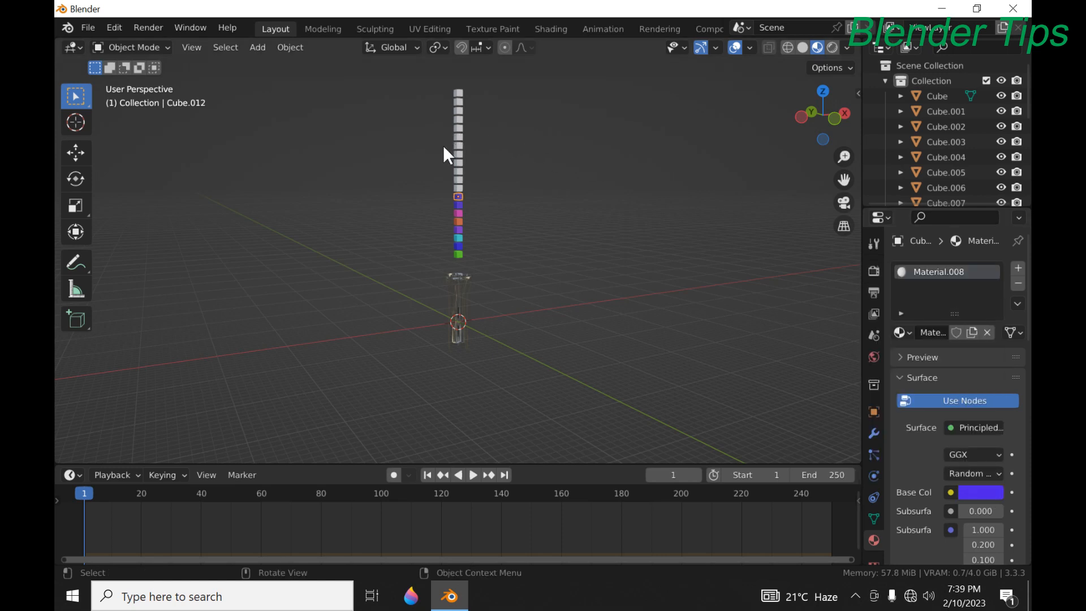
Select the five topmost cubes, duplicate the active eighth cube's material and make the copy's base color green, about H 0.313, S 0.928
drag(444, 88, 468, 125)
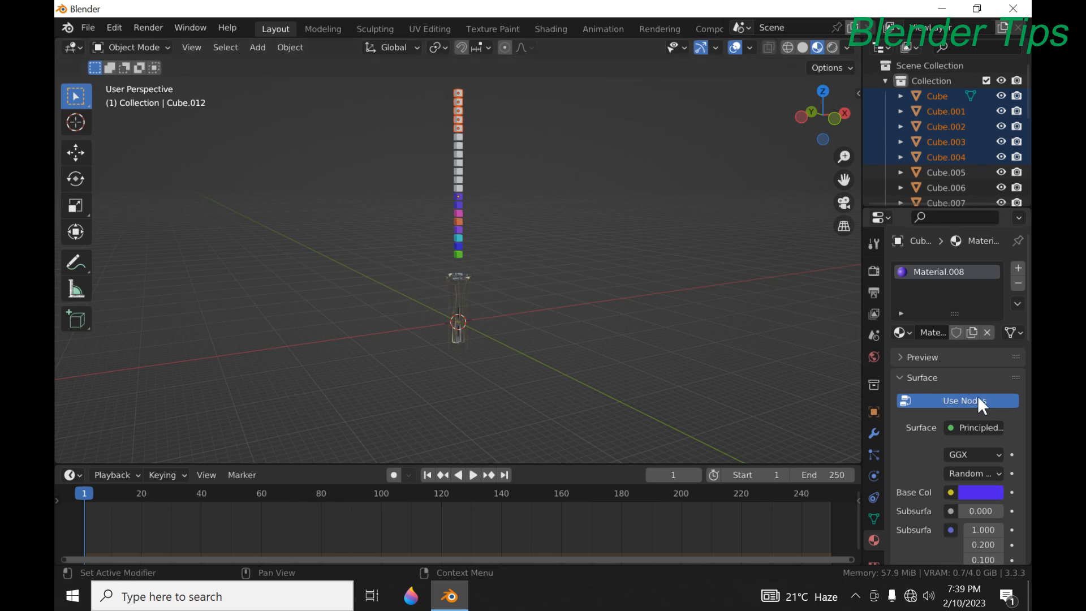
click(970, 332)
click(969, 493)
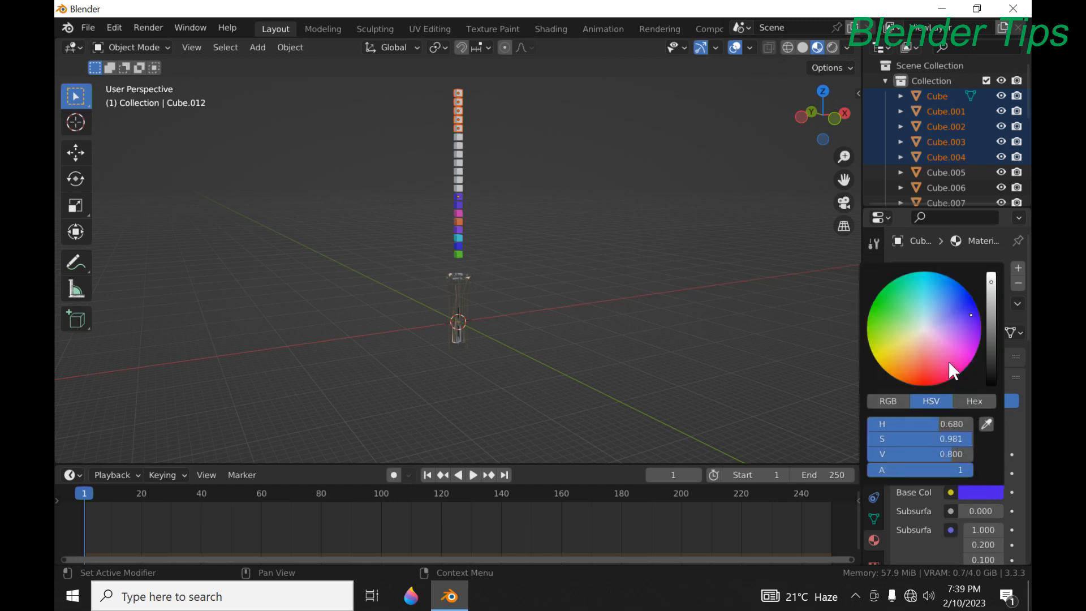
drag(964, 315, 886, 317)
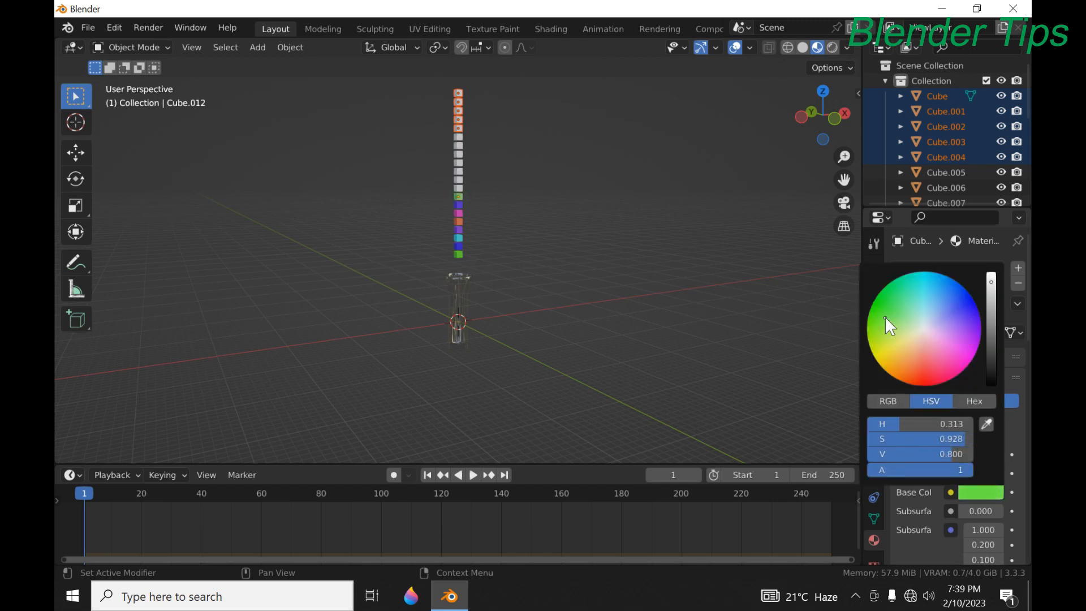
Link the active cube's green material to the five selected cubes at the top of the stack
click(277, 46)
mouse_move(304, 270)
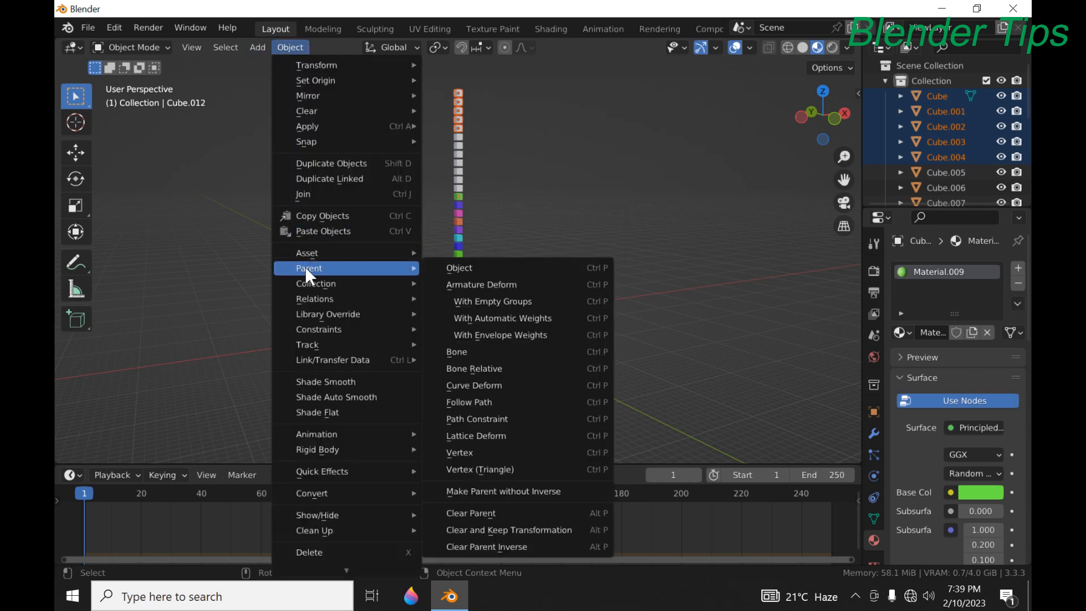
mouse_move(340, 360)
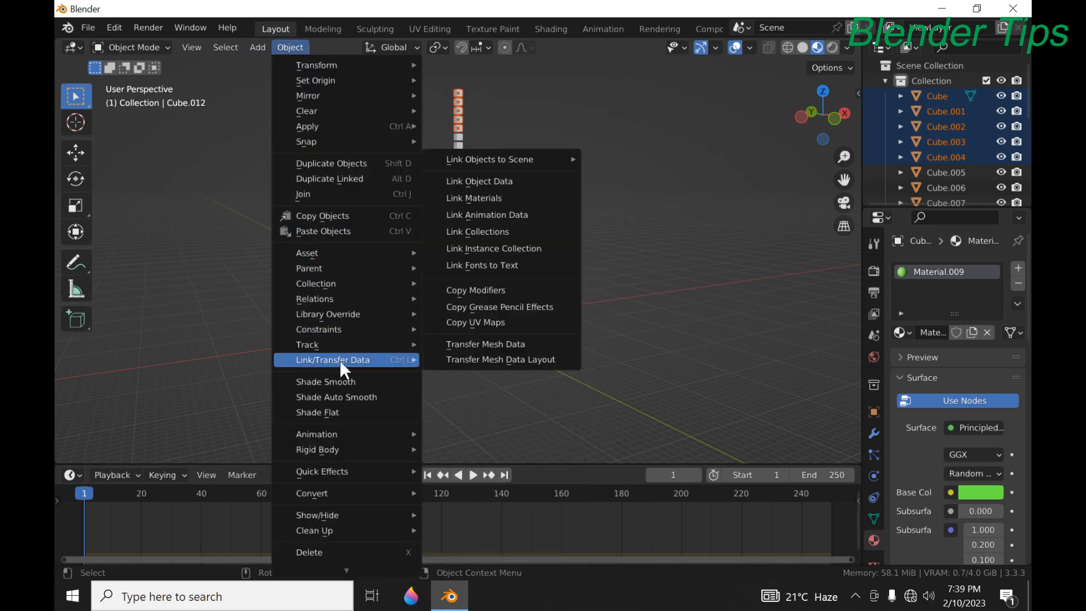
click(496, 198)
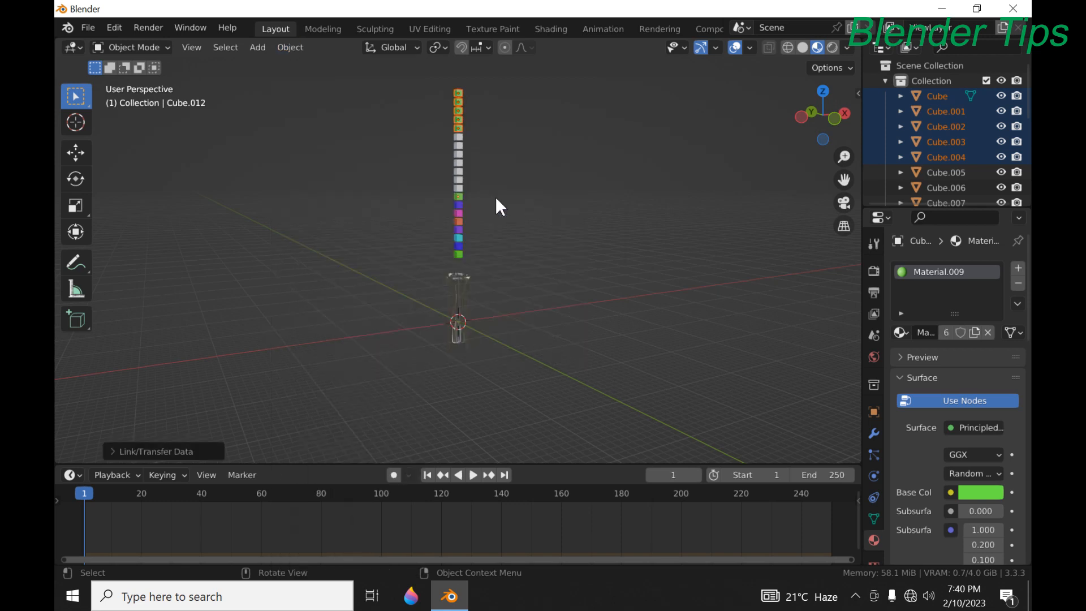
Select the seven white cubes and add a second slot on the active cube with a new yellow material, about H 0.150, S 0.875
click(434, 141)
drag(441, 135, 470, 190)
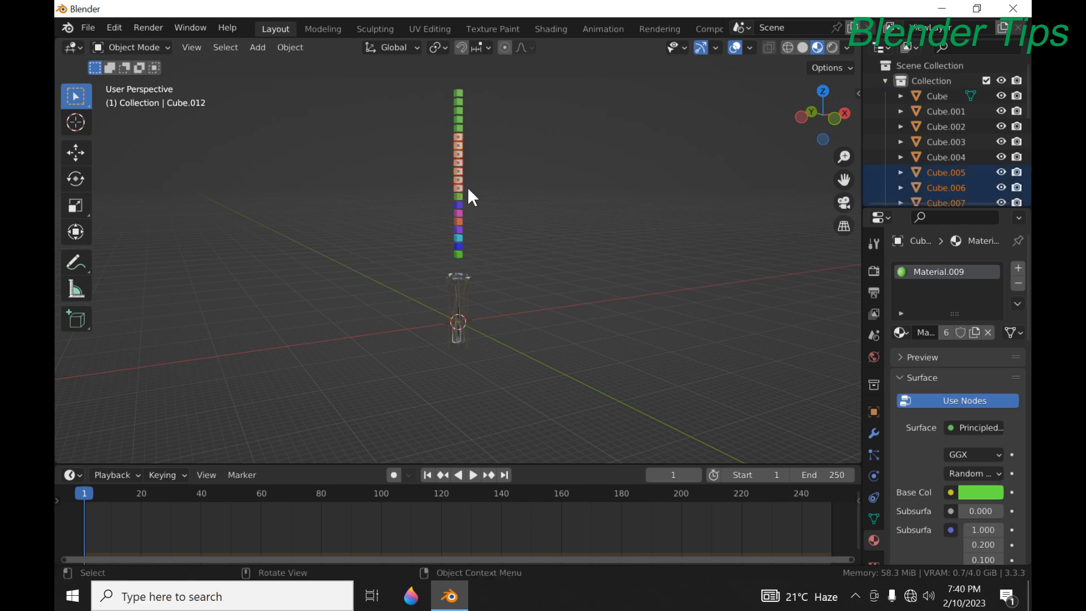
click(1017, 268)
click(936, 368)
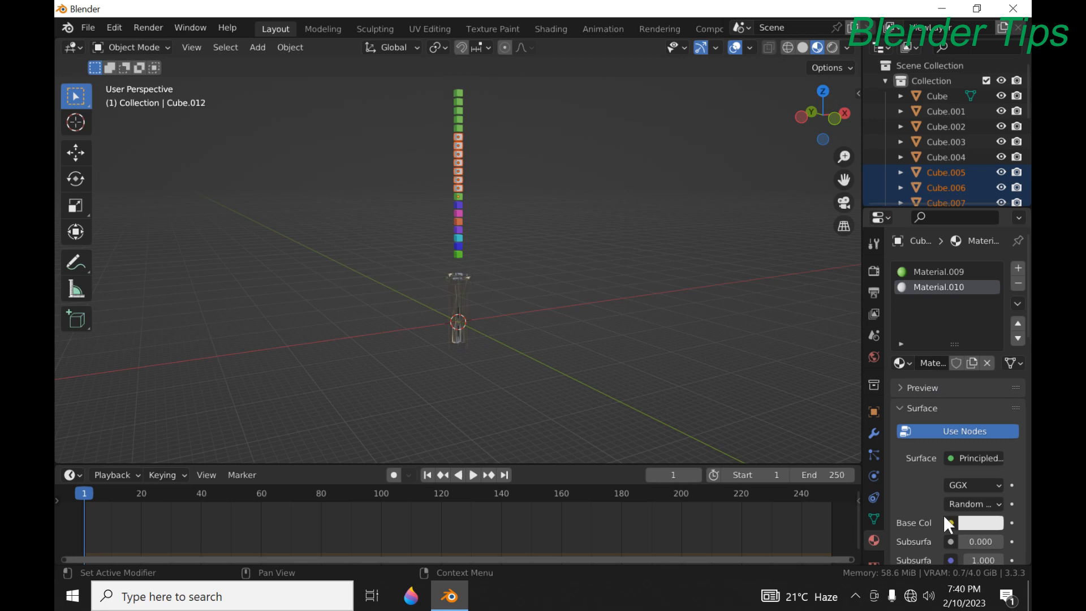
click(972, 522)
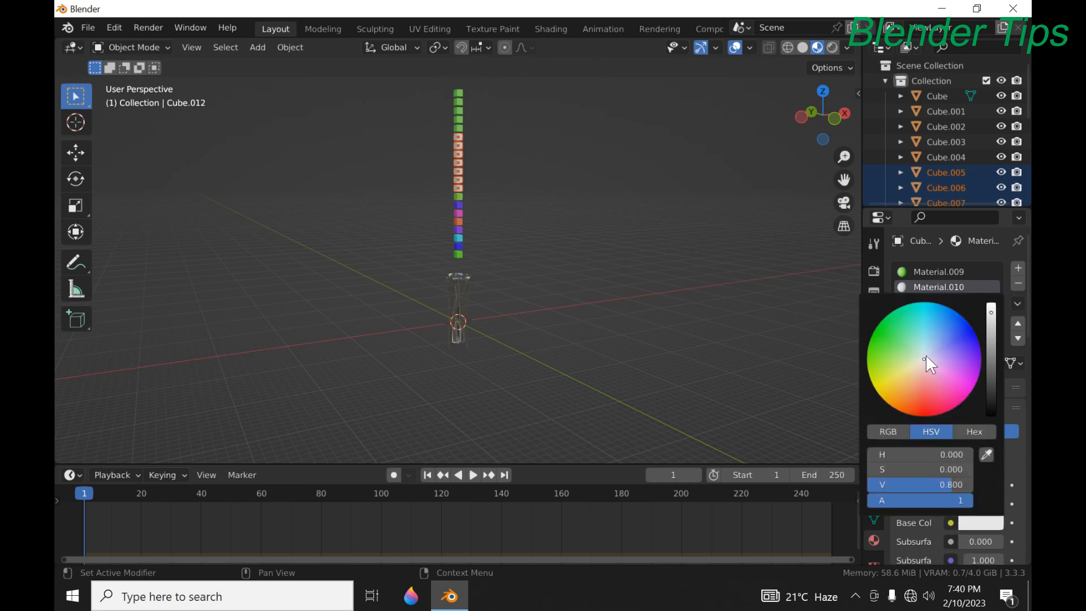
mouse_move(925, 354)
mouse_down()
mouse_move(943, 387)
mouse_move(894, 379)
mouse_up()
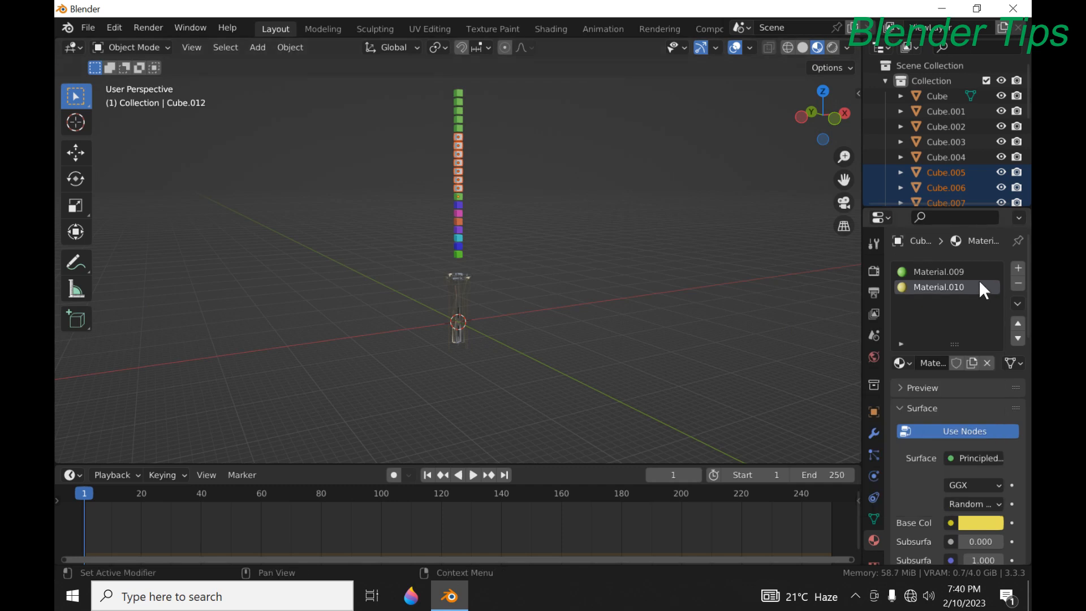
Link the active cube's materials to the seven selected cubes in the middle of the stack
click(290, 48)
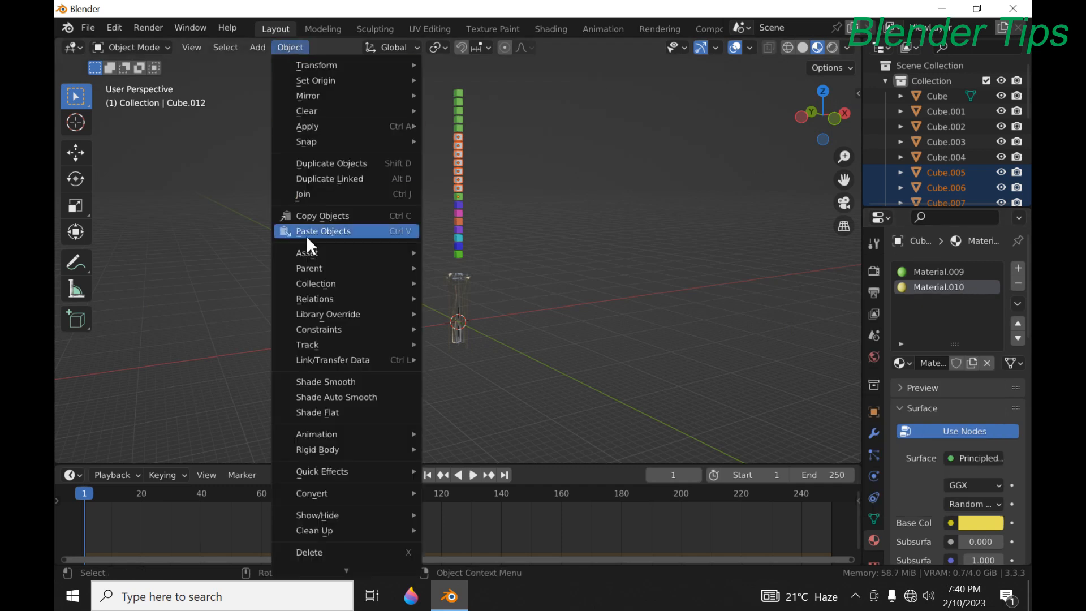
mouse_move(343, 346)
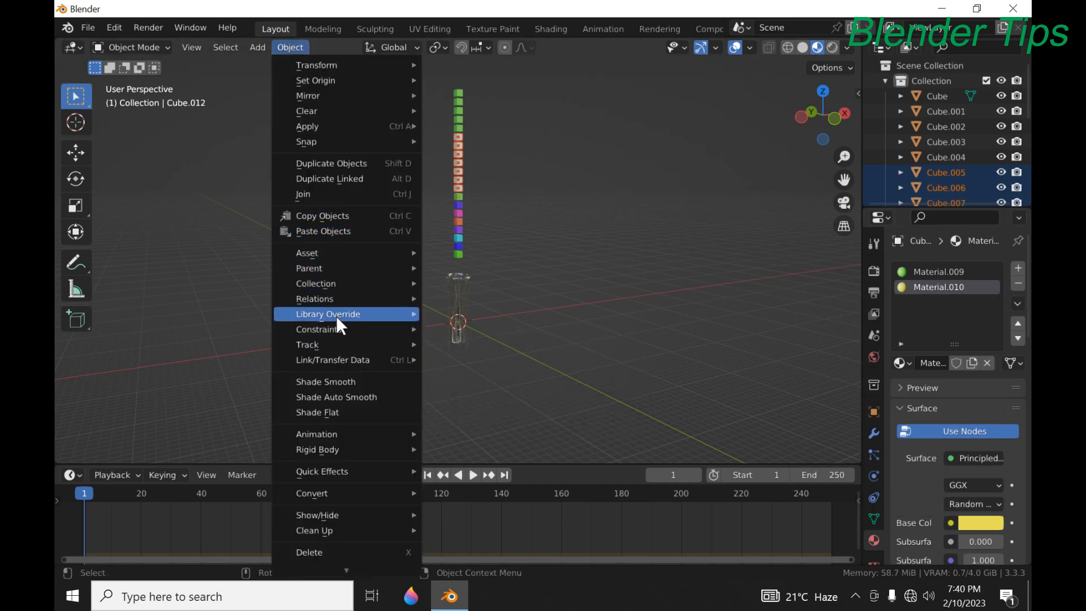
mouse_move(372, 359)
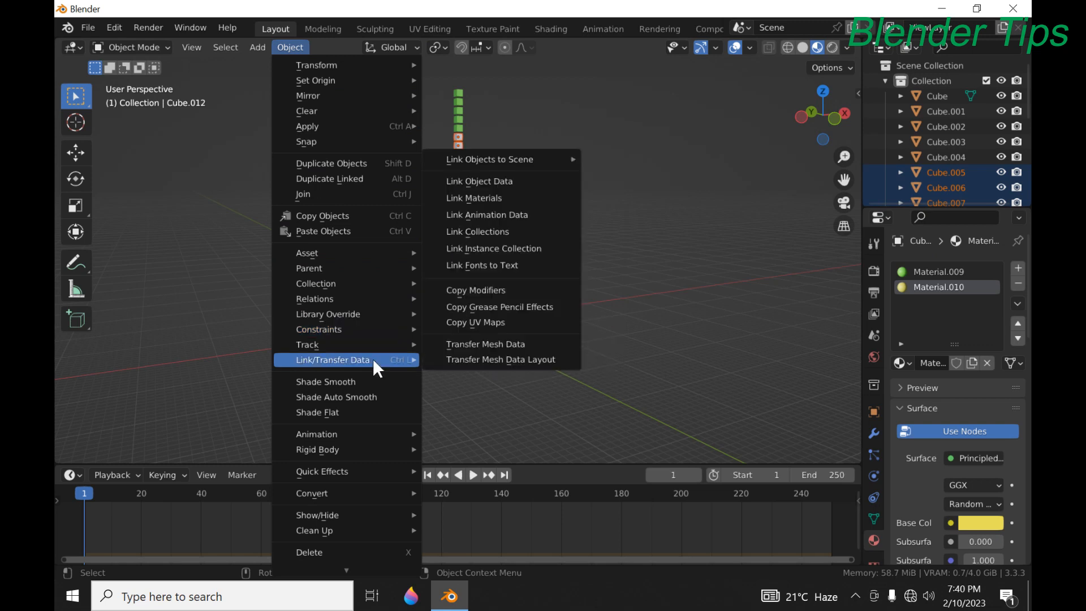
click(488, 196)
scroll(495, 189, up, 2)
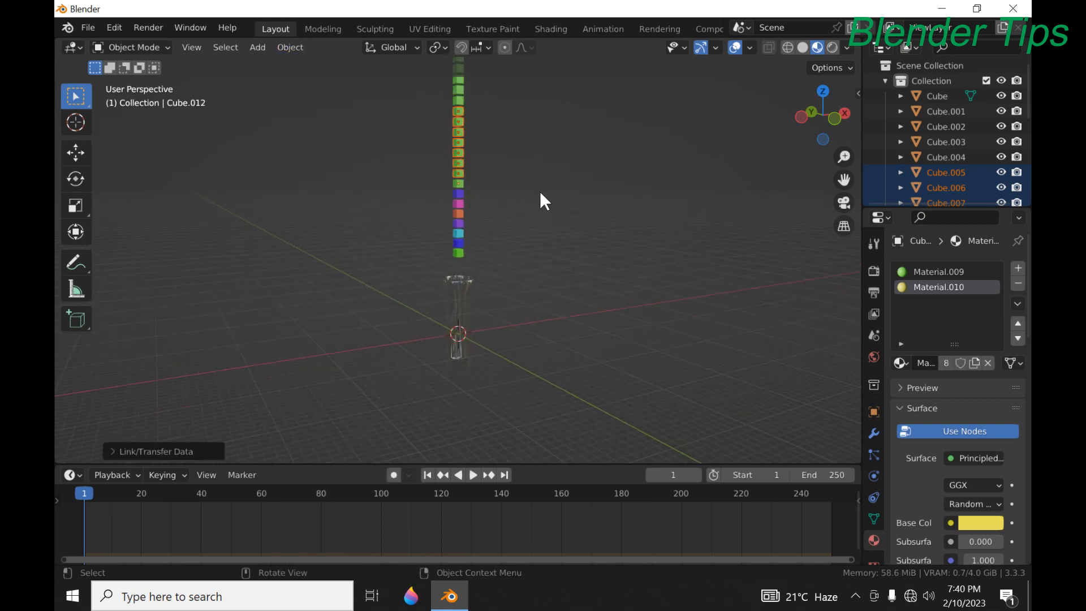
Duplicate the active cube's yellow material, make the copy's base color blue-violet, about H 0.681, S 0.976, and deselect the cubes
click(975, 363)
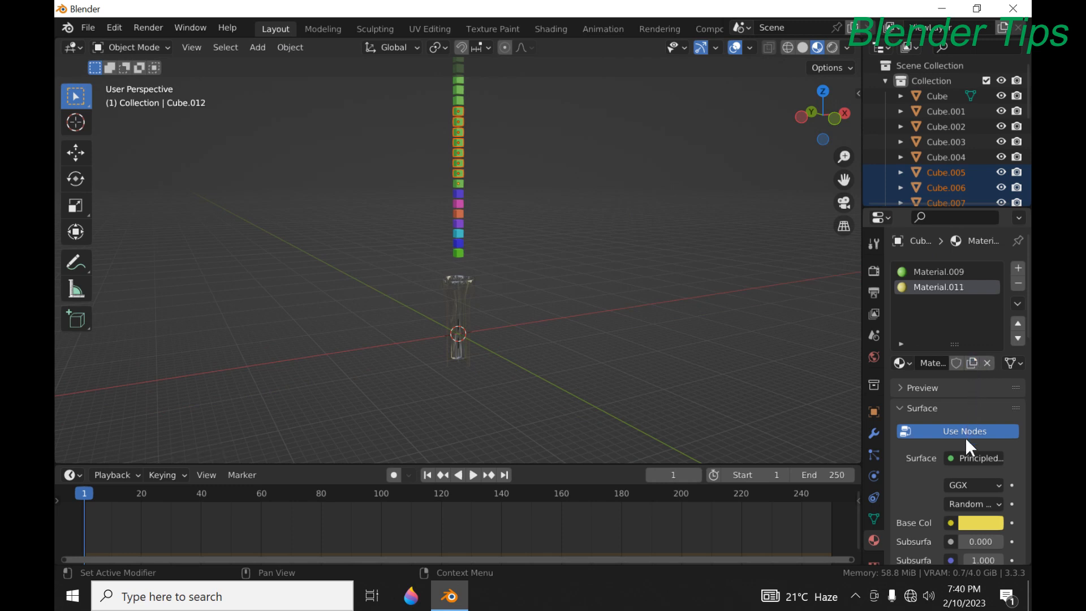
click(980, 523)
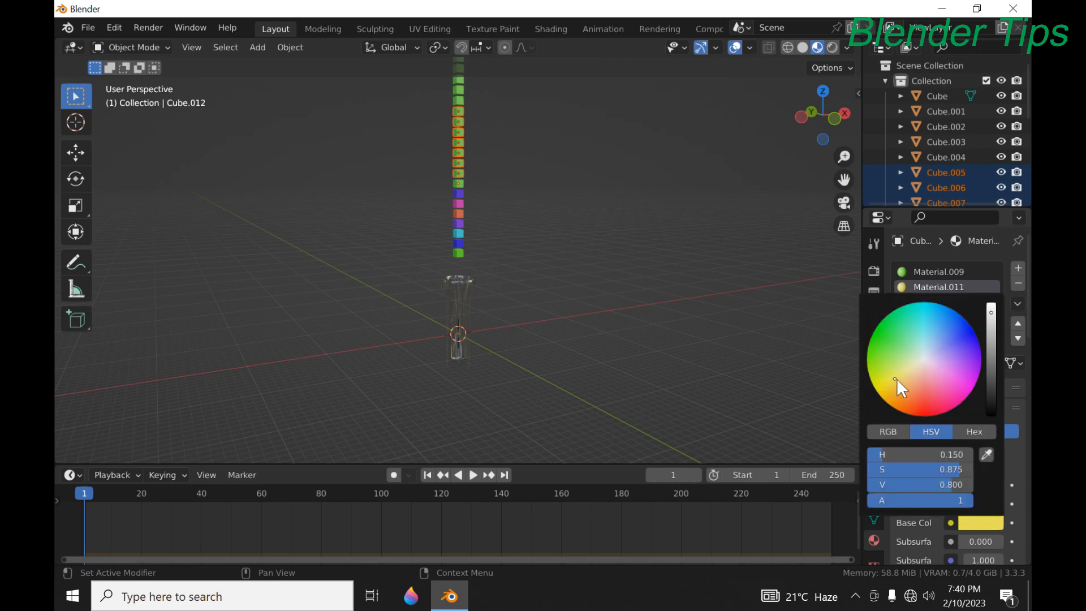
drag(897, 378, 970, 346)
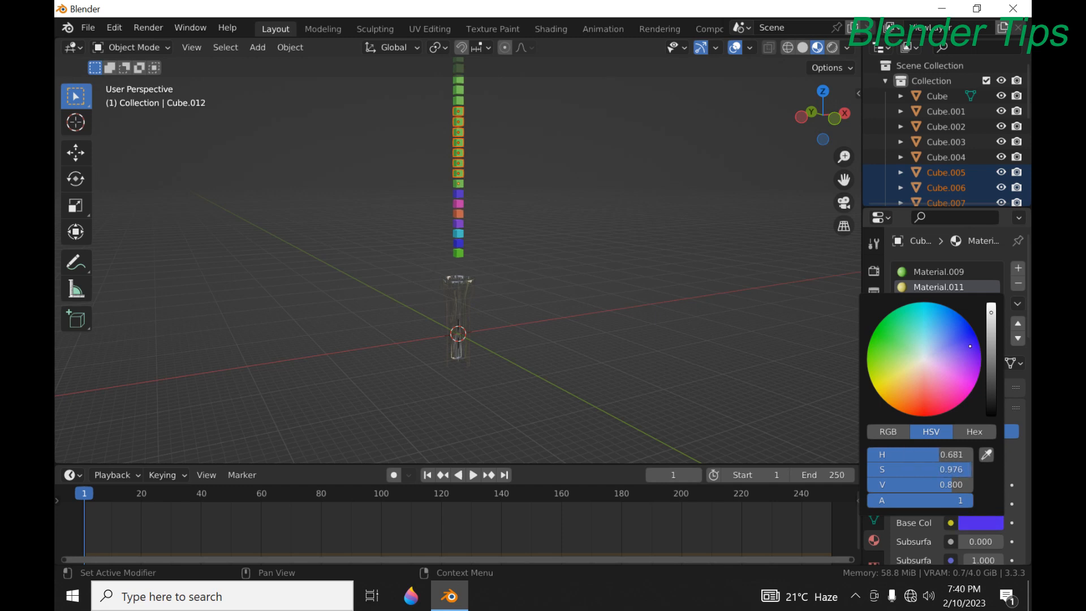
click(413, 159)
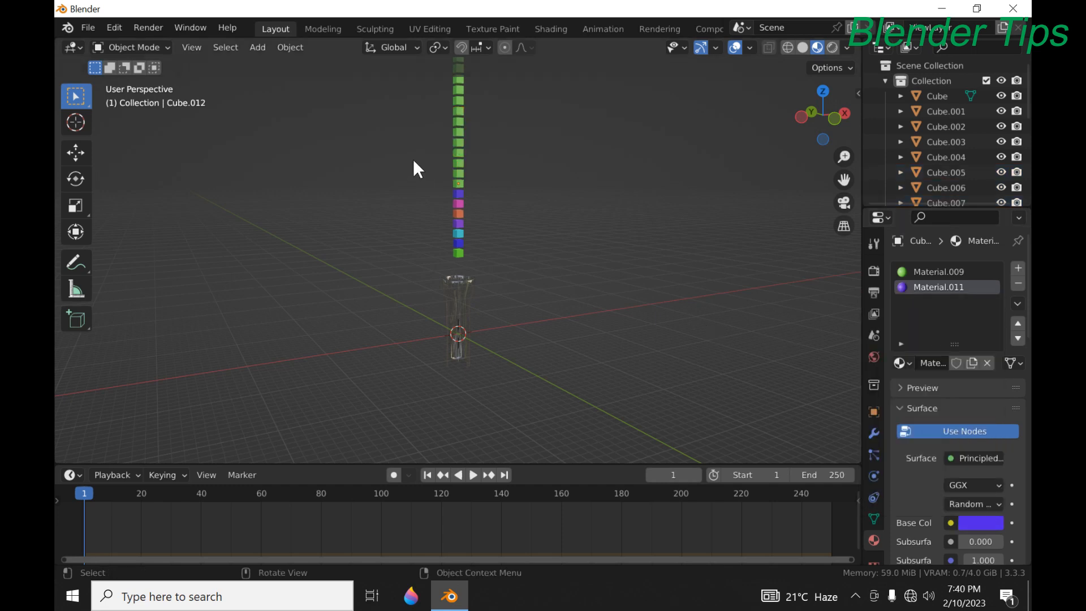
Select a green cube in the middle of the stack and change its shared first-slot material's base color to pink
middle_drag(413, 158, 438, 185)
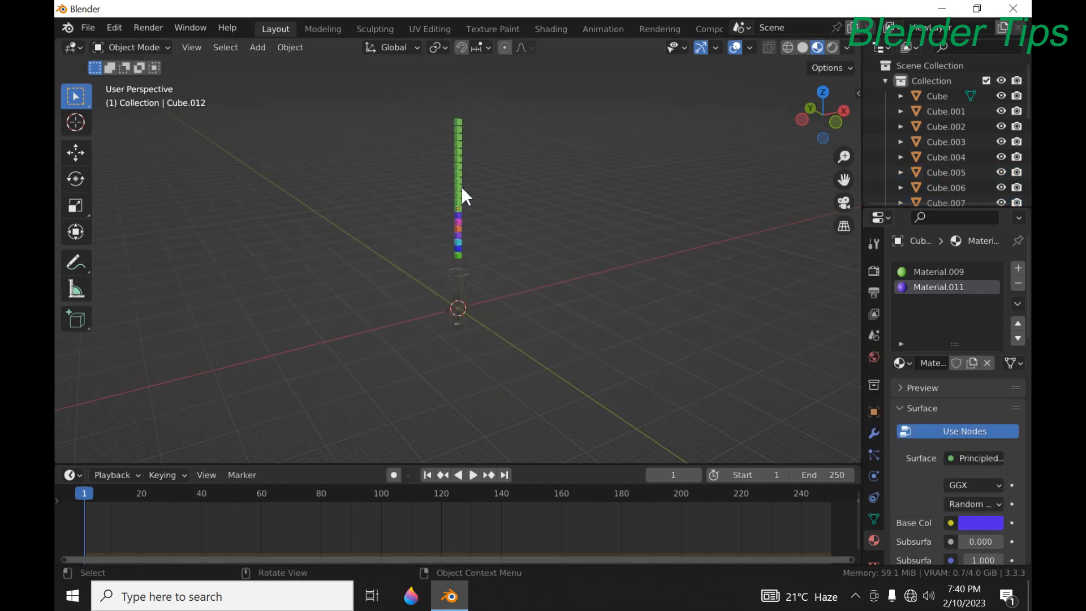
click(462, 188)
click(970, 517)
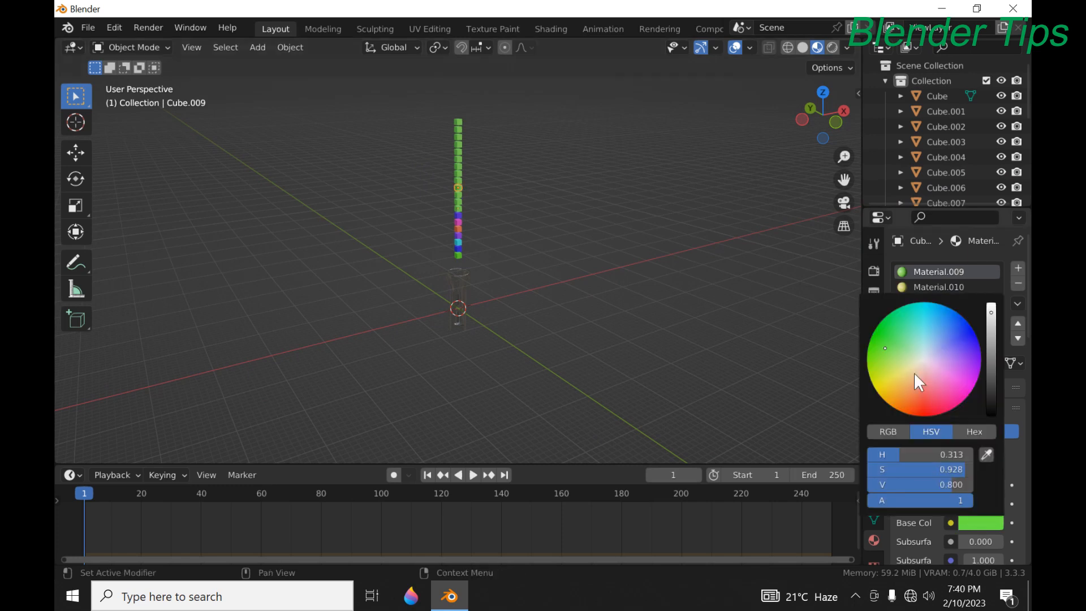
click(945, 395)
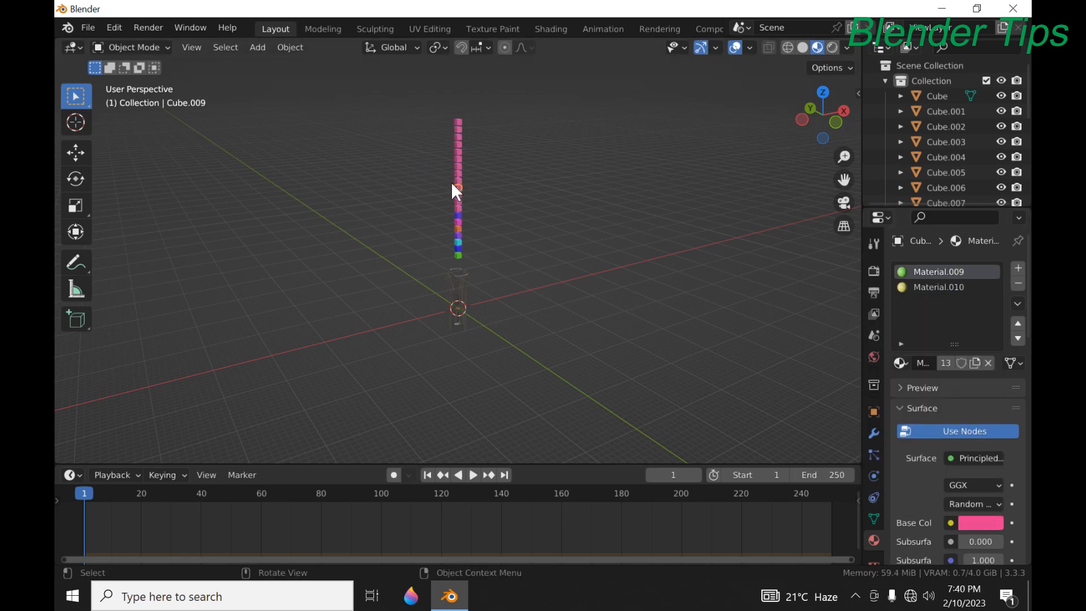
Give the fifth cube from the top, Cube.004, a second material slot with a new sky-blue material, and deselect it
mouse_move(473, 186)
middle_down()
mouse_move(578, 190)
mouse_move(470, 166)
middle_up()
scroll(470, 166, down, 3)
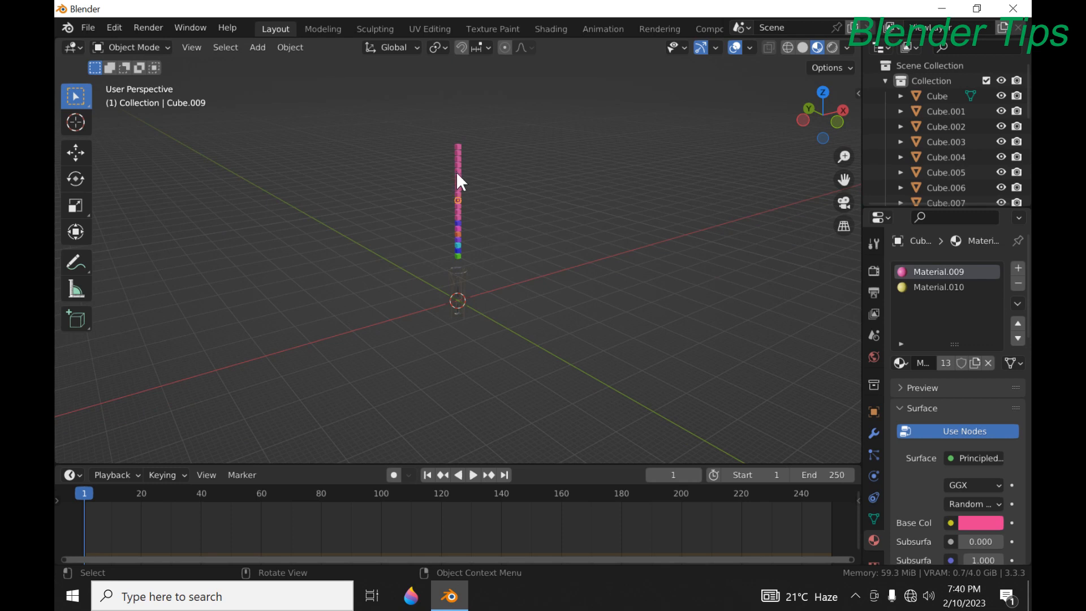
click(457, 172)
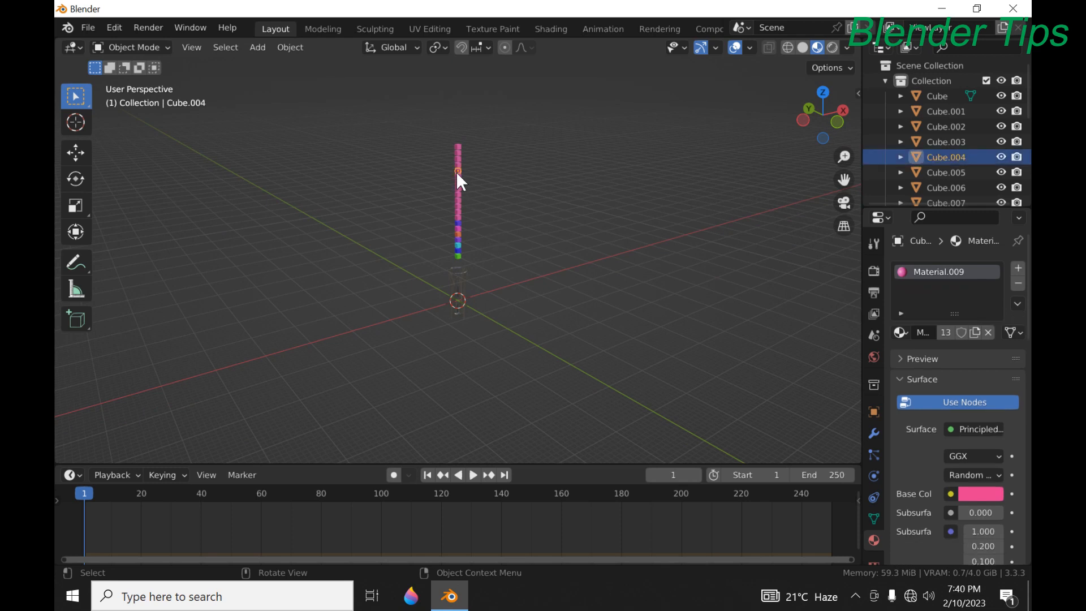
click(1018, 267)
click(972, 363)
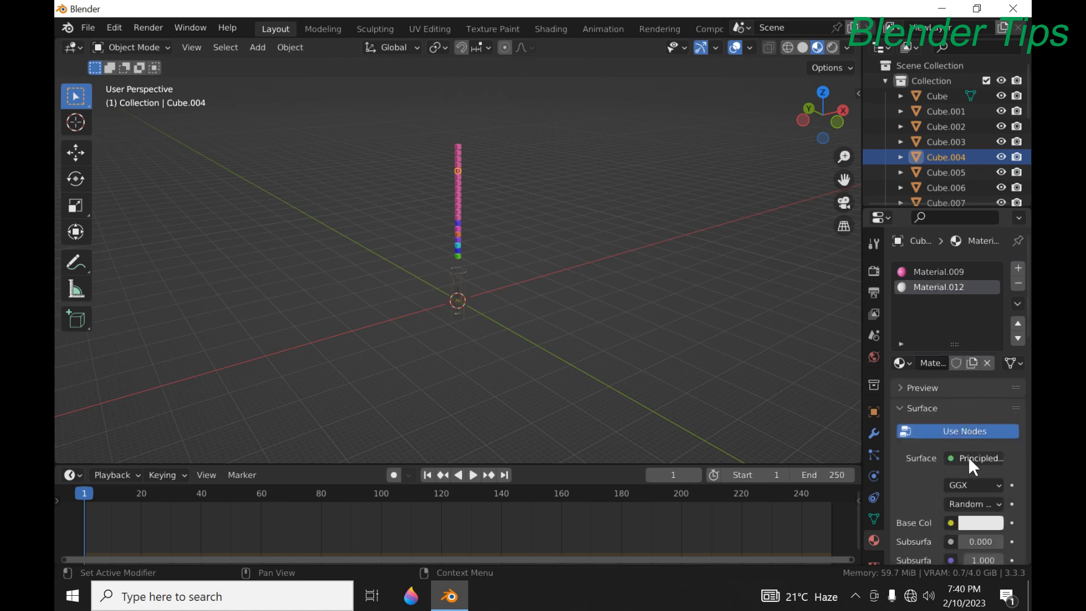
click(983, 522)
drag(929, 355, 935, 314)
click(545, 191)
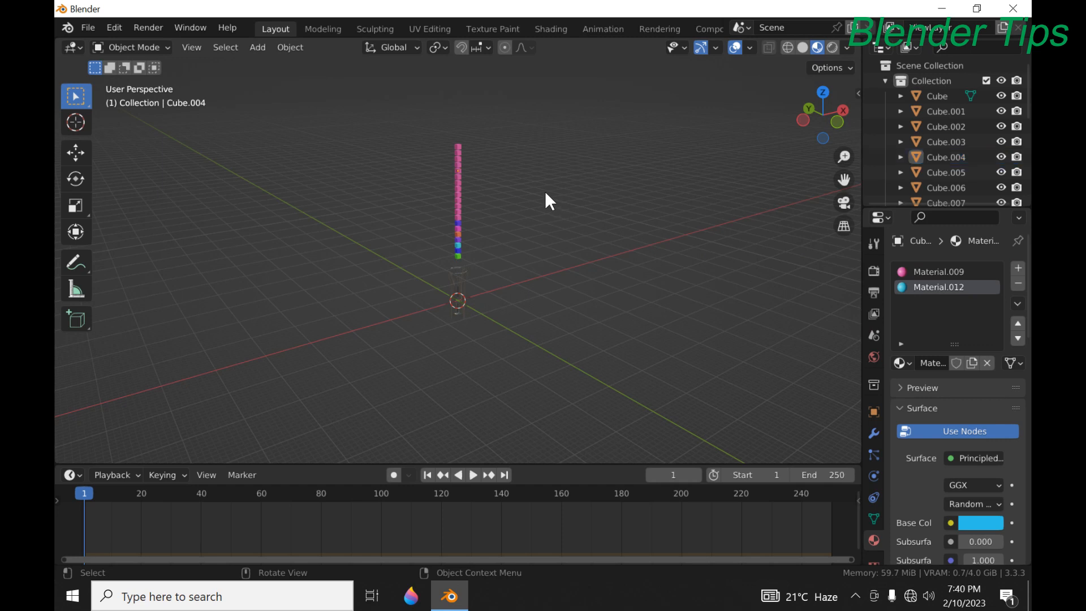
Bring the cube stack and glass tube into view and play the rigid body simulation up to frame 89
scroll(476, 181, up, 5)
middle_drag(477, 181, 527, 187)
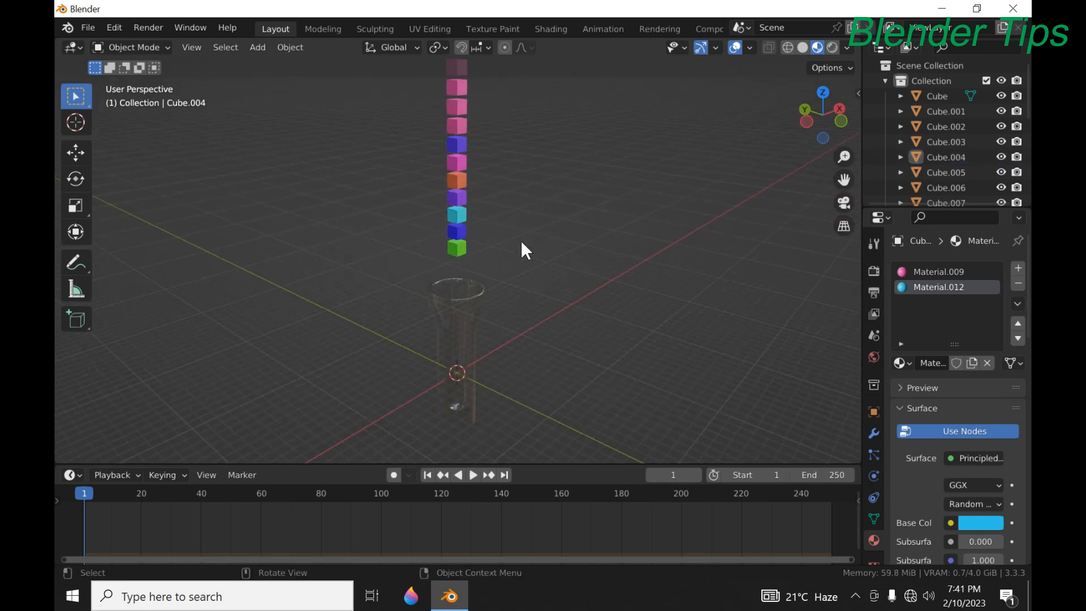
scroll(515, 256, down, 4)
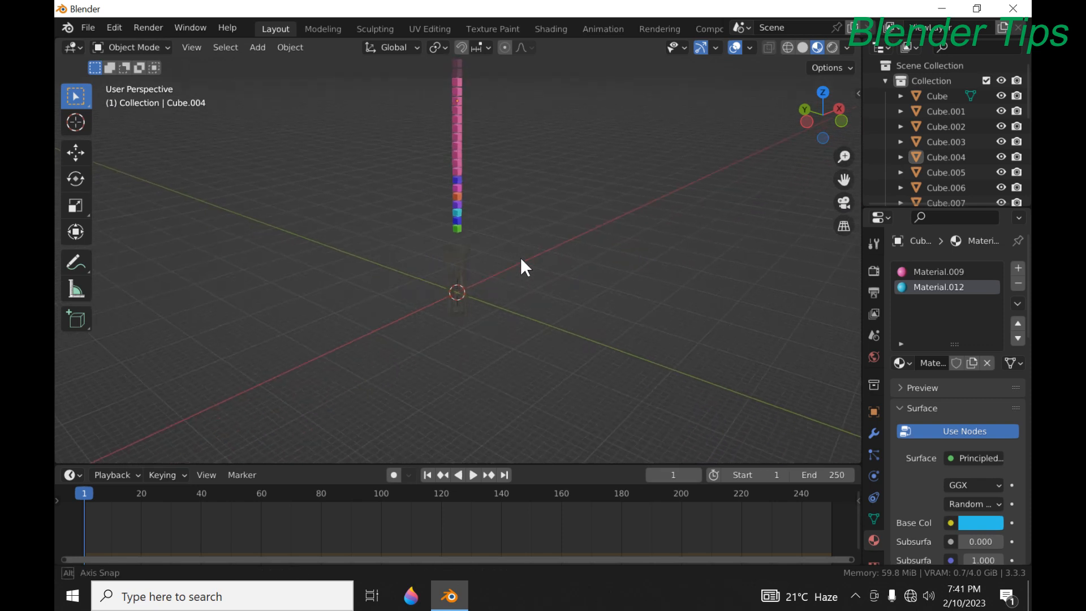
middle_drag(520, 257, 524, 256)
scroll(514, 254, up, 6)
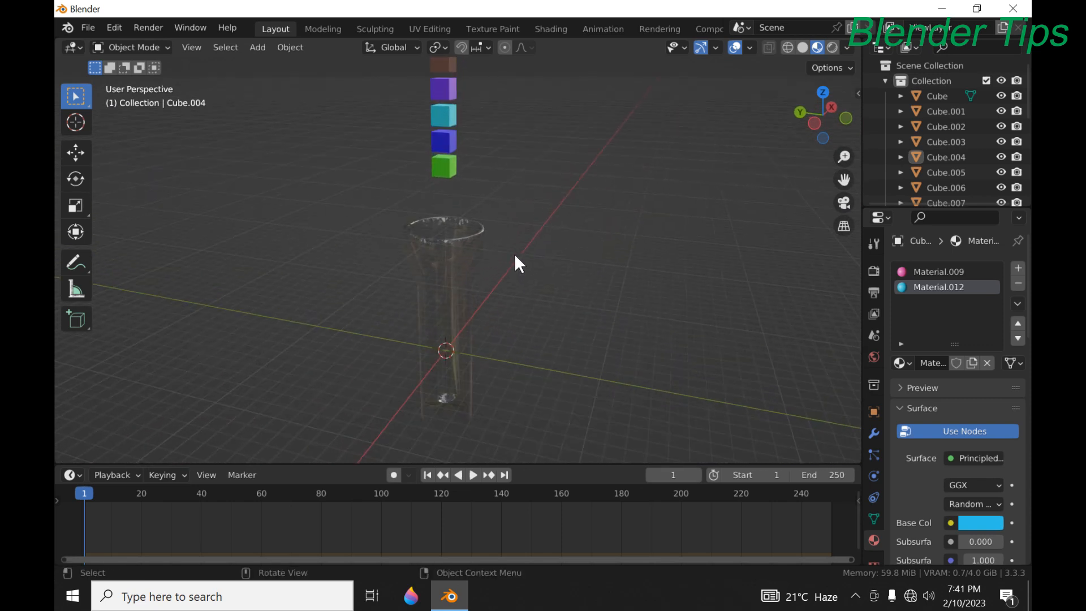
scroll(514, 253, down, 1)
scroll(476, 260, down, 2)
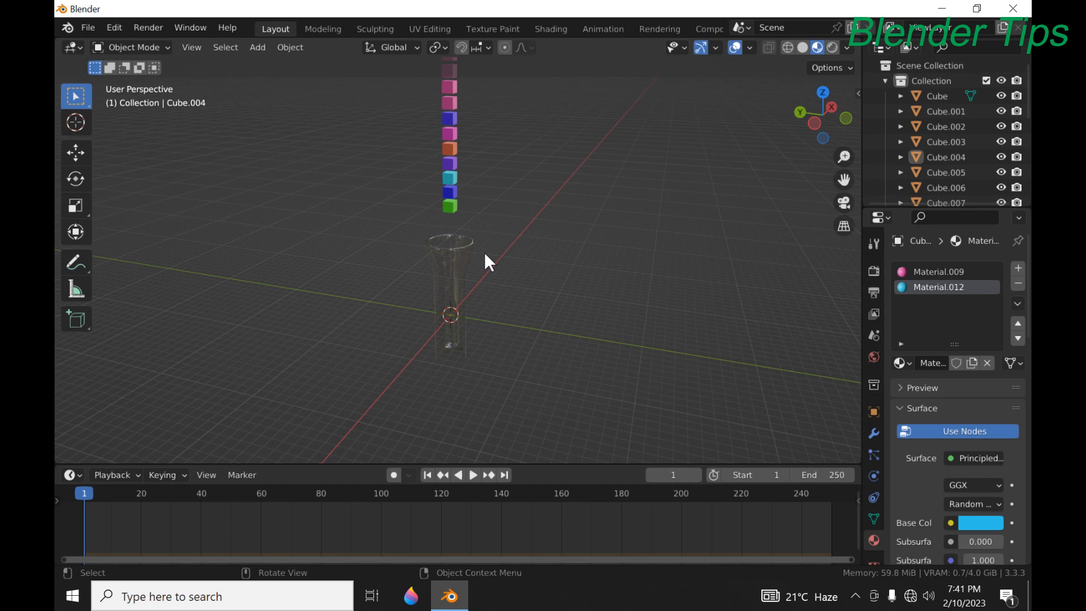
click(471, 476)
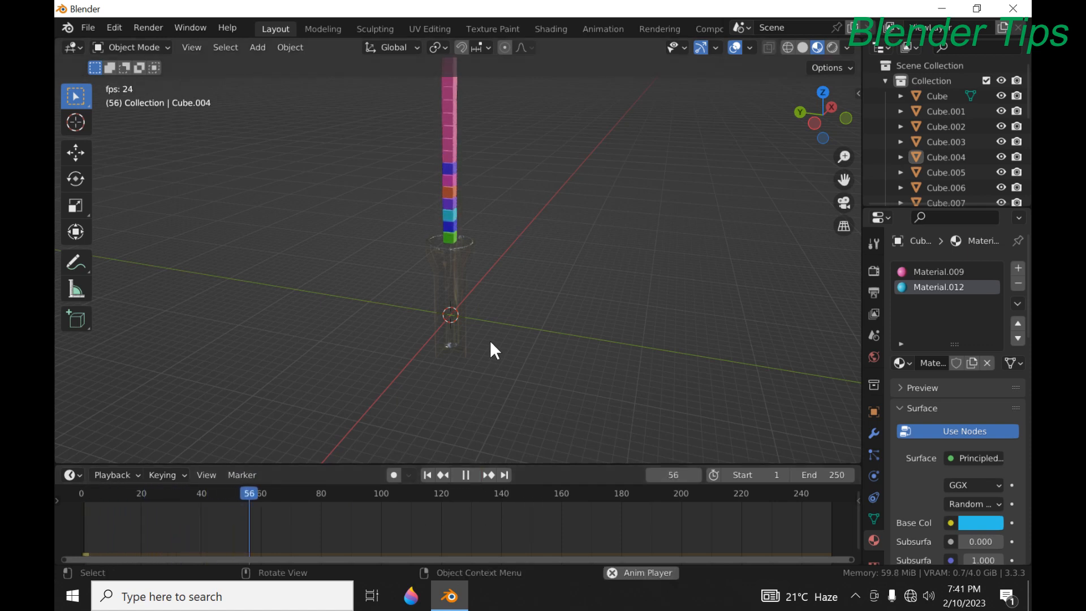
key(space)
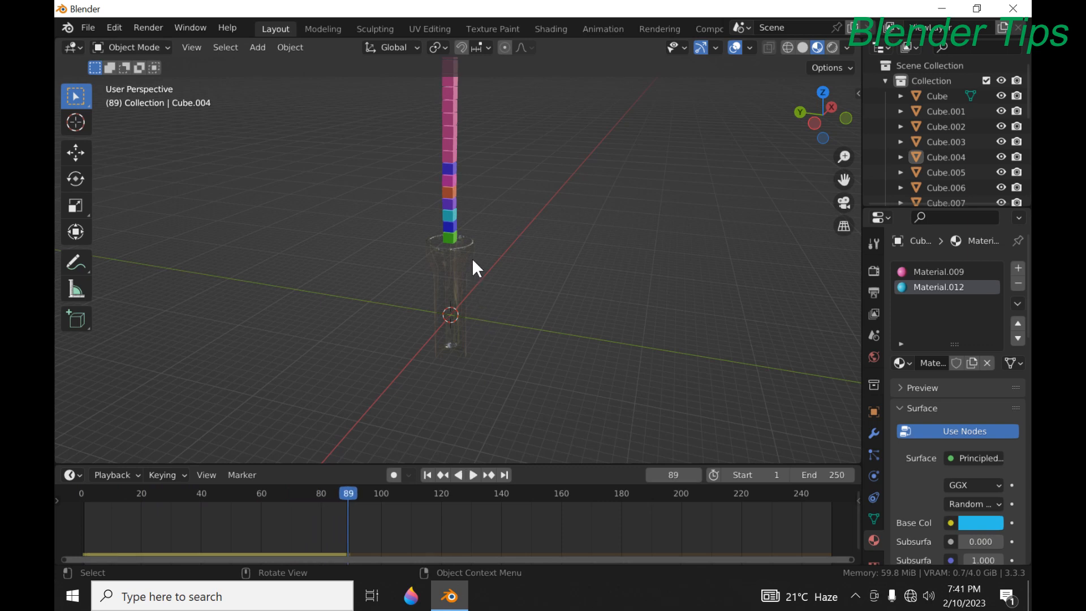
Examine from several angles how the lowest cube meets the glass tube's opening, and return to frame 1
scroll(472, 255, up, 5)
middle_drag(472, 240, 430, 243)
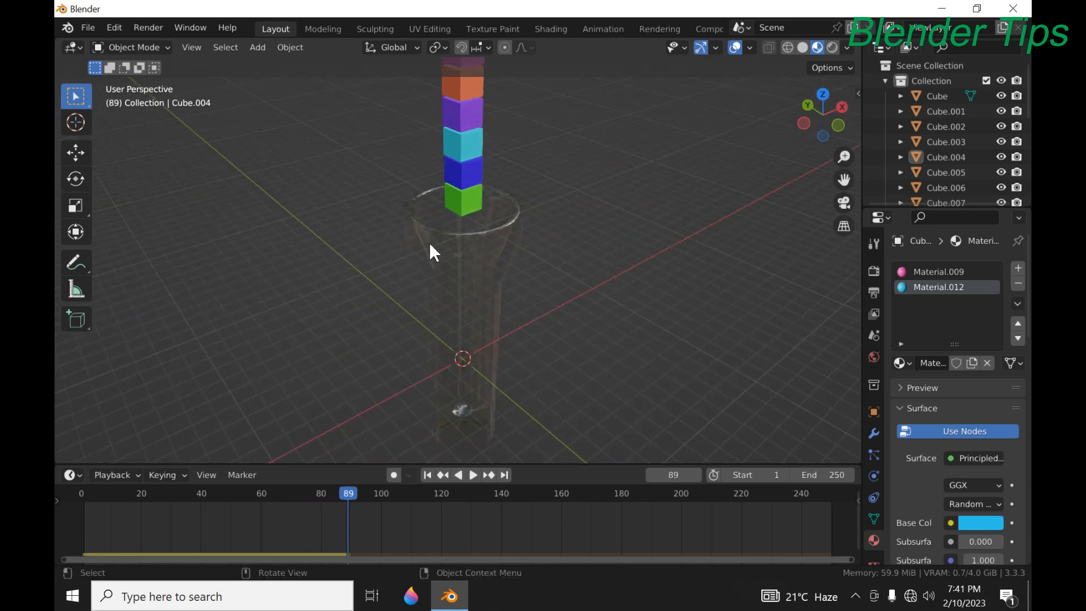
scroll(469, 207, up, 6)
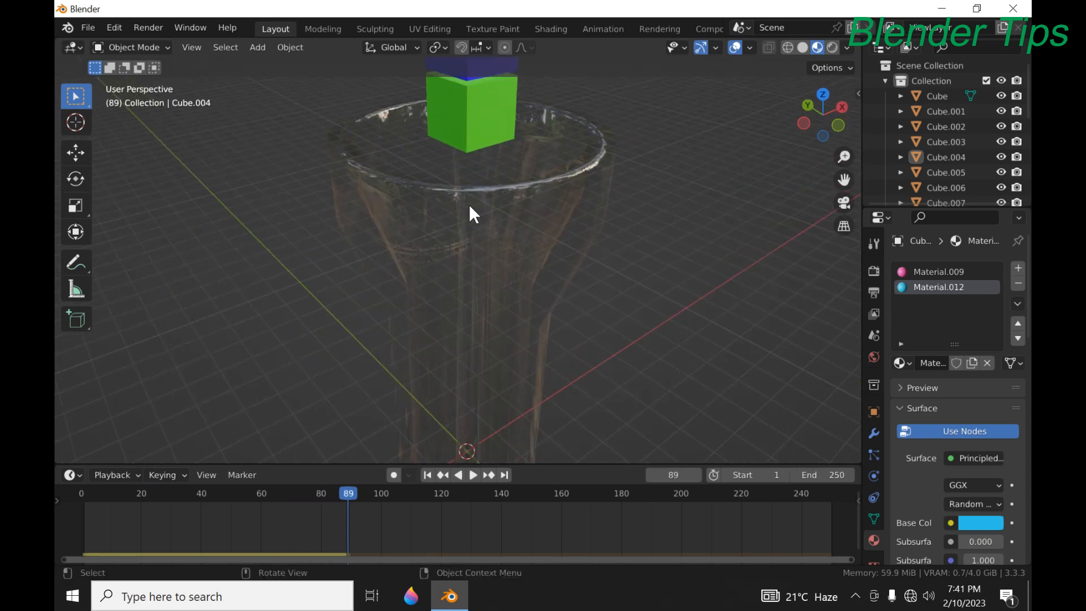
scroll(469, 205, down, 6)
middle_drag(470, 204, 571, 170)
scroll(571, 169, up, 7)
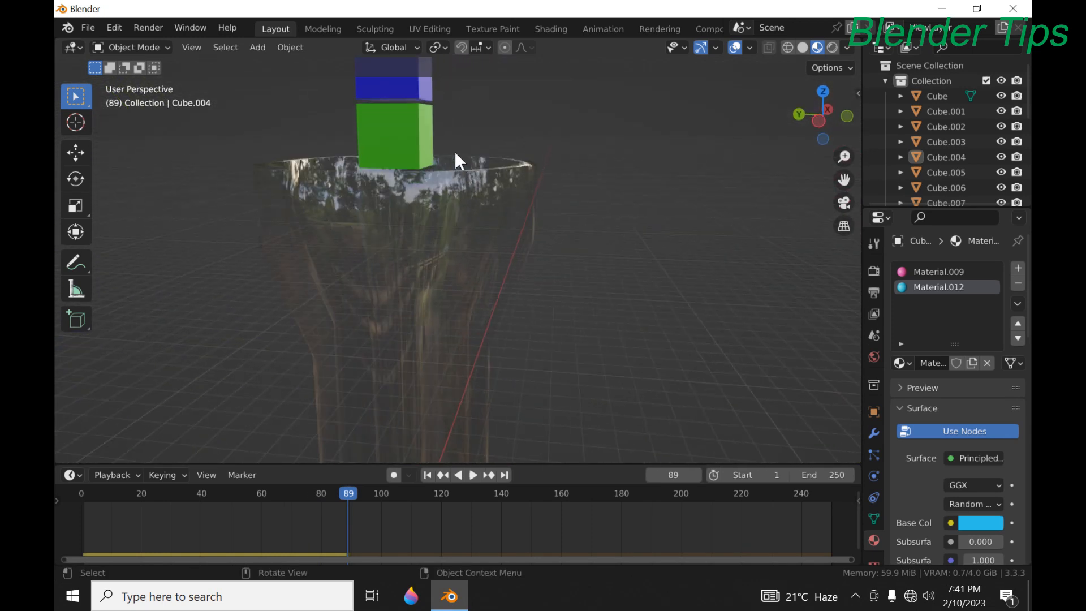
scroll(455, 151, down, 5)
middle_drag(454, 152, 396, 201)
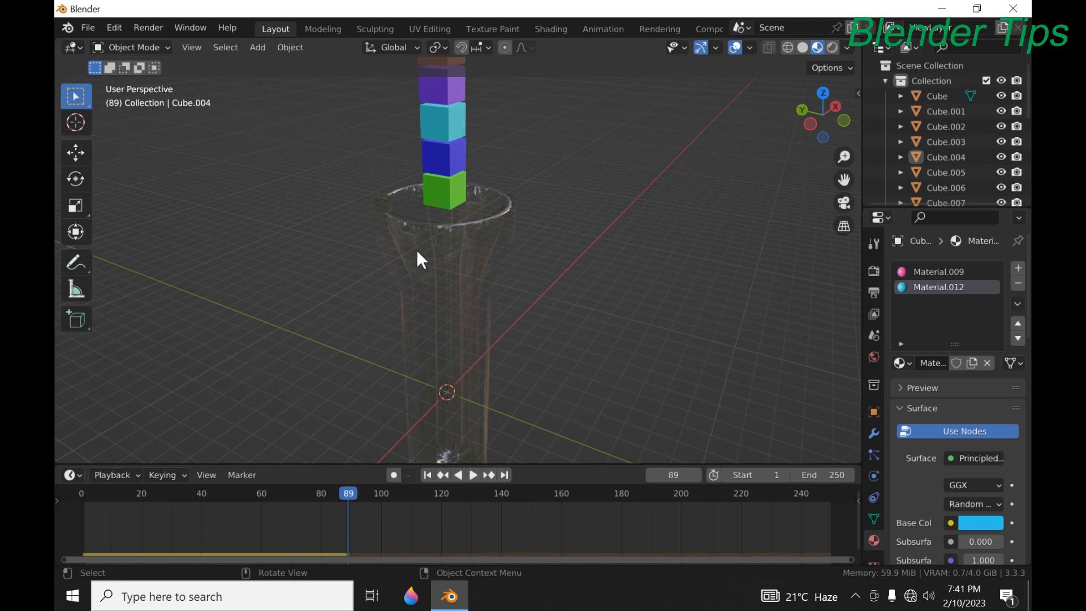
scroll(417, 253, down, 2)
click(426, 478)
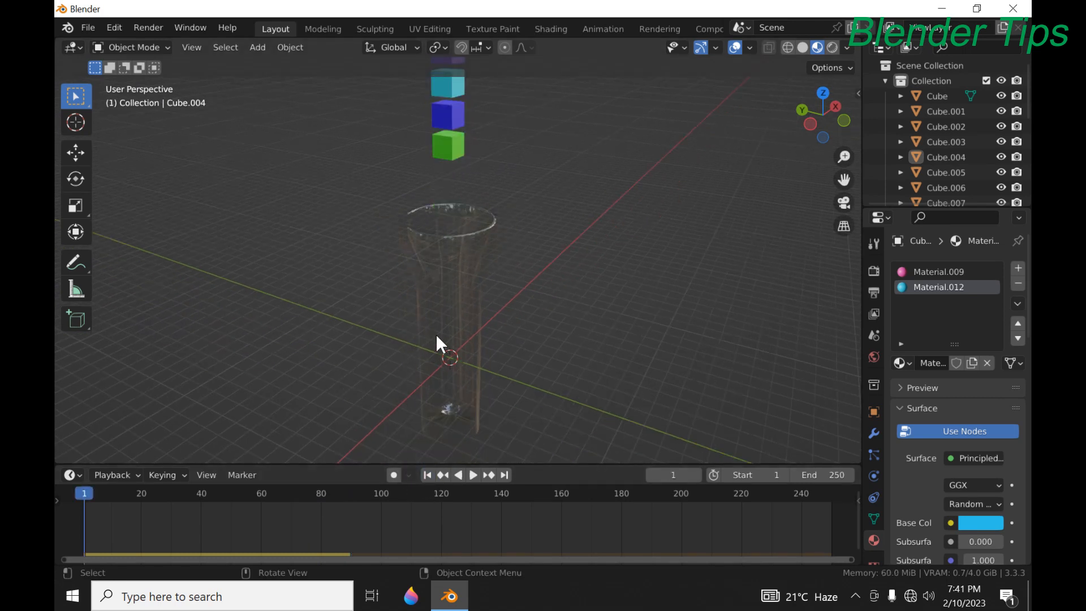
Set the glass tube's rigid body collision shape to Mesh
middle_drag(459, 300, 440, 270)
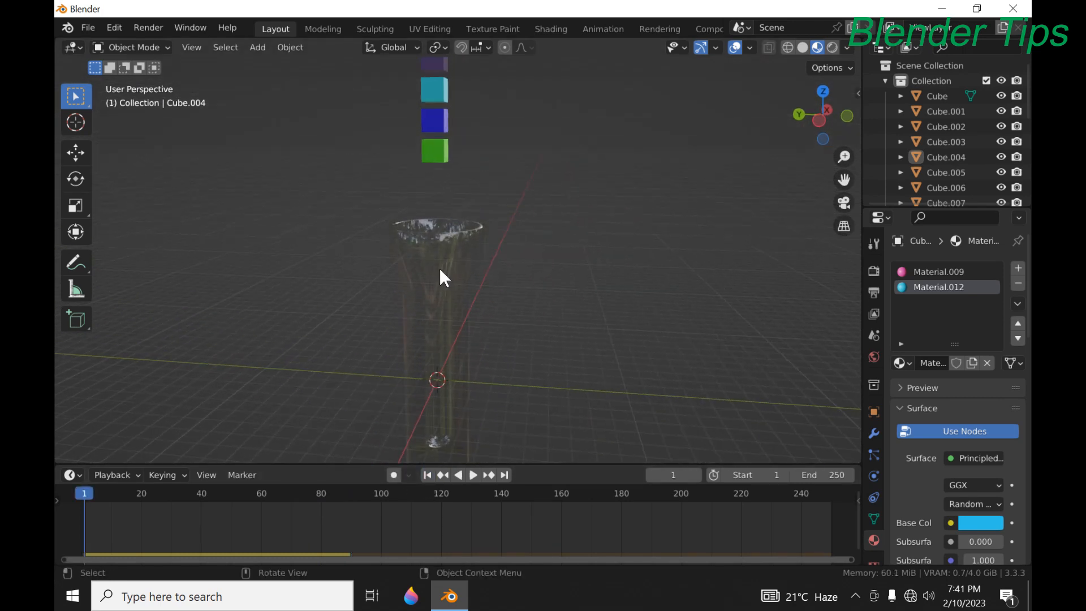
click(444, 277)
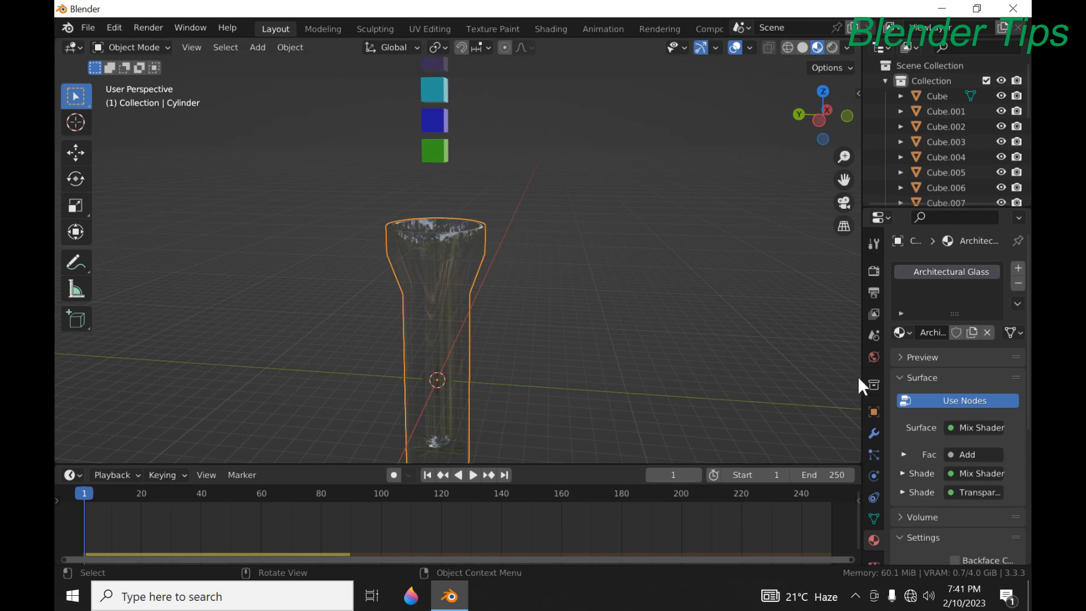
click(872, 477)
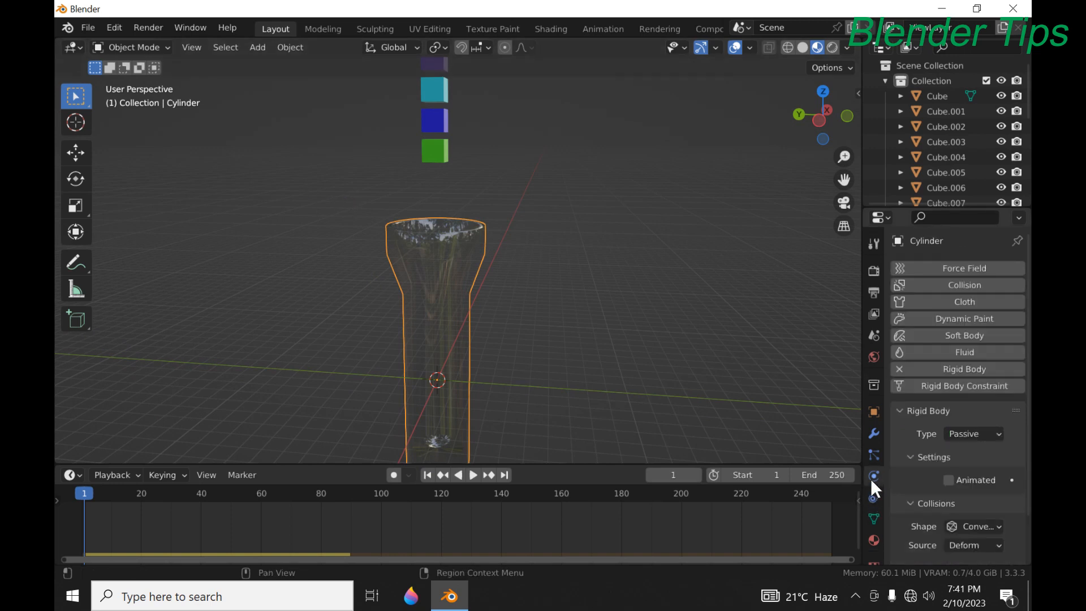
click(997, 527)
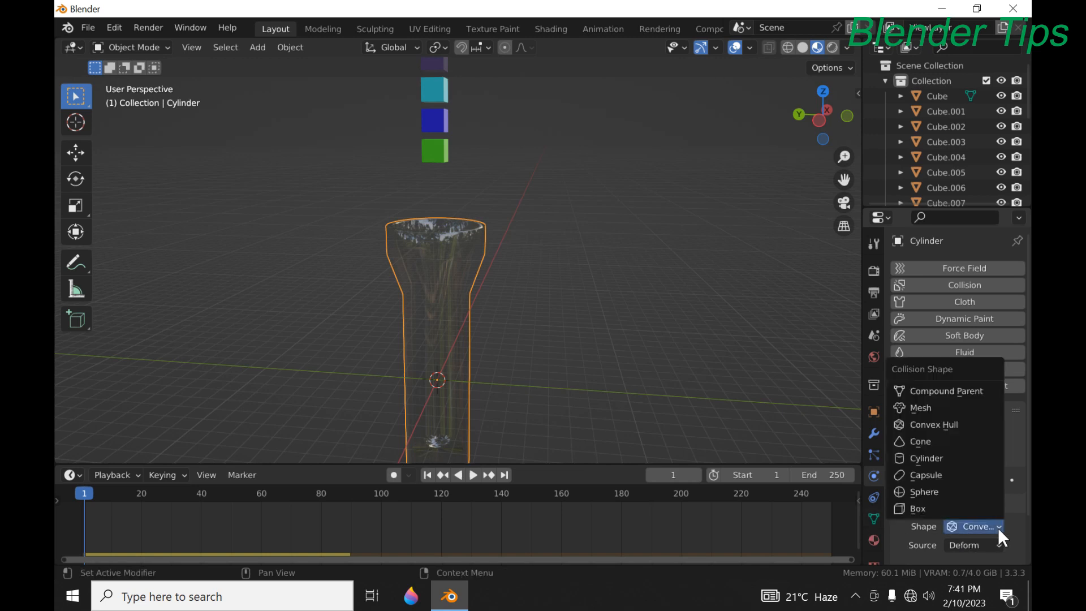
click(948, 408)
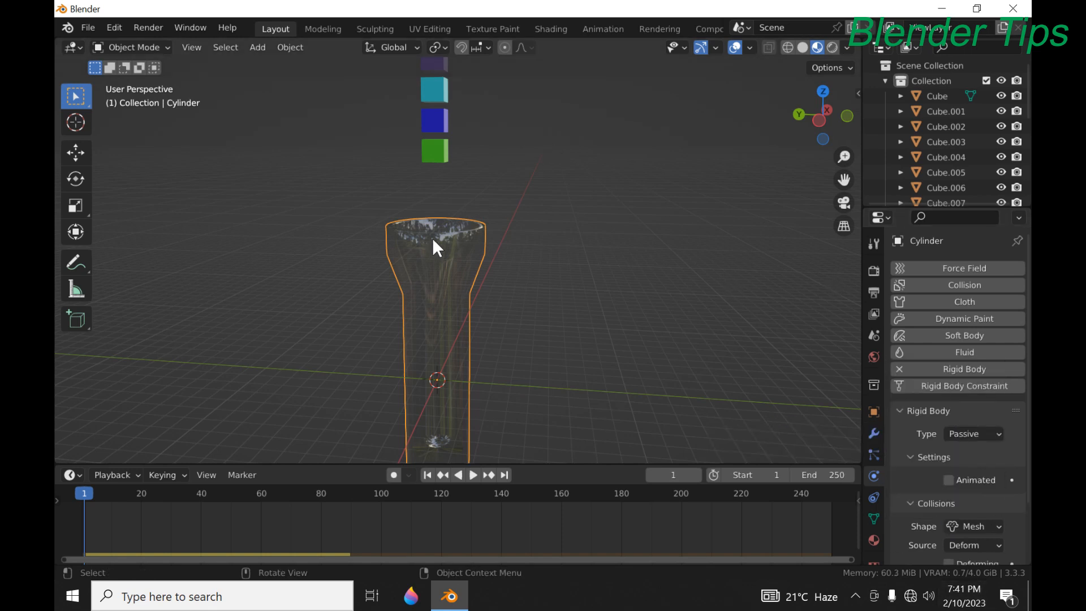
Play the rigid body simulation with the tube's Mesh collision shape, check the cubes falling into it, and return to frame 1
key(space)
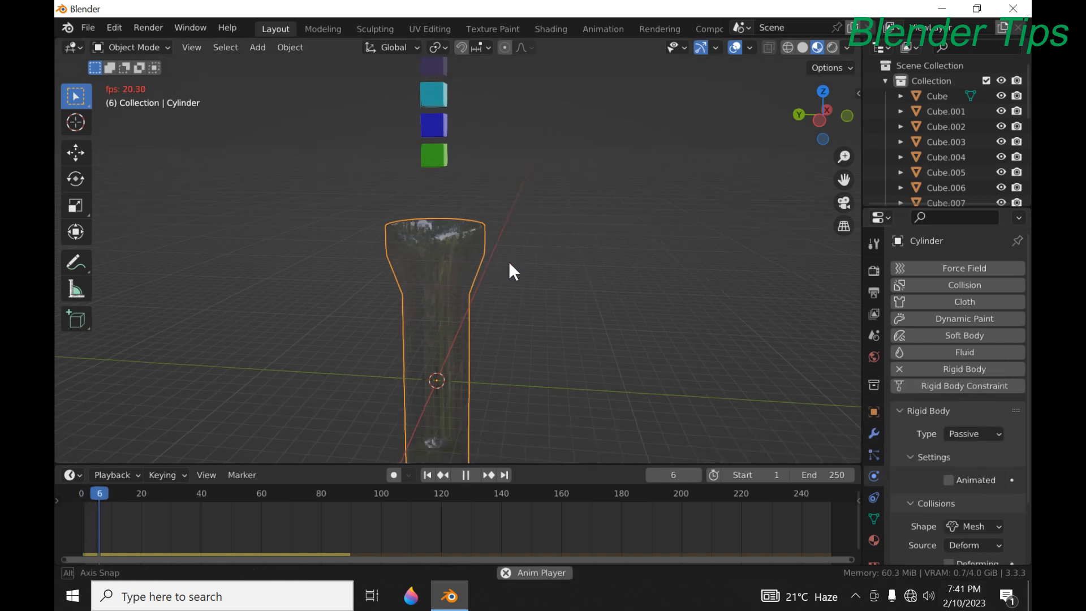
key(ctrl+KP_3)
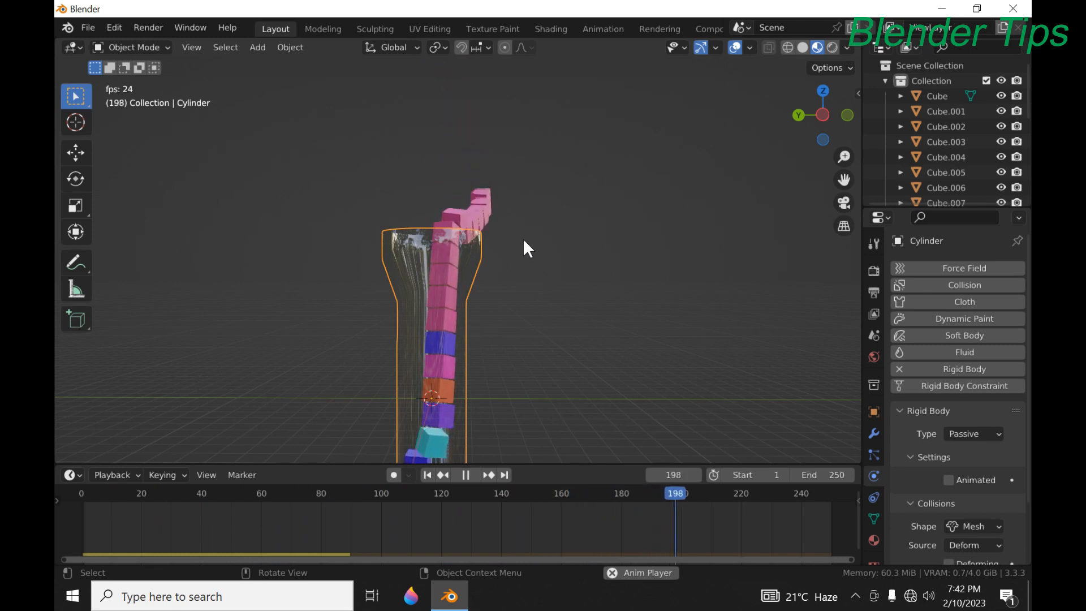
key(space)
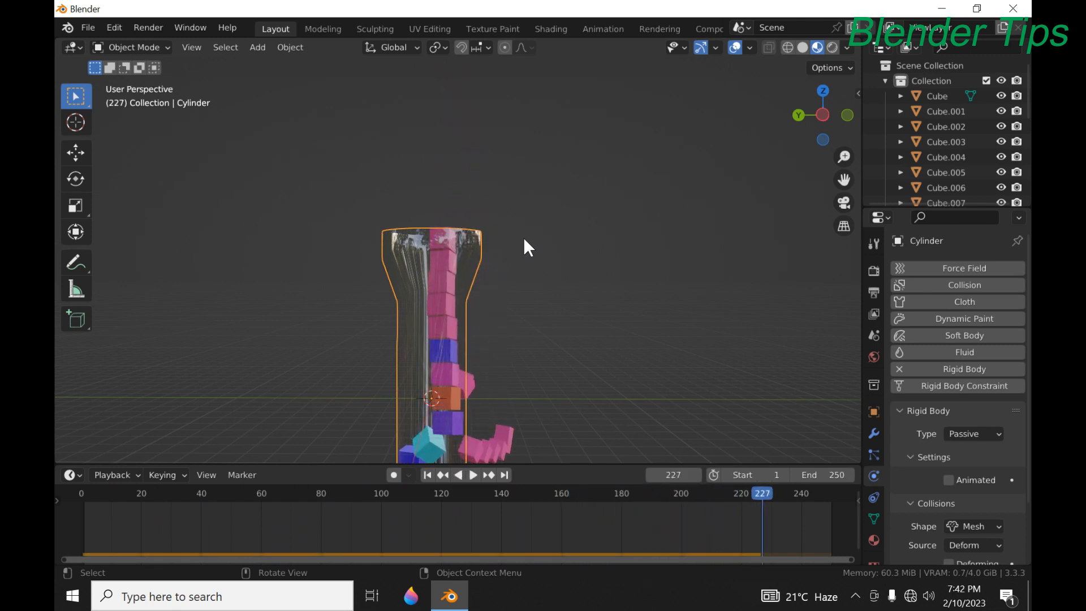
click(458, 475)
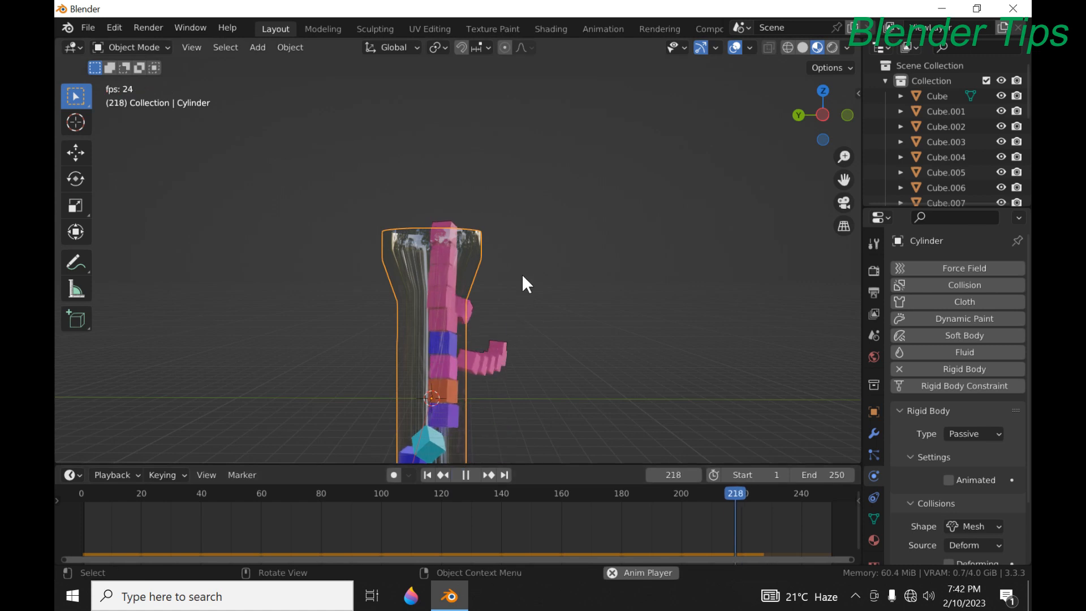
click(430, 474)
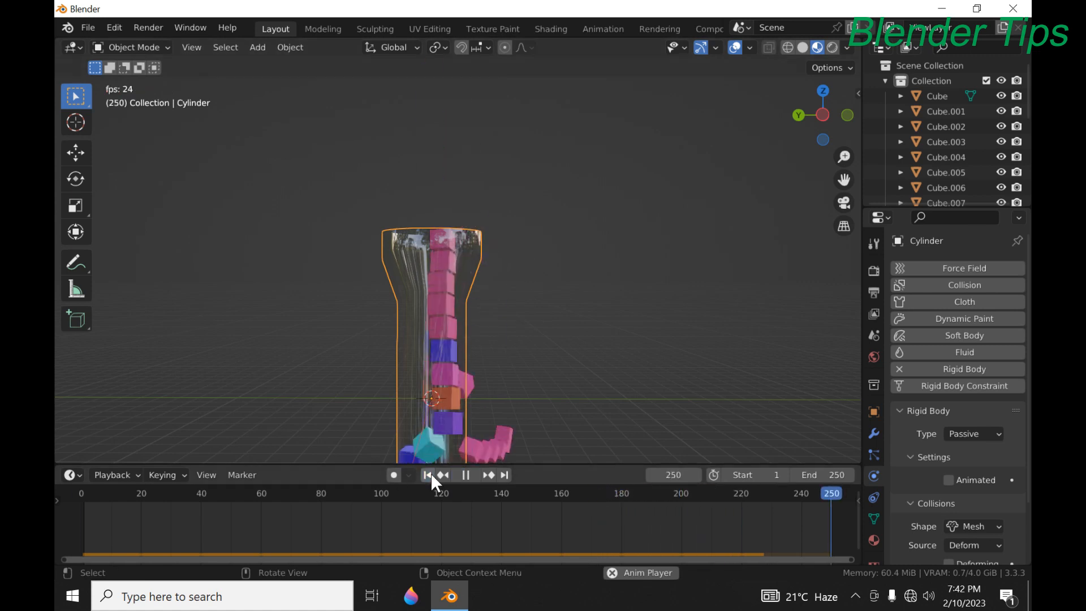
key(space)
click(428, 474)
scroll(549, 222, down, 3)
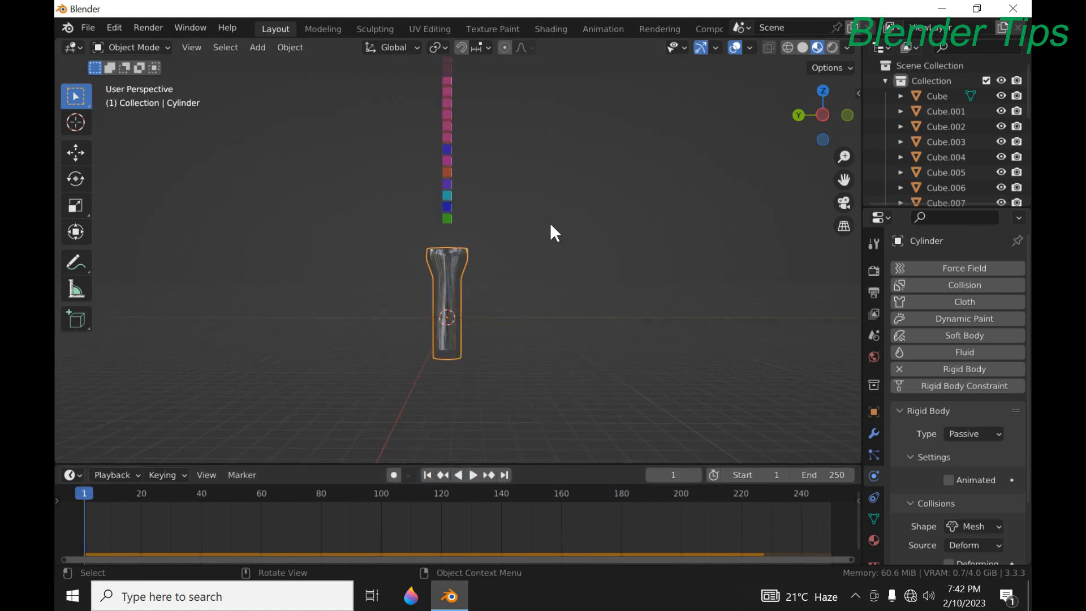
Add a cylinder mesh at the world origin and scale it up uniformly to about the width of the glass tube's flared rim
middle_drag(550, 222, 491, 256)
scroll(491, 255, up, 3)
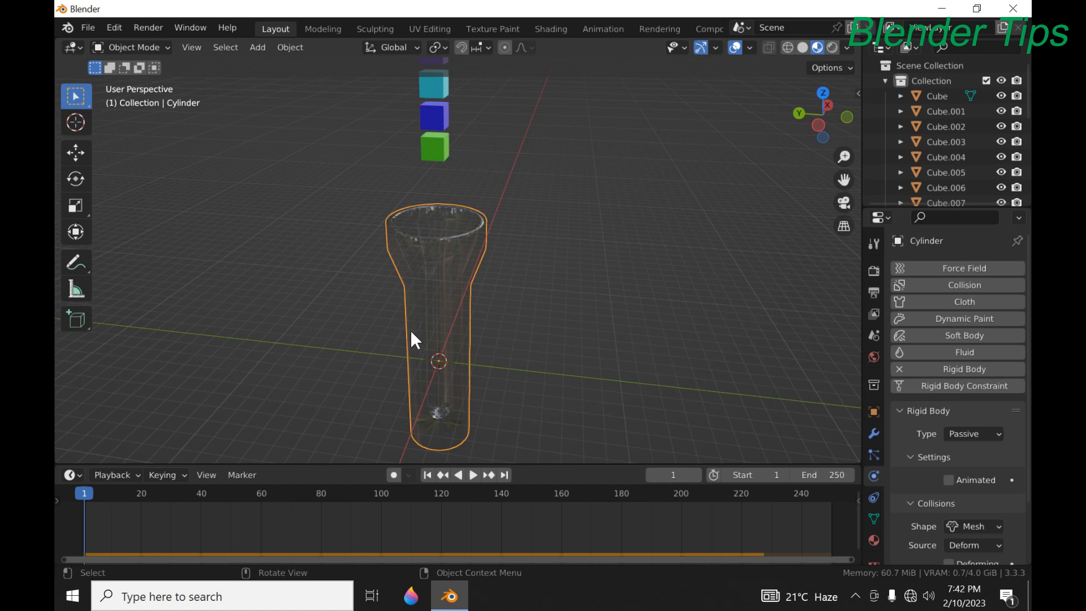
key(shift+a)
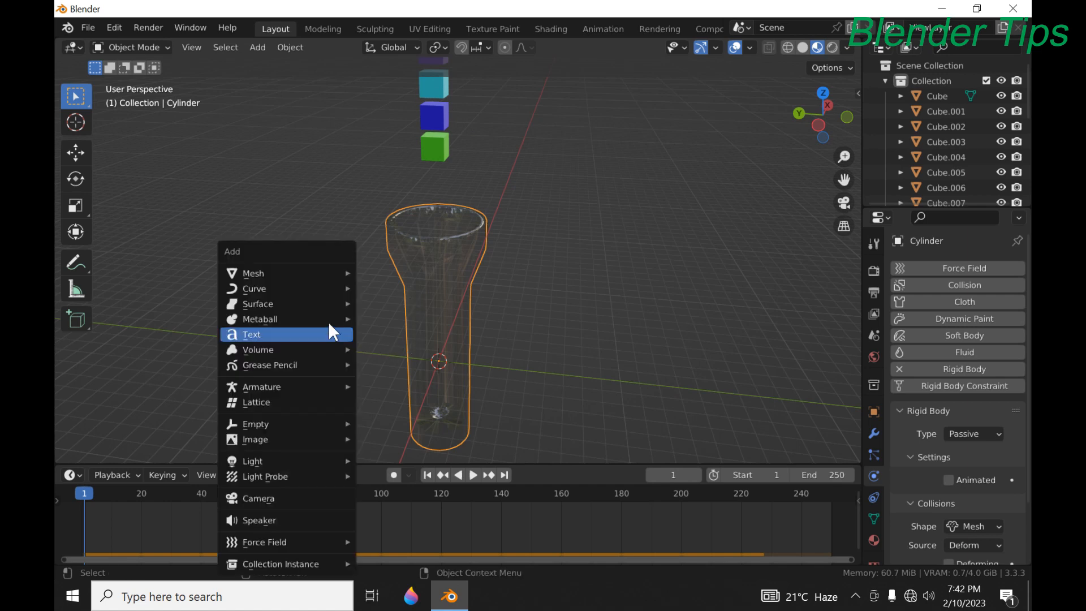
mouse_move(324, 273)
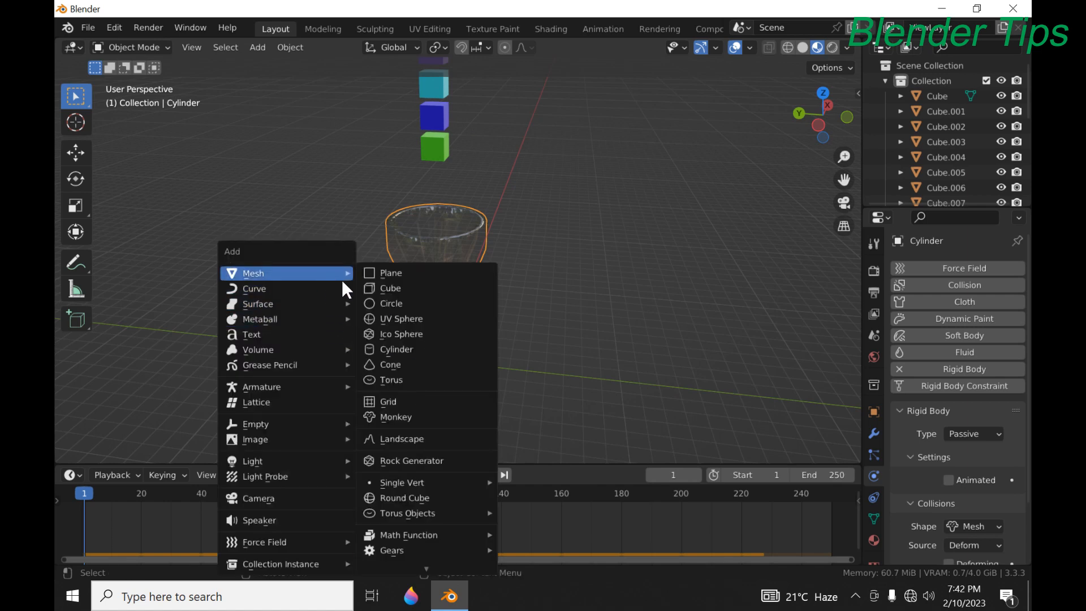
click(432, 354)
middle_drag(472, 344, 505, 329)
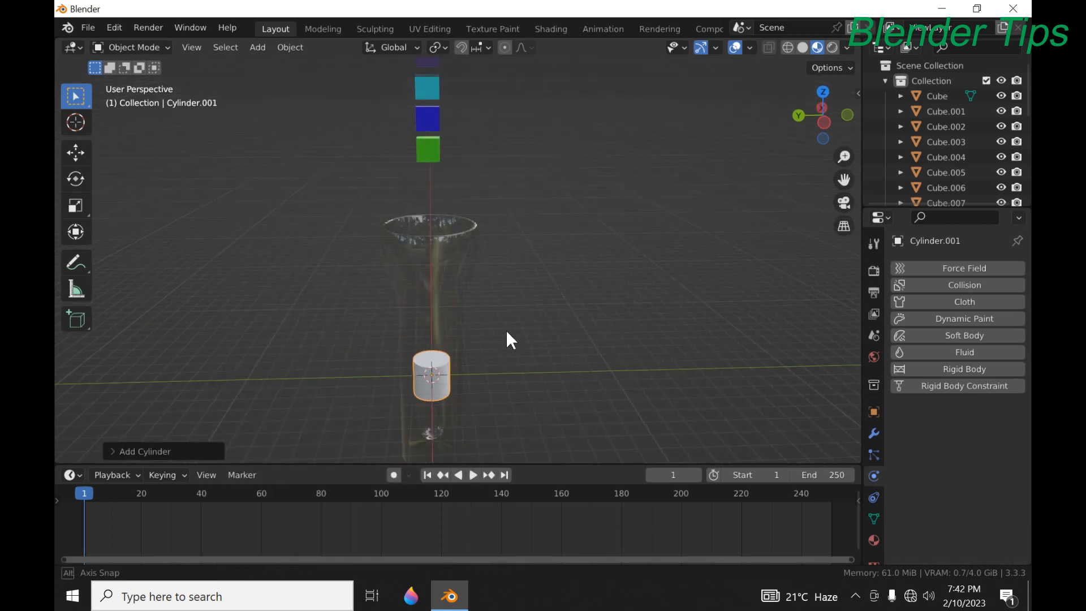
key(KP_1)
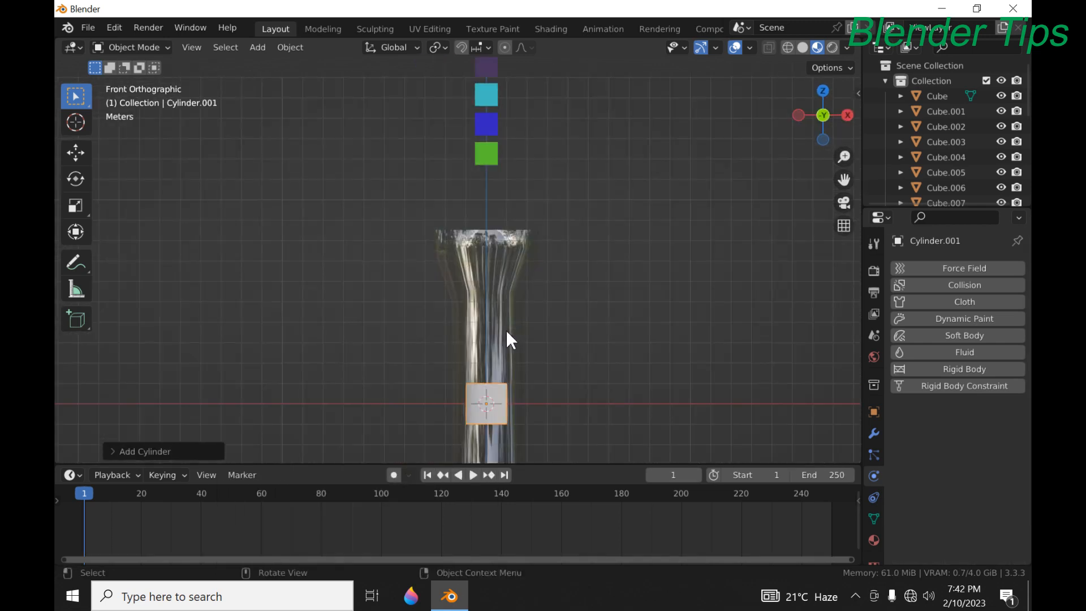
key(s)
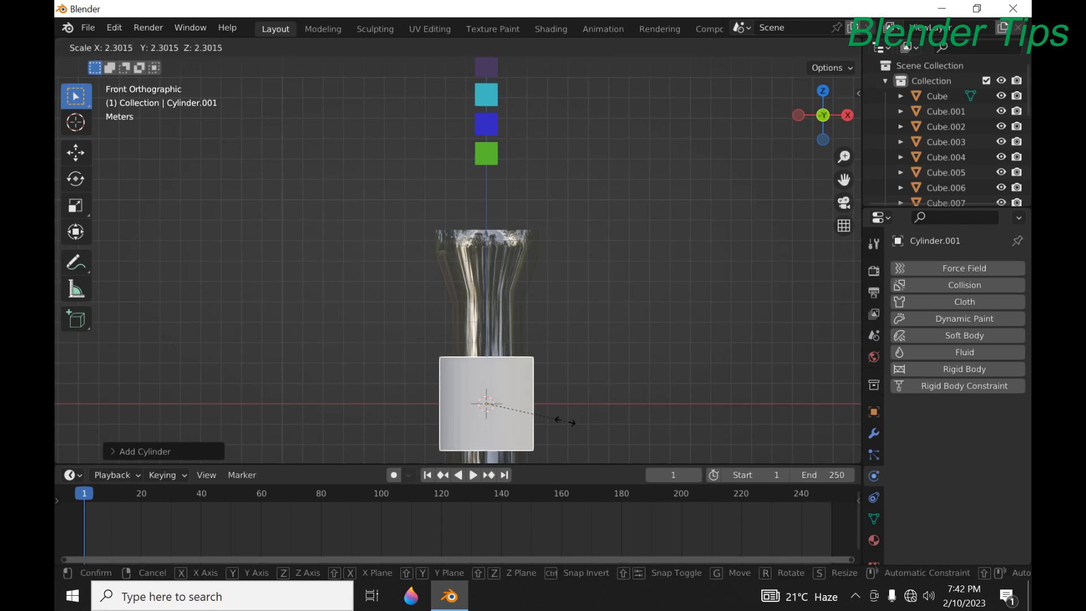
click(562, 423)
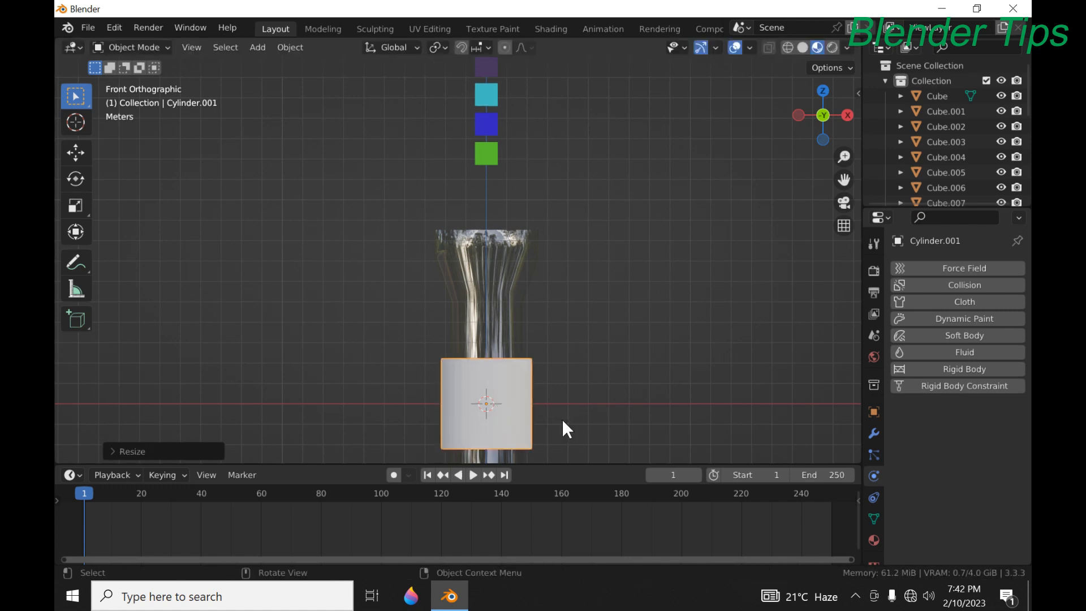
Stretch the new cylinder along the global Z axis by a factor of about 2.4
key(s)
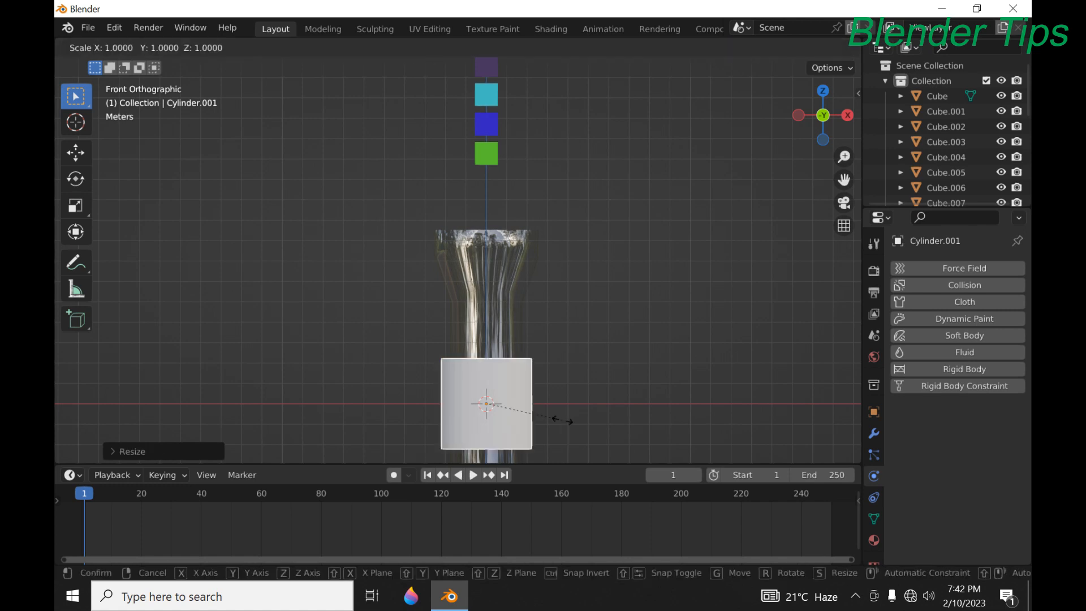
key(z)
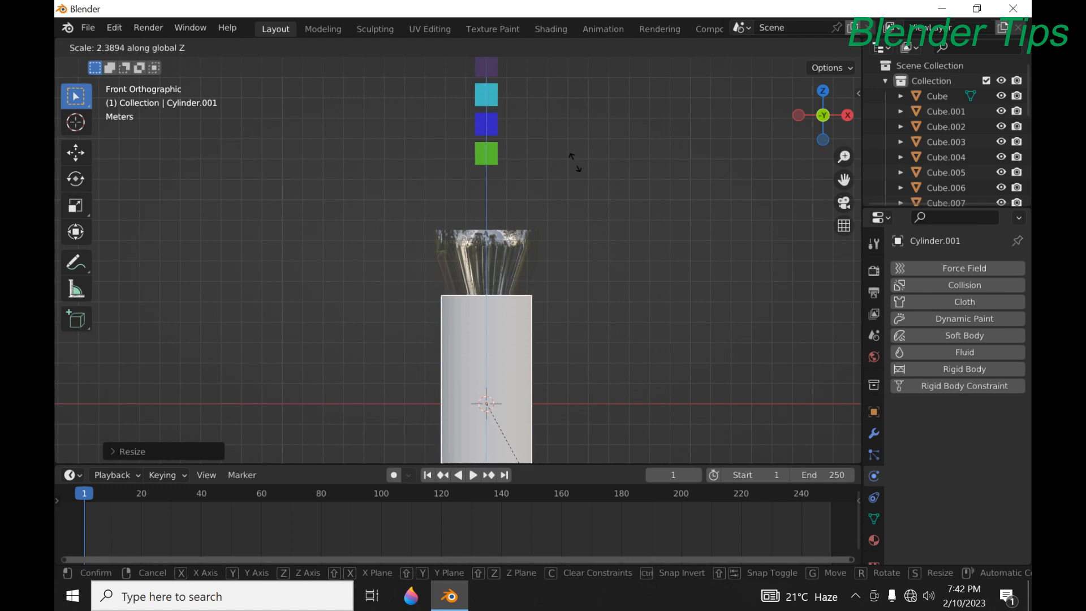
click(576, 163)
scroll(574, 297, down, 2)
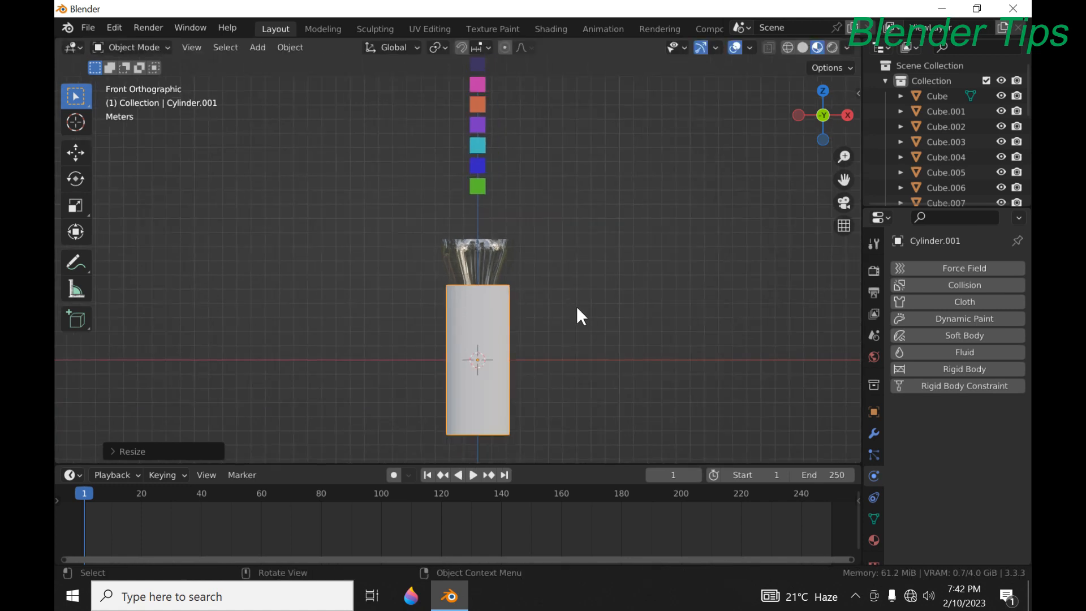
Raise the new cylinder along Z to surround the tube's flared top and the lowest cubes, and enlarge it by about 1.2
key(g)
key(z)
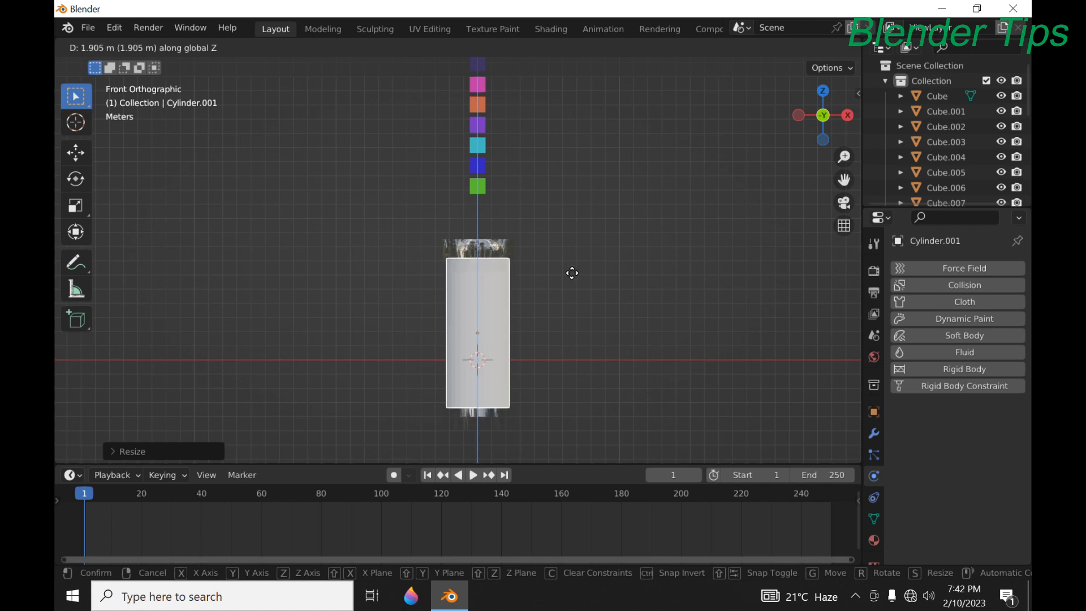
click(554, 148)
key(s)
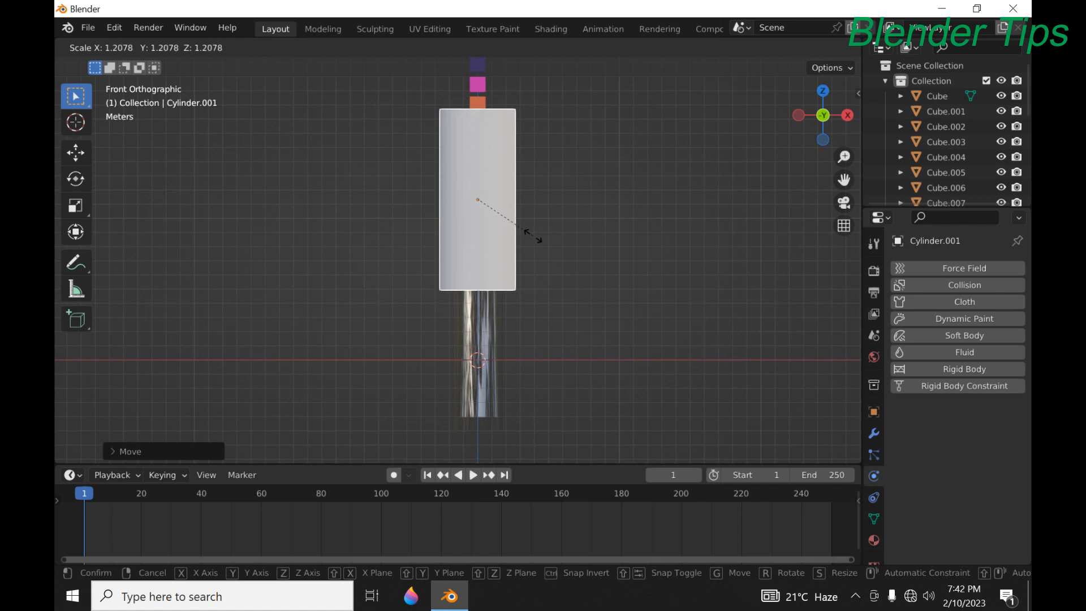
click(534, 236)
scroll(542, 182, down, 2)
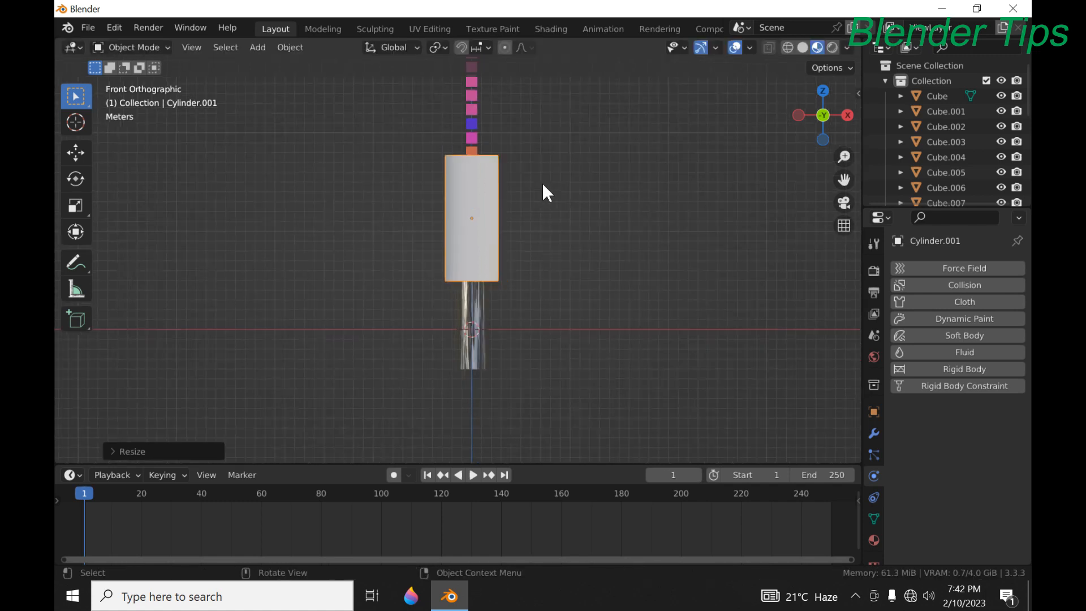
Give the new cylinder rigid body physics and set its type to Passive
click(978, 367)
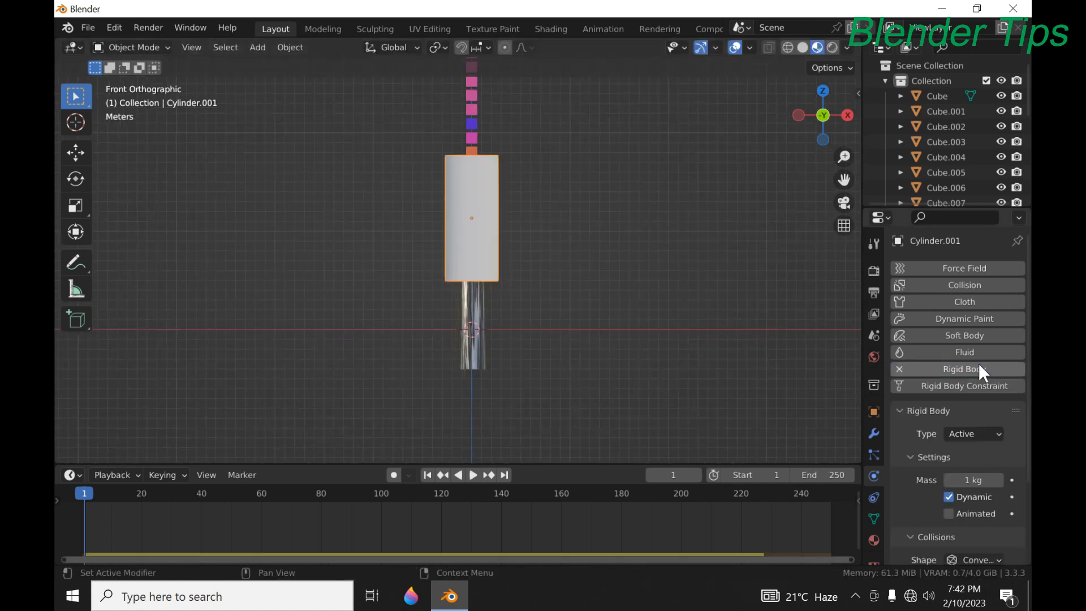
click(975, 434)
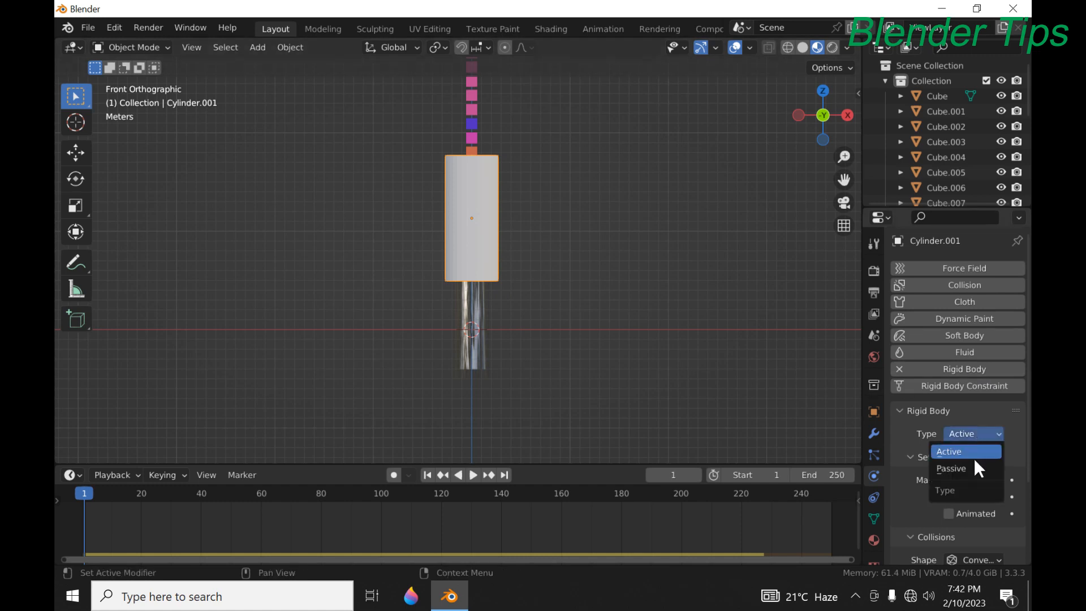
click(972, 465)
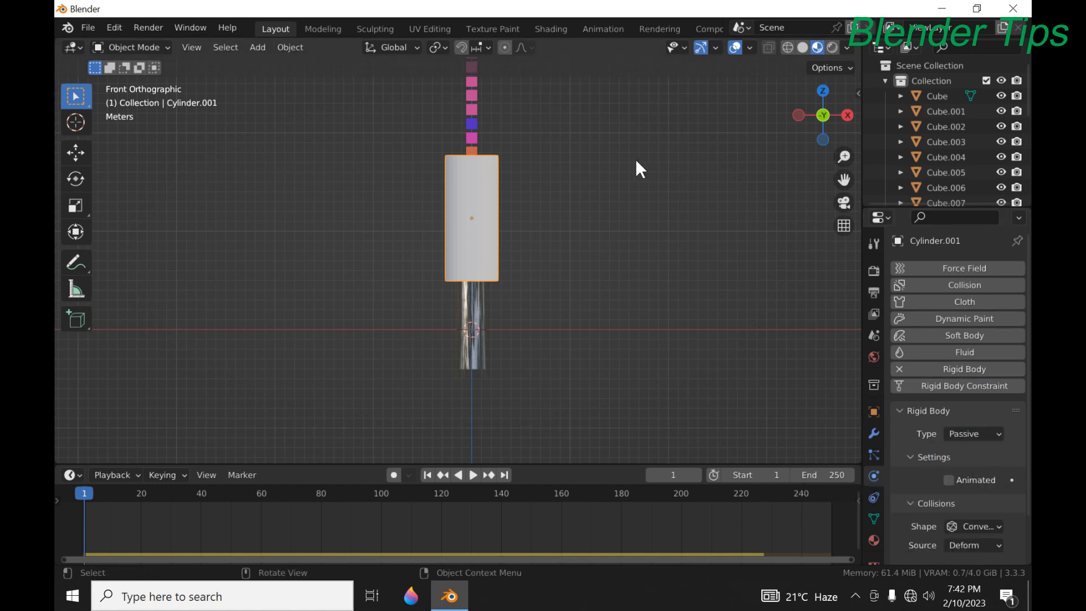
Delete the top cap face of the new cylinder in Edit Mode
middle_drag(613, 192, 575, 247)
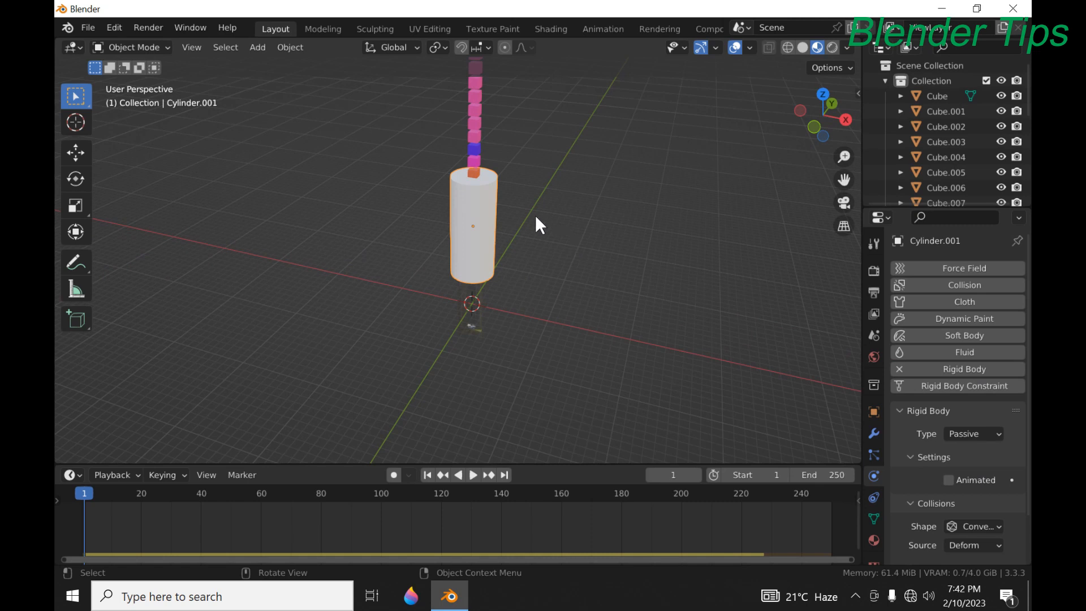
scroll(535, 215, up, 3)
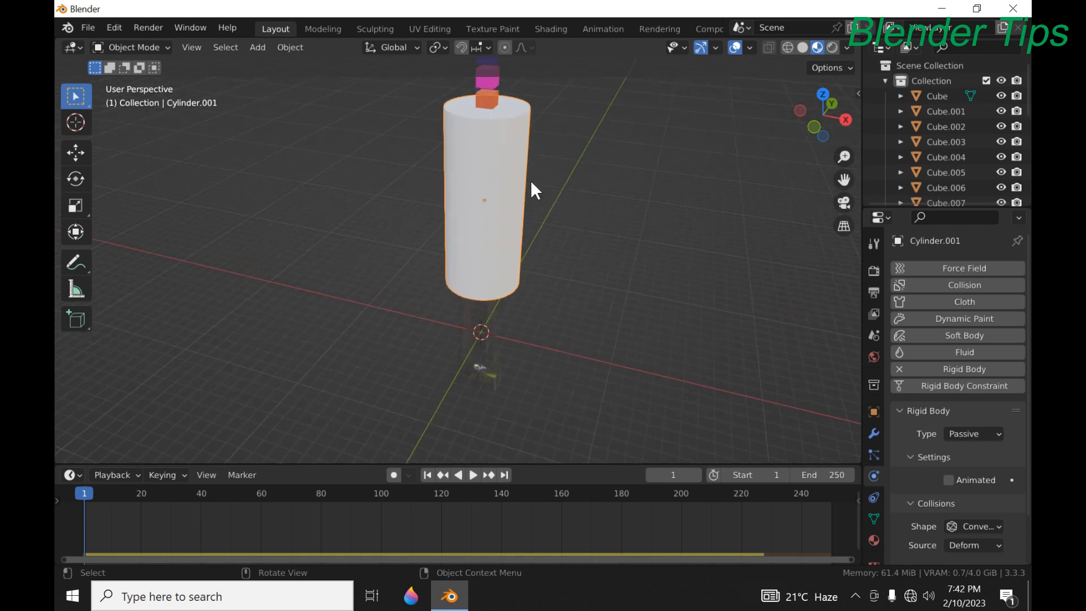
key(Tab)
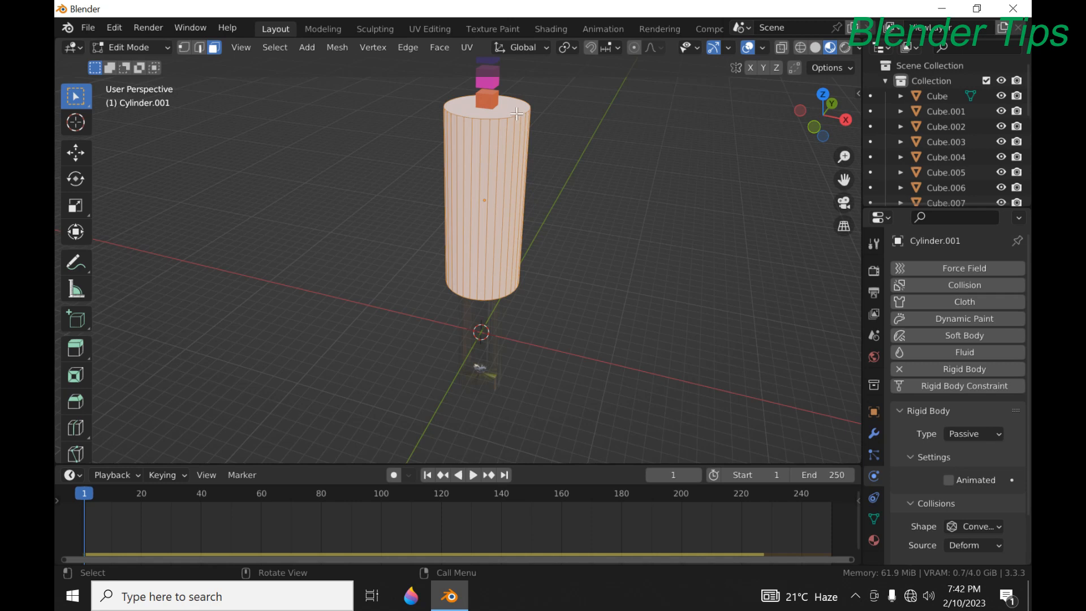
key(alt+a)
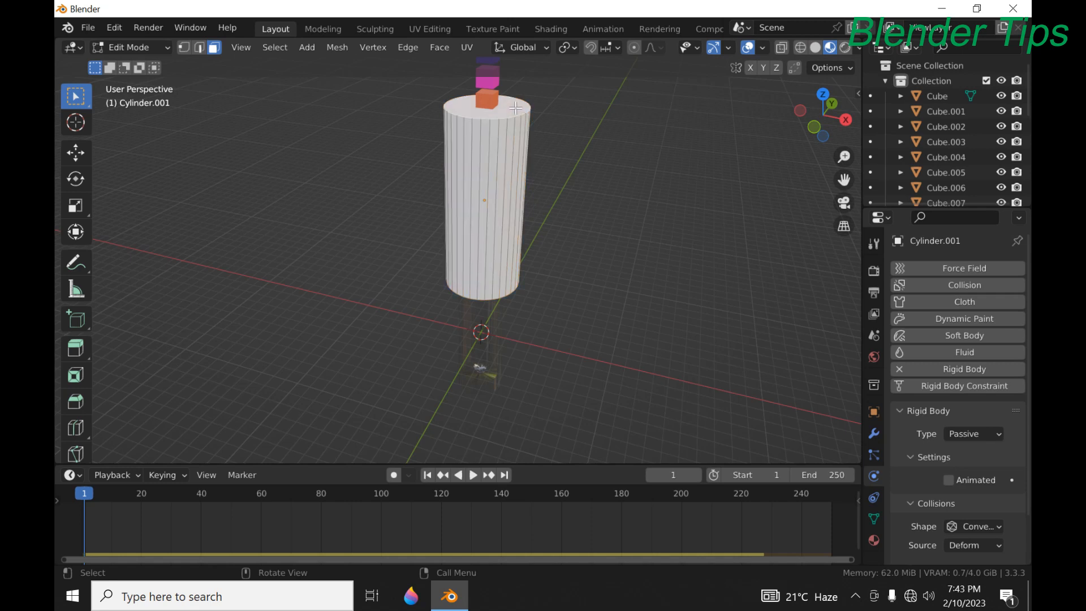
key(x)
click(515, 108)
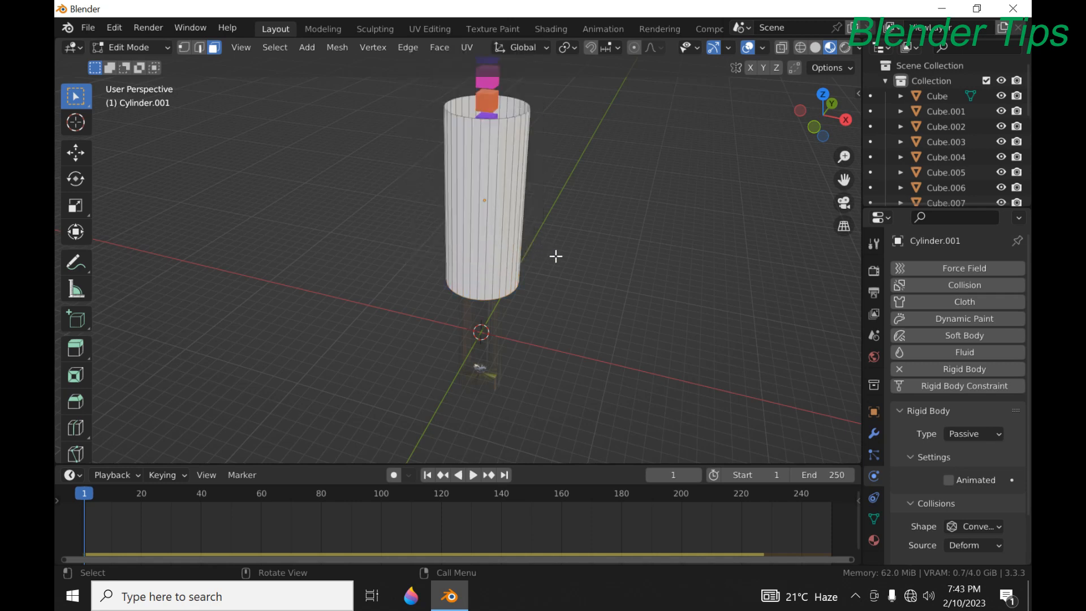
Delete the bottom cap face of the new cylinder, leaving an open sleeve, and return to Object Mode
middle_drag(555, 255, 567, 97)
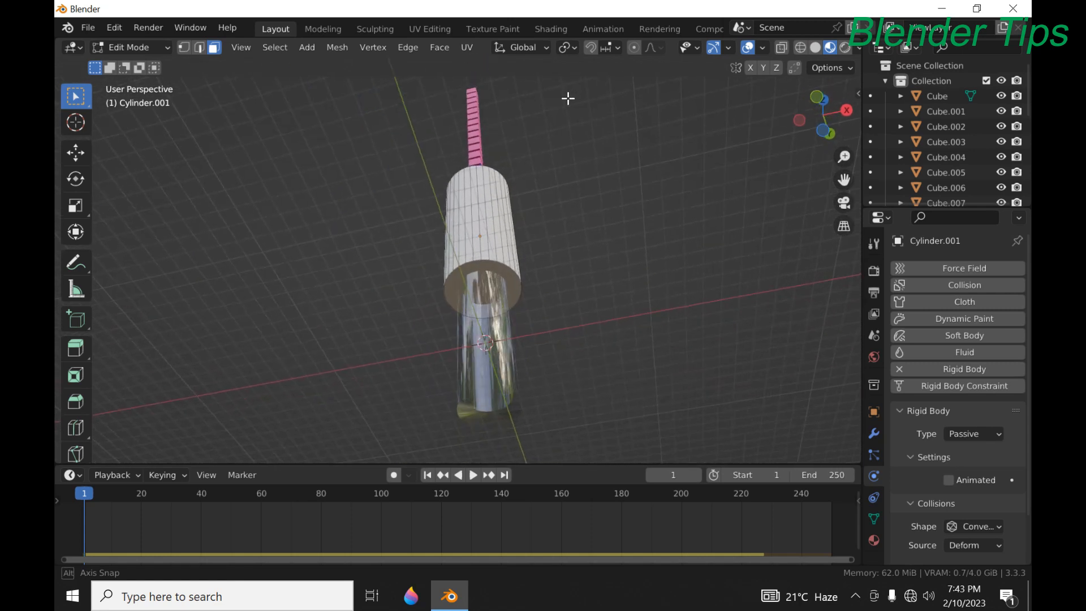
click(495, 266)
key(x)
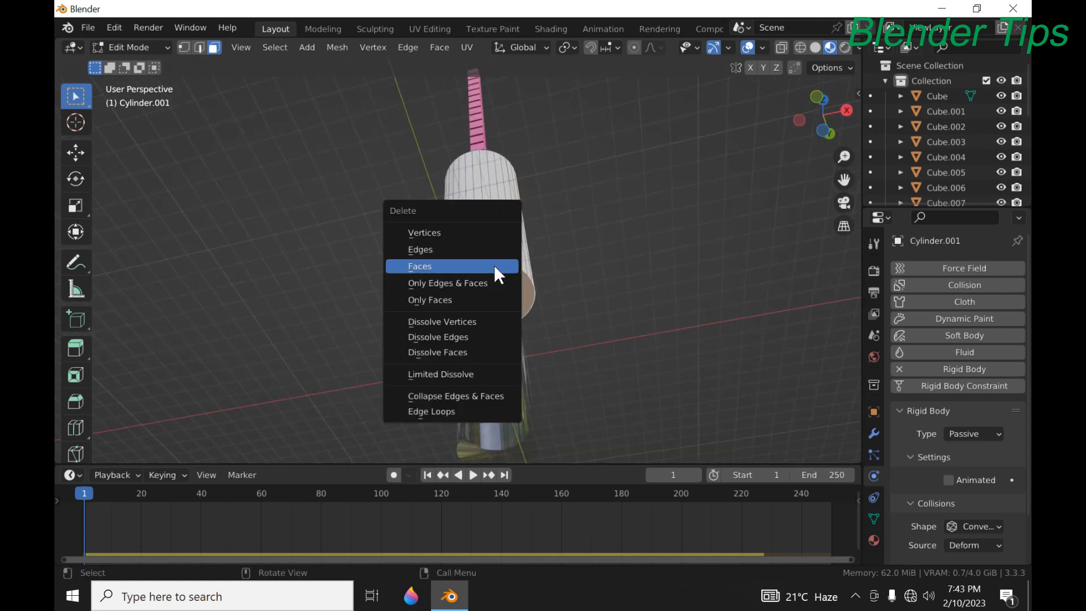
click(493, 266)
key(Tab)
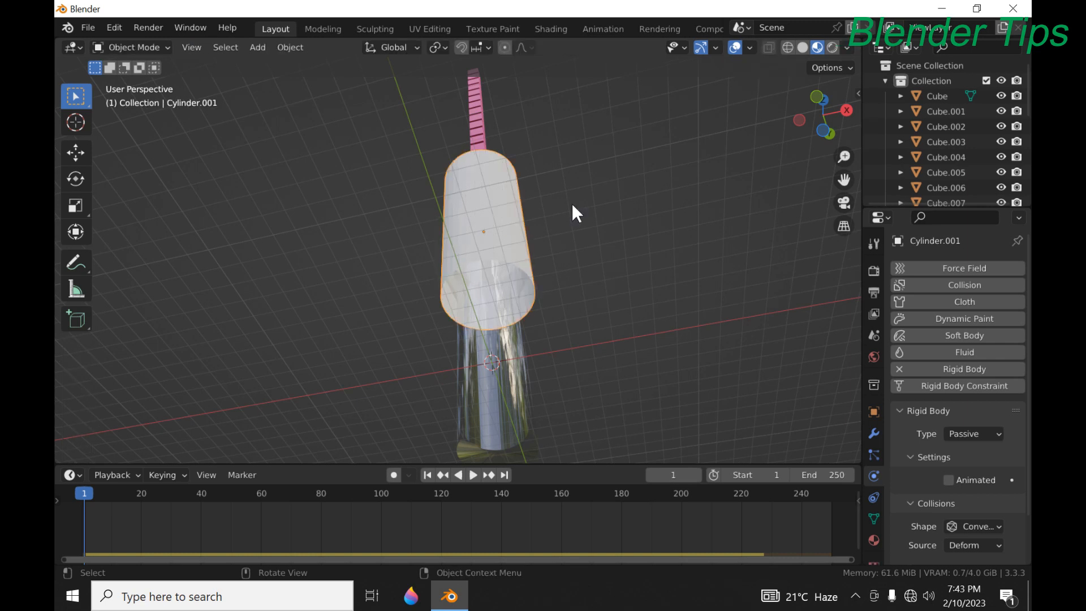
Hide the open sleeve Cylinder.001 in the viewport
middle_drag(571, 202, 572, 307)
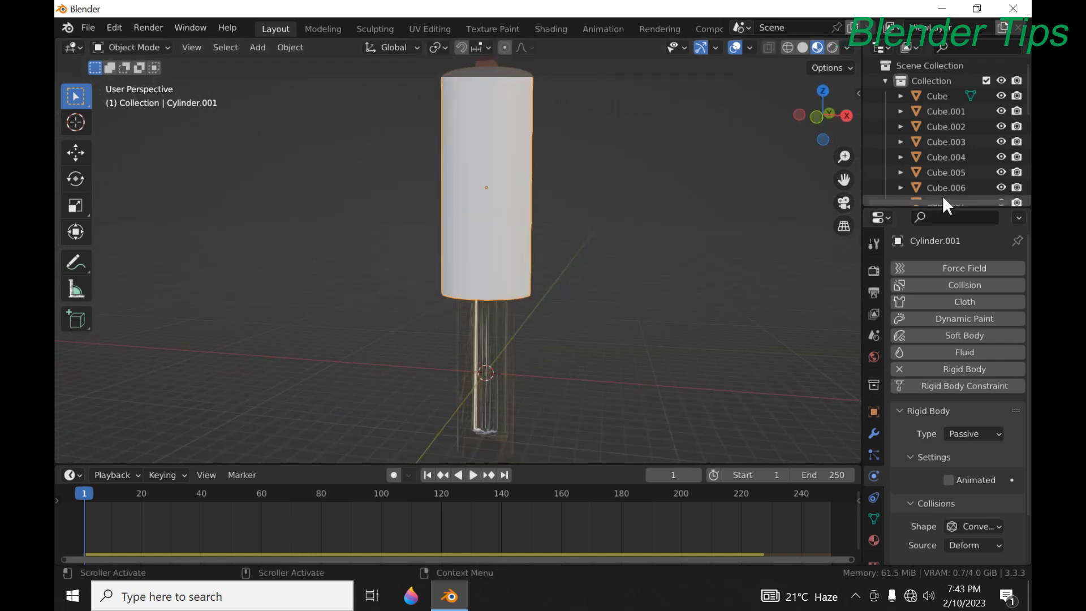
scroll(943, 195, down, 10)
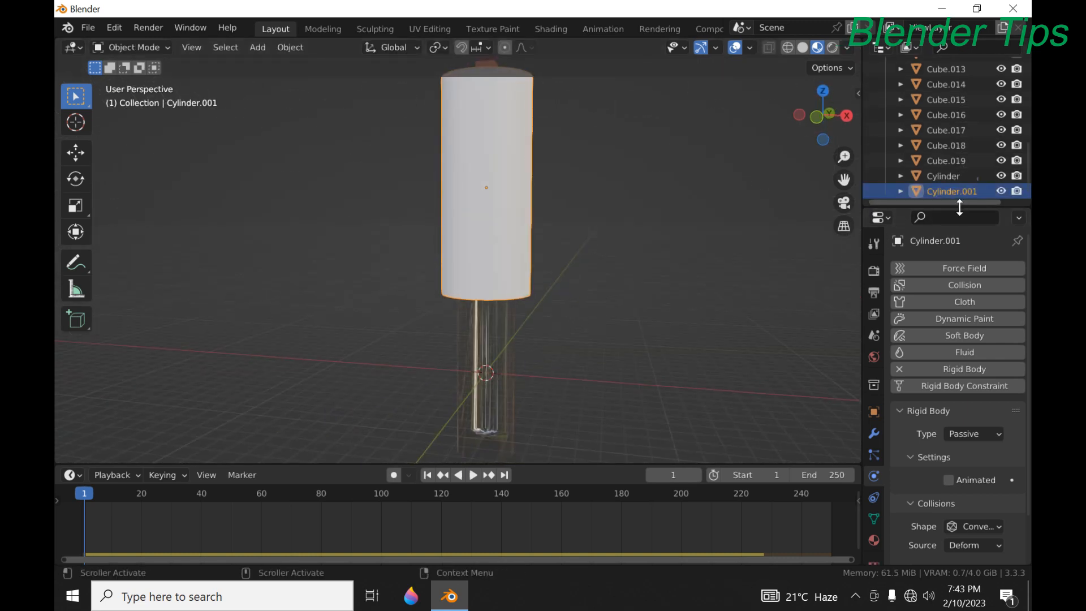
click(1001, 191)
Play the simulation with the hidden sleeve as a passive body and stop it at frame 126
middle_drag(679, 183, 586, 239)
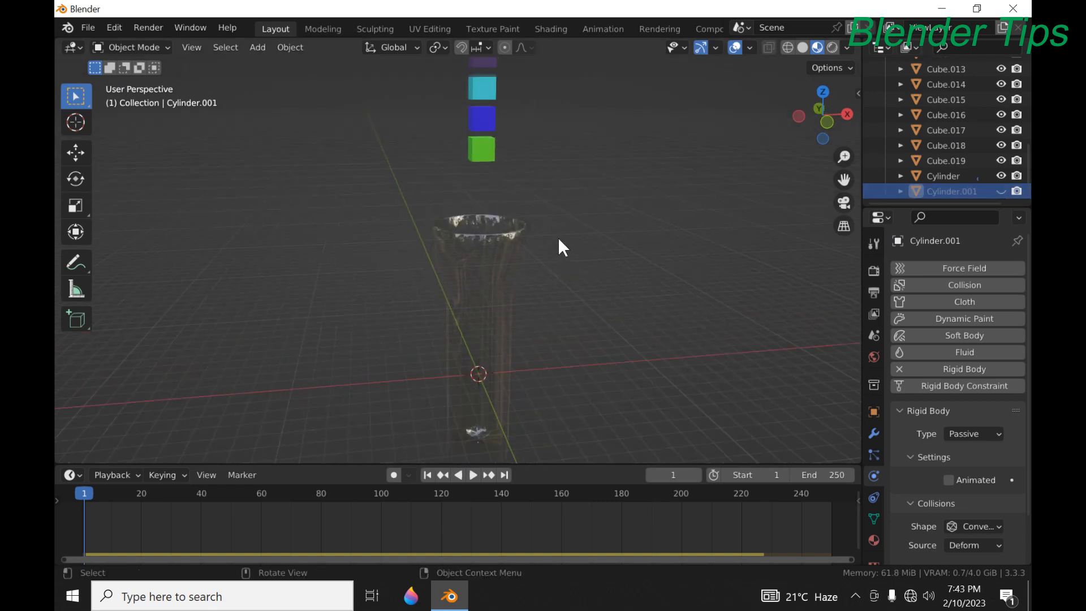
key(space)
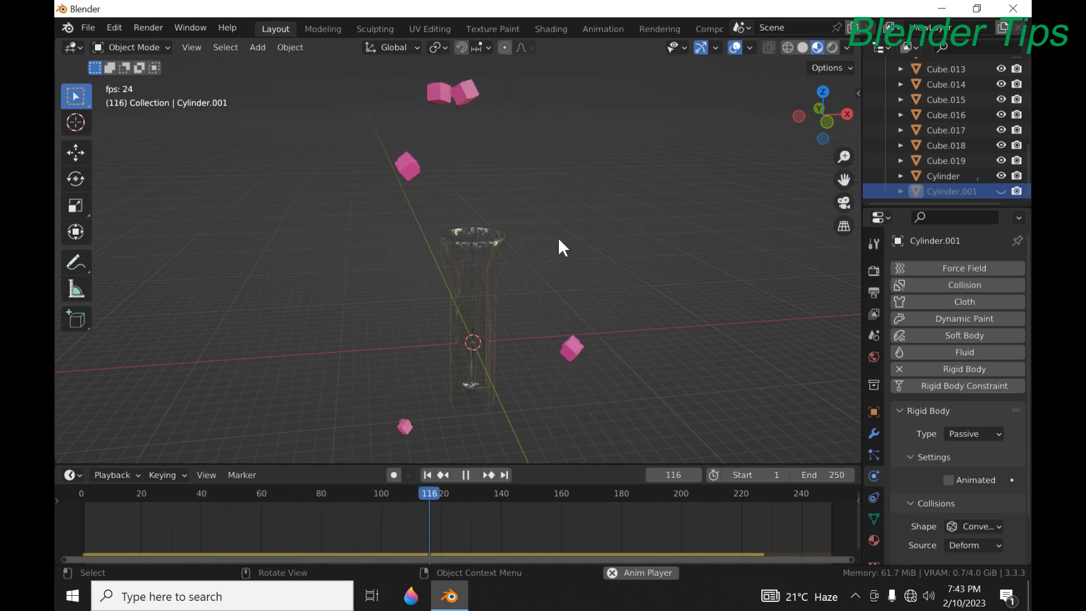
key(space)
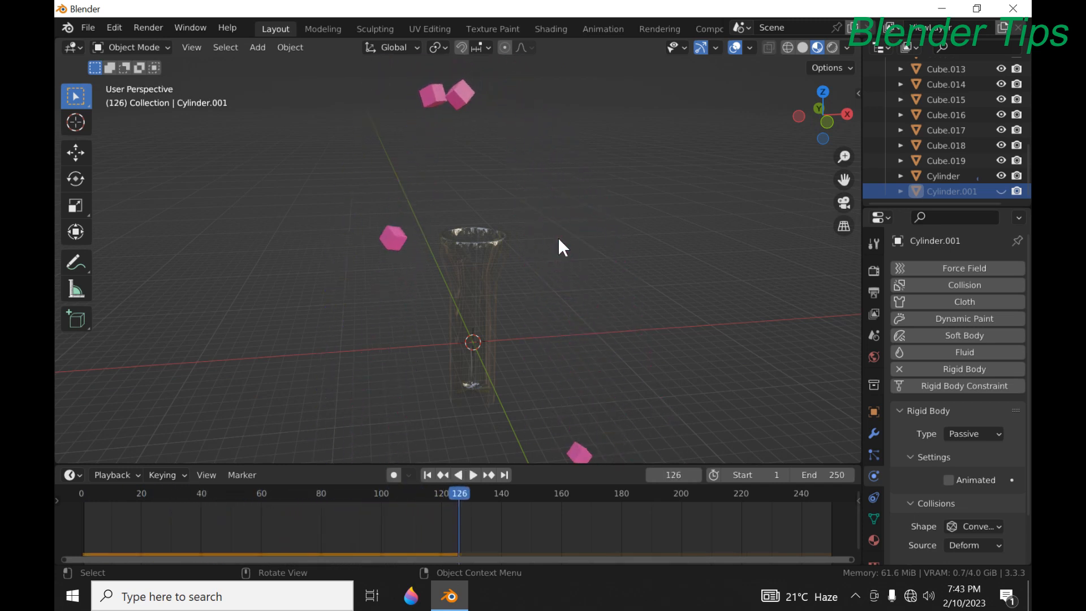
Return the timeline to frame 1 and show the hidden sleeve Cylinder.001 in the viewport again
click(428, 475)
middle_drag(490, 231, 534, 217)
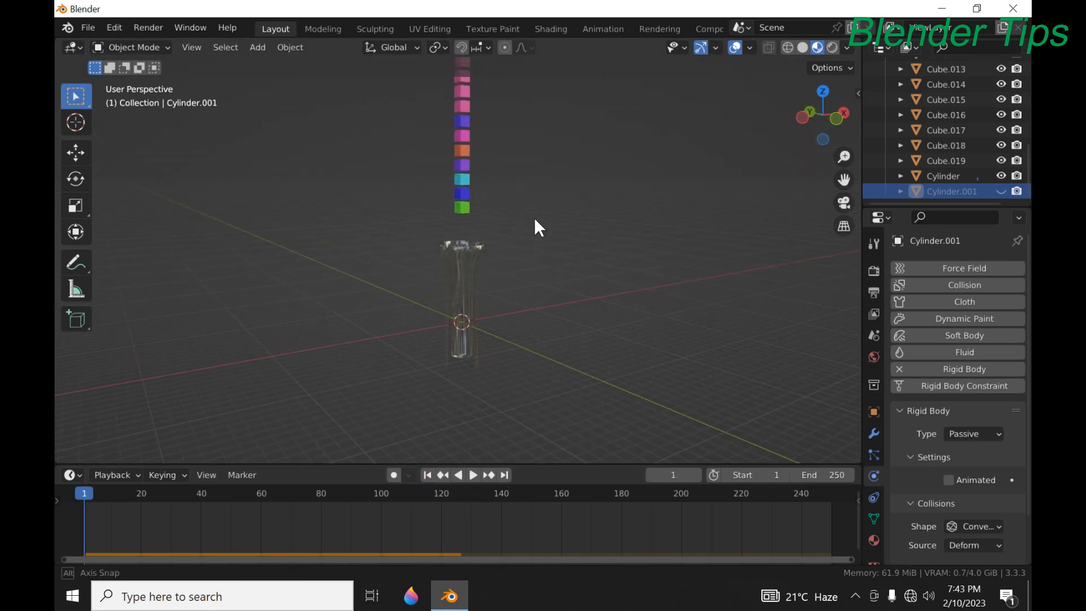
click(1001, 191)
scroll(554, 174, up, 2)
scroll(554, 174, down, 3)
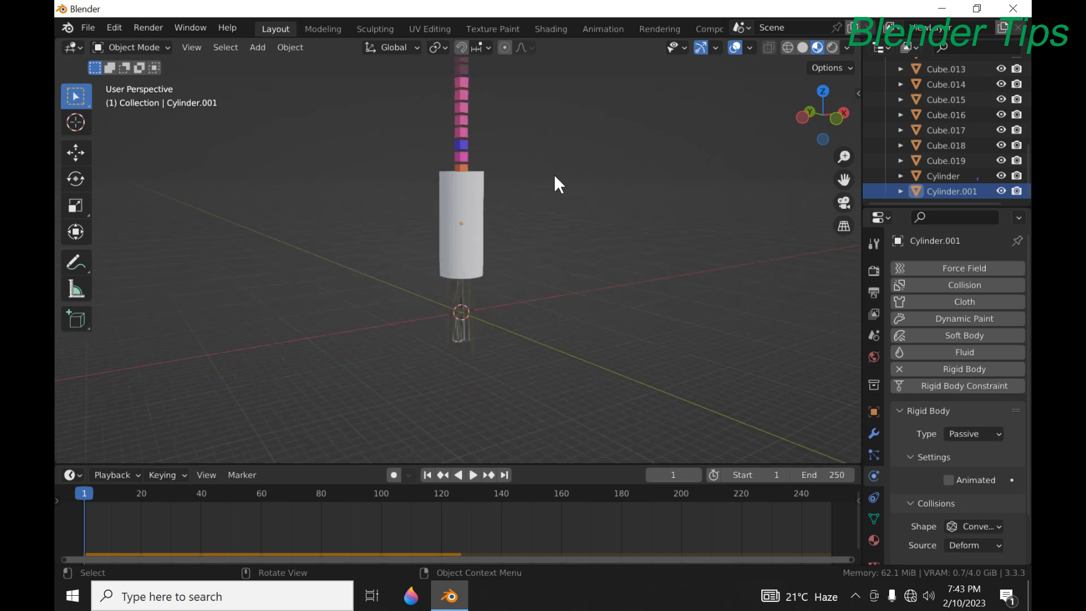
Select the open sleeve and set its rigid body collision shape to Mesh
middle_drag(554, 174, 485, 234)
scroll(540, 208, up, 3)
scroll(539, 209, down, 3)
click(478, 237)
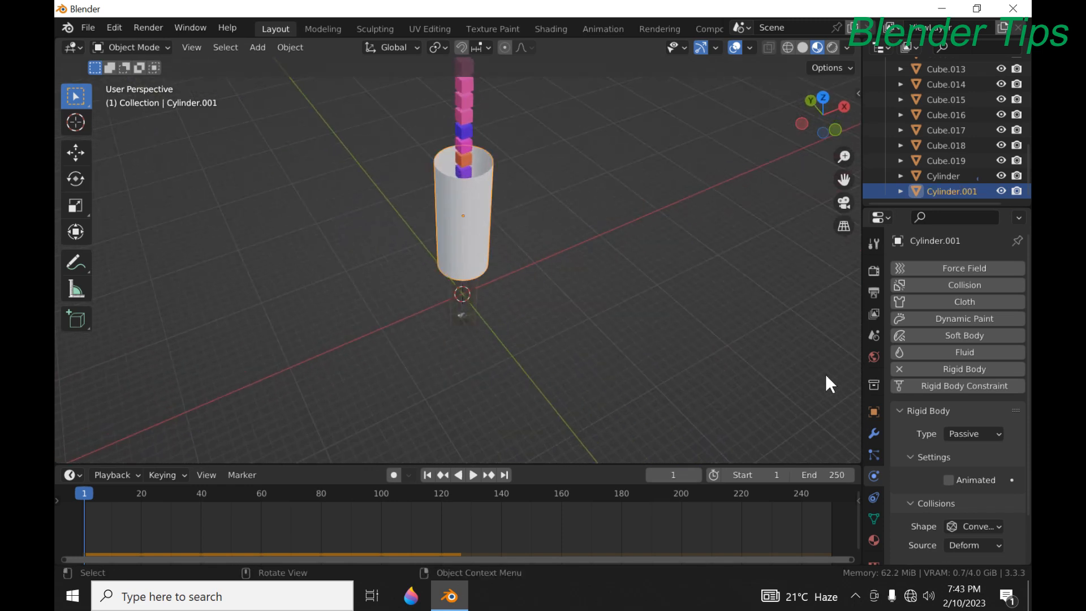
scroll(978, 487, down, 1)
click(983, 505)
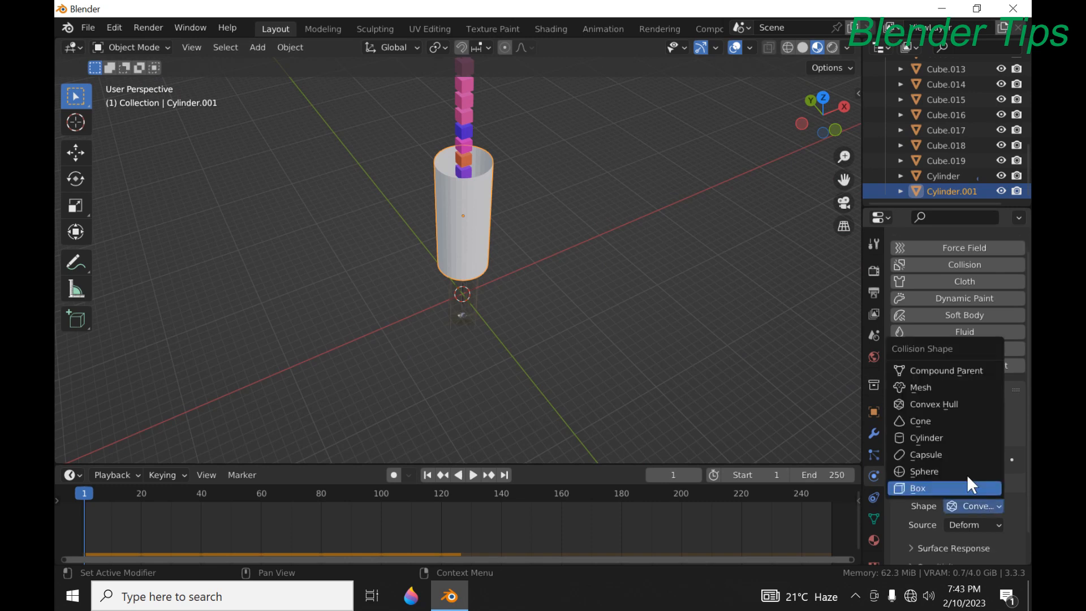
click(920, 388)
Play the simulation with the sleeve's Mesh collision shape, stop it and return to frame 1
middle_drag(445, 320, 493, 280)
key(space)
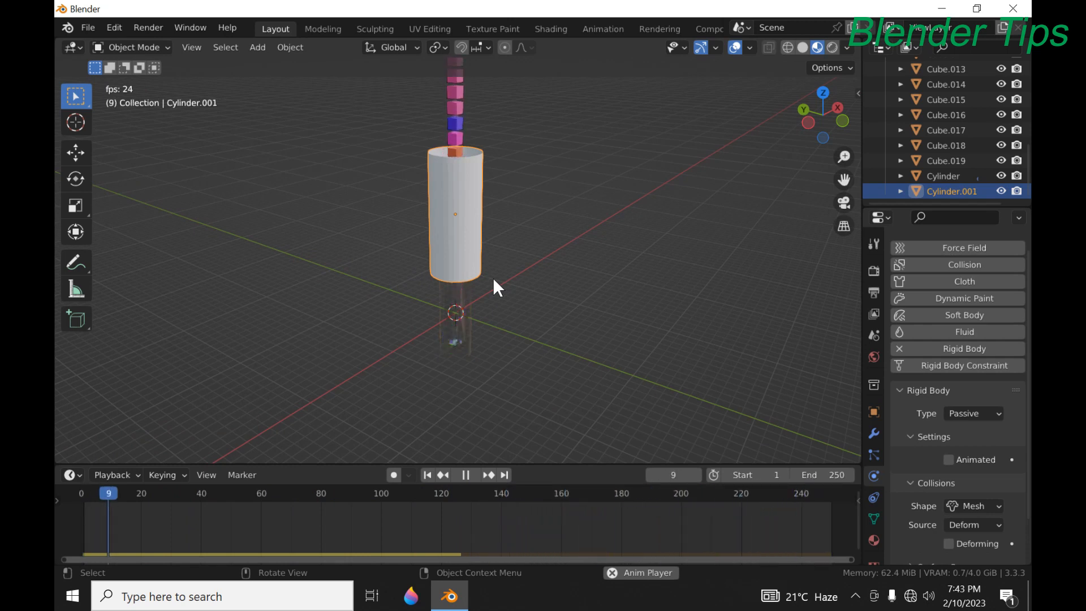
key(space)
click(425, 476)
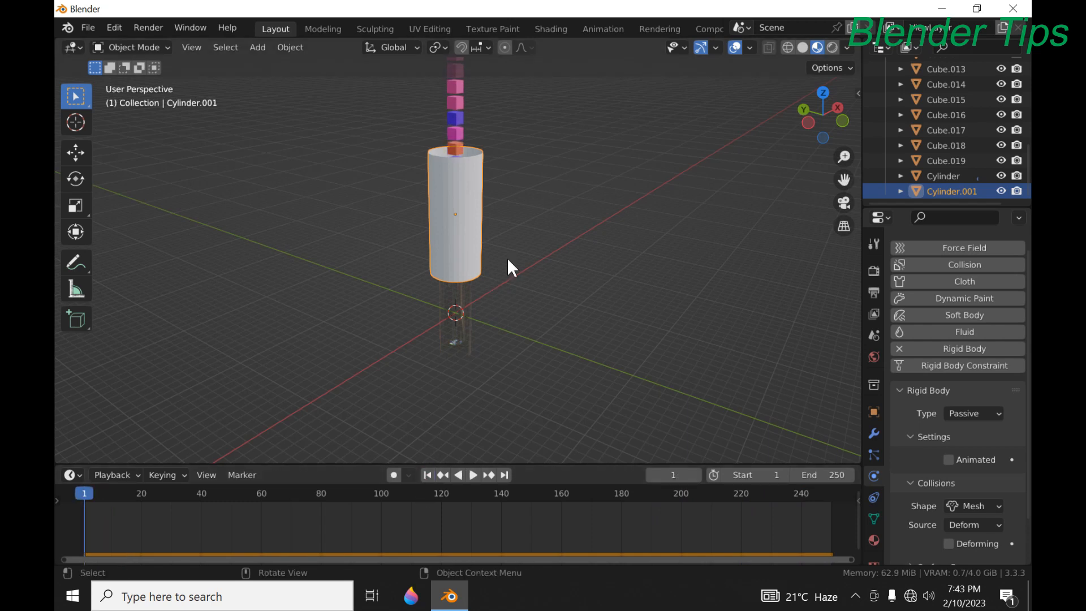
middle_drag(507, 256, 541, 237)
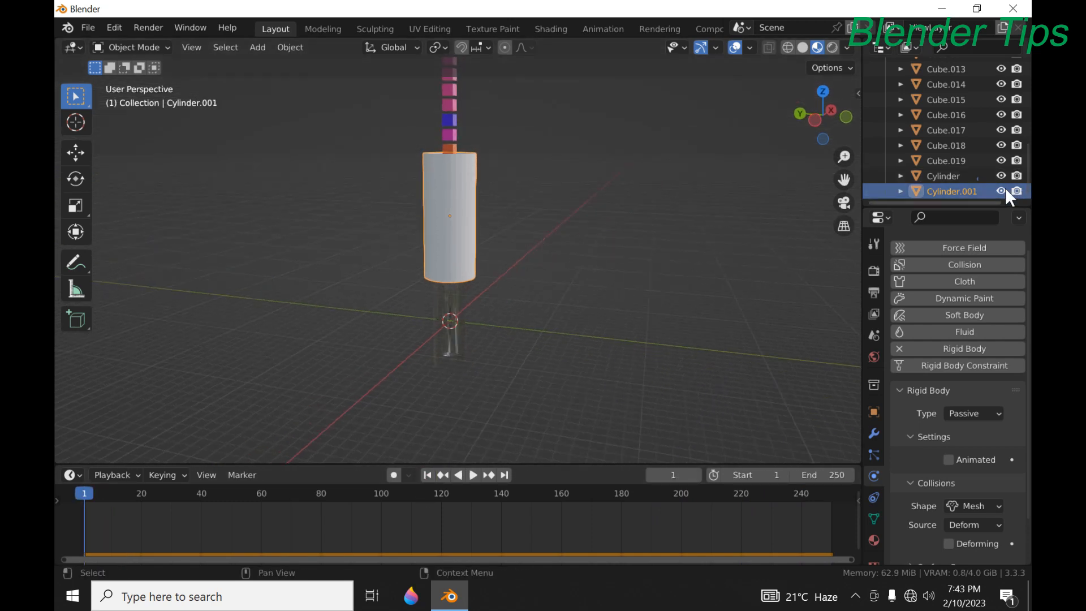
Scale up the flared glass tube uniformly so that it becomes slightly wider than the sleeve at the rim
click(451, 346)
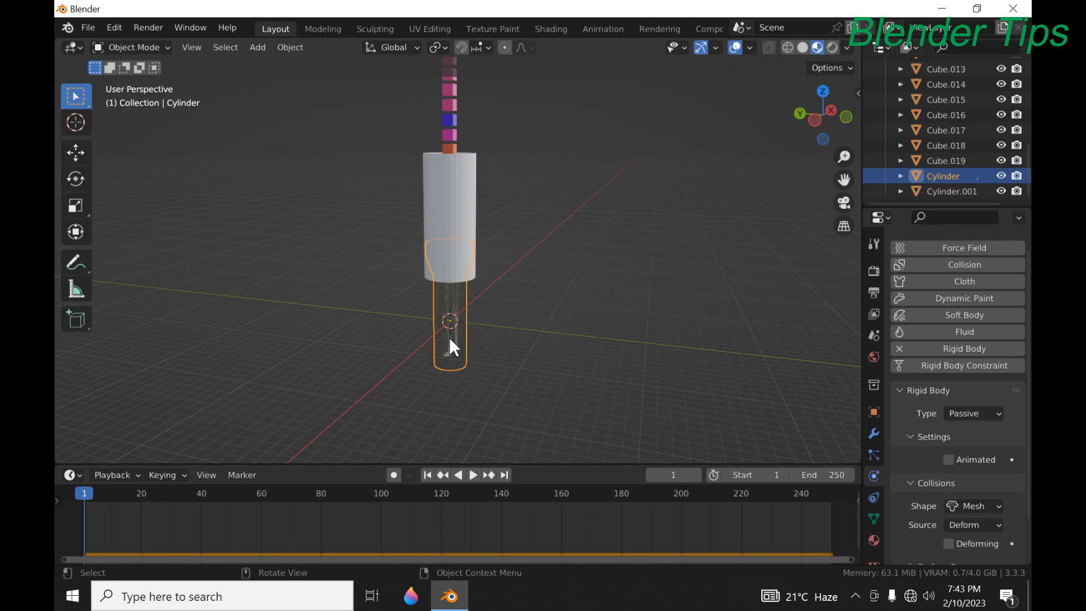
key(s)
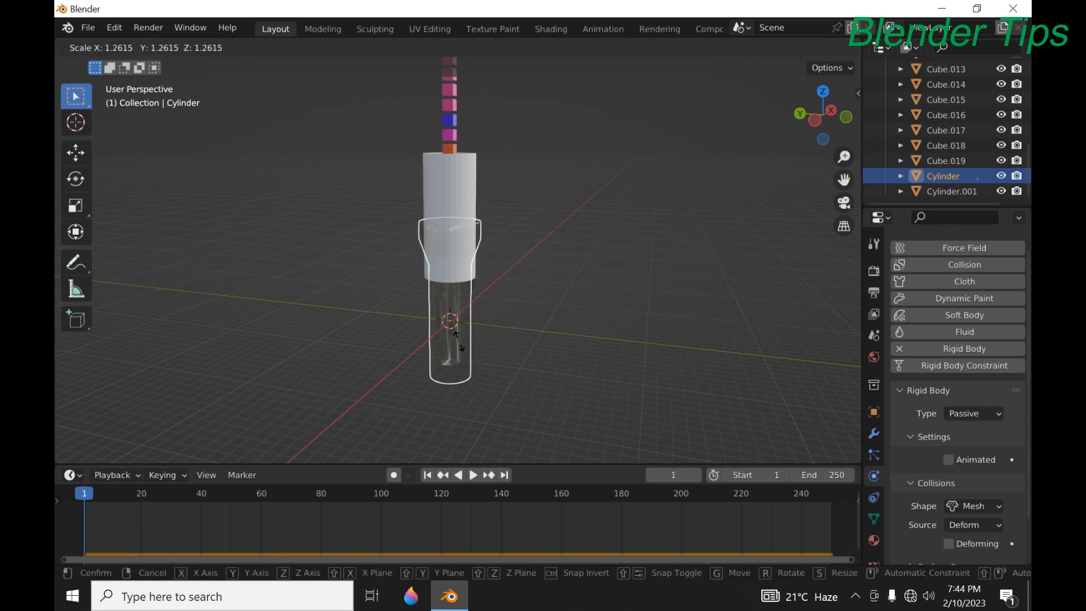
click(467, 340)
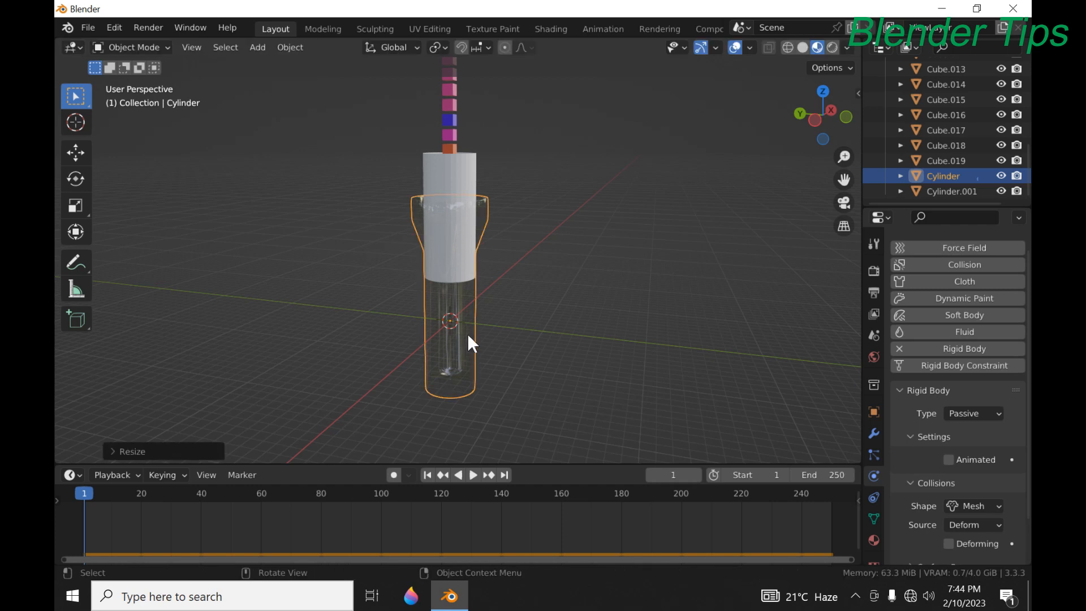
Scale up the sleeve Cylinder.001 uniformly and hide it in the viewport
click(462, 186)
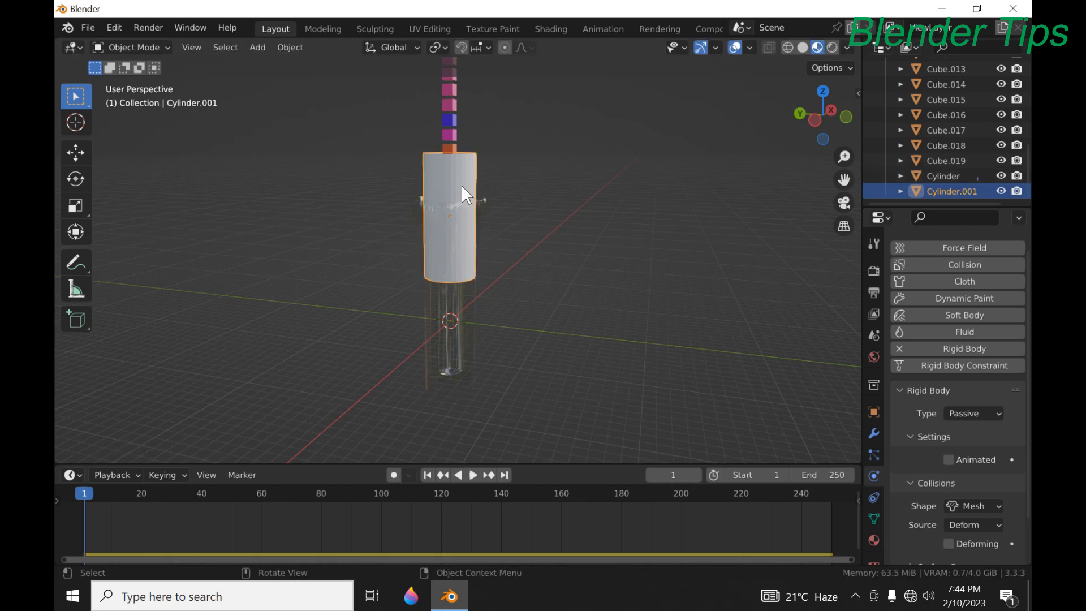
key(s)
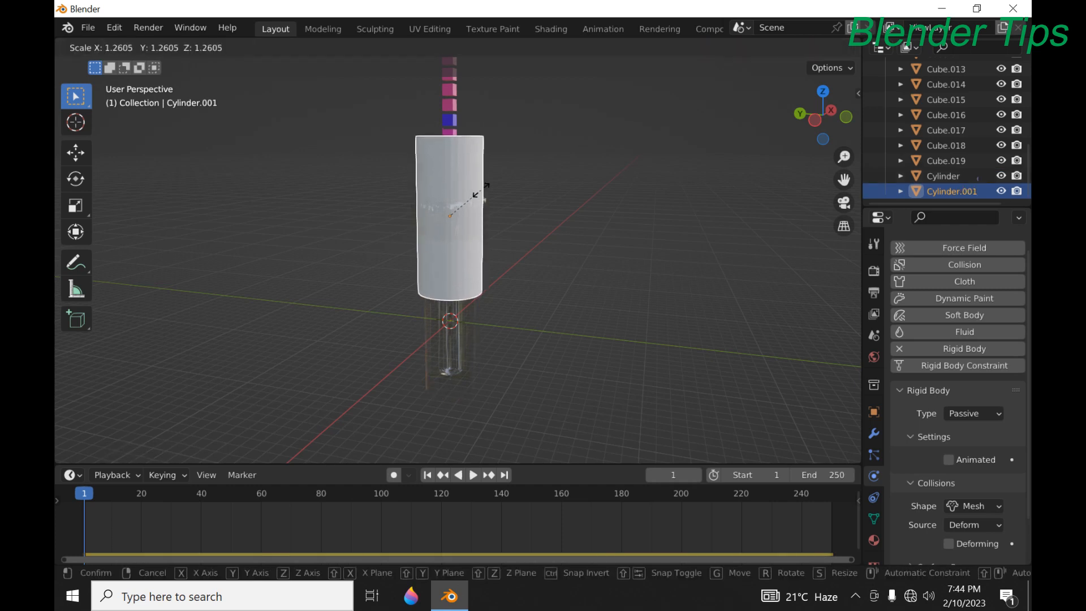
click(485, 184)
click(1002, 190)
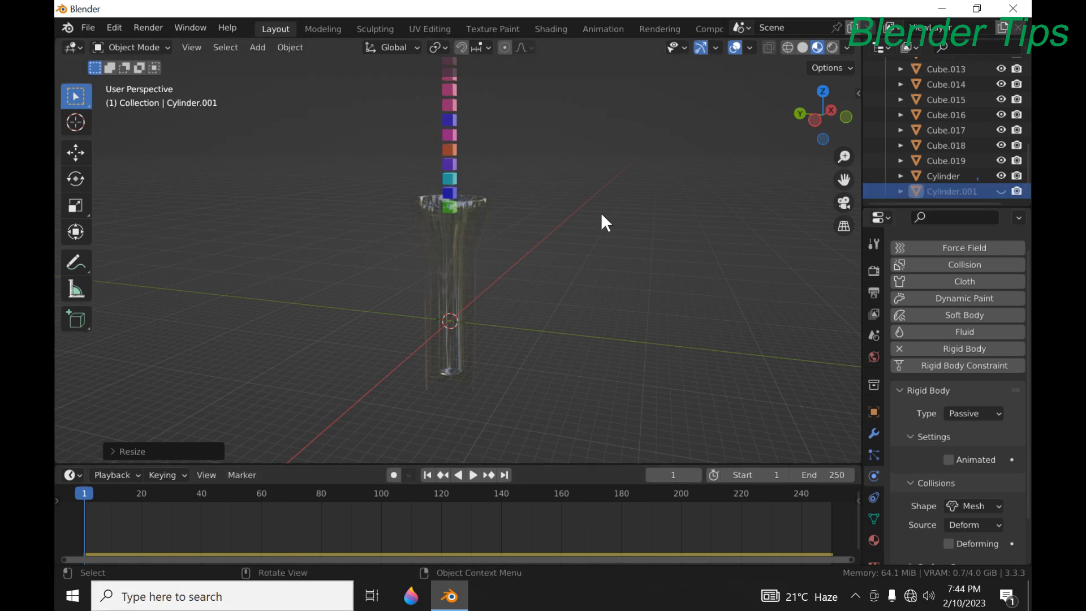
Play the simulation with the enlarged tube and sleeve, letting it loop and stopping at frame 18
middle_drag(600, 212, 531, 225)
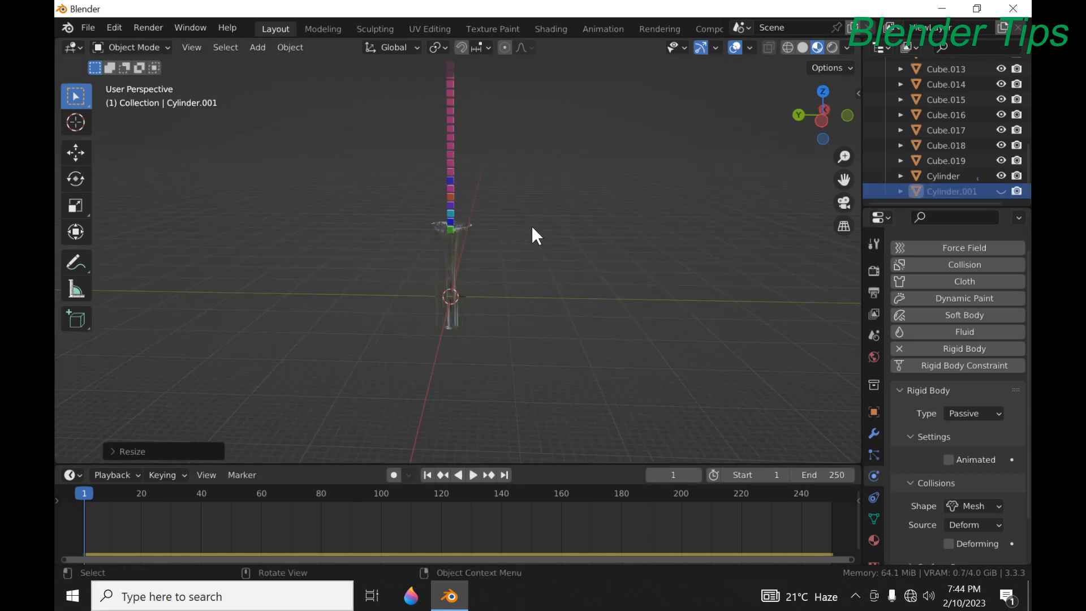
key(space)
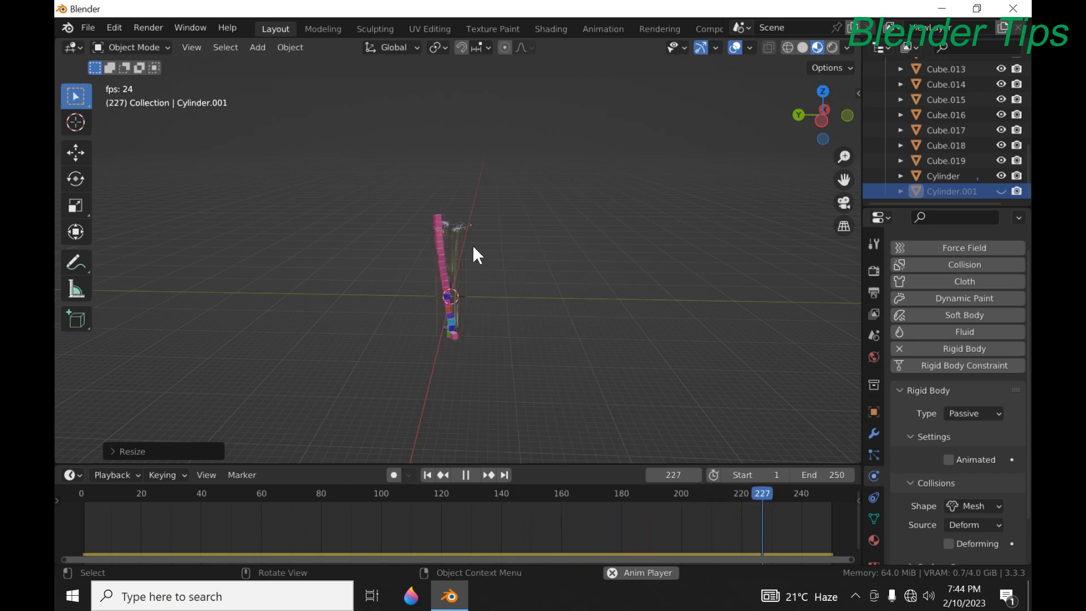
key(space)
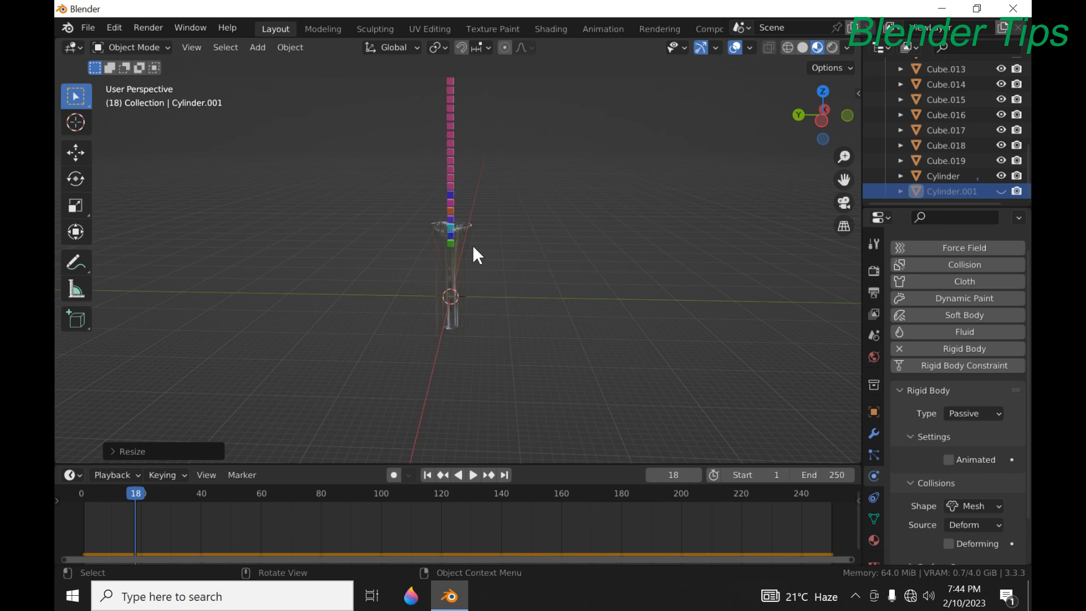
Scale the glass tube up uniformly by a factor of about 1.39
scroll(473, 244, up, 2)
scroll(473, 244, up, 2)
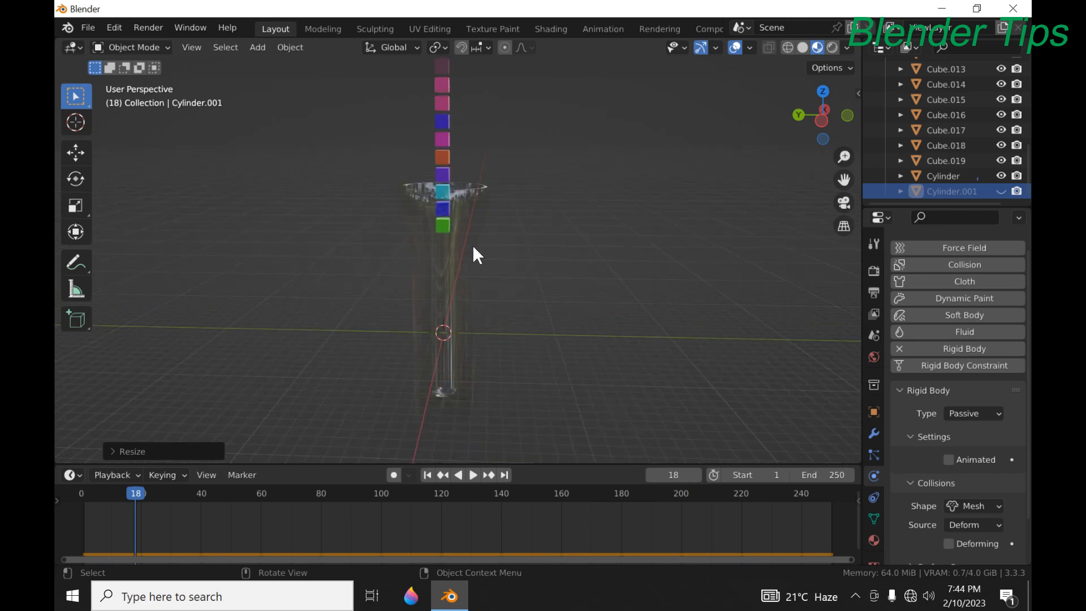
click(458, 281)
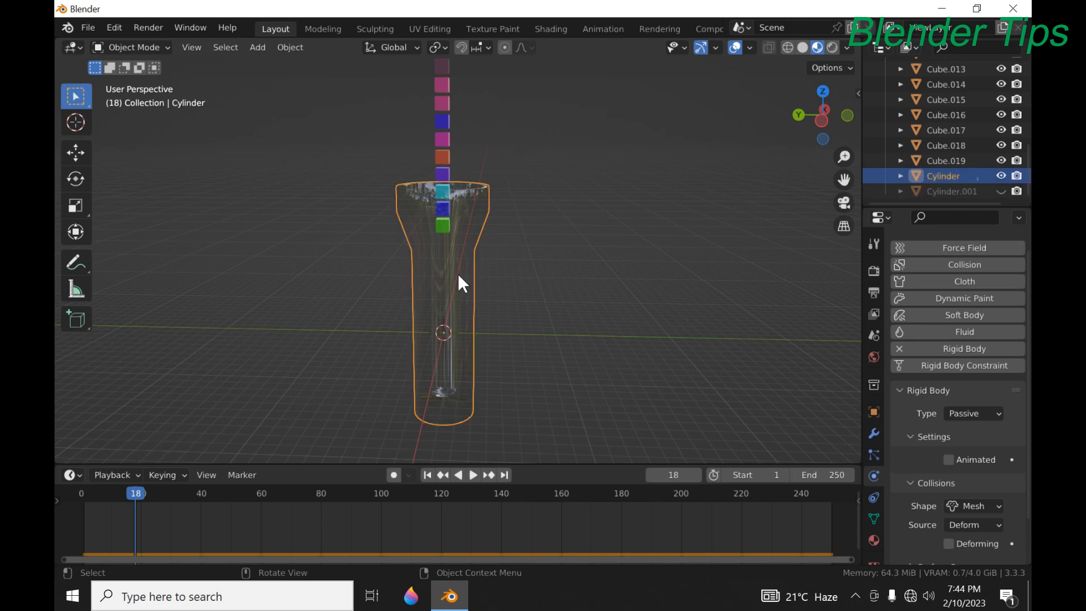
key(s)
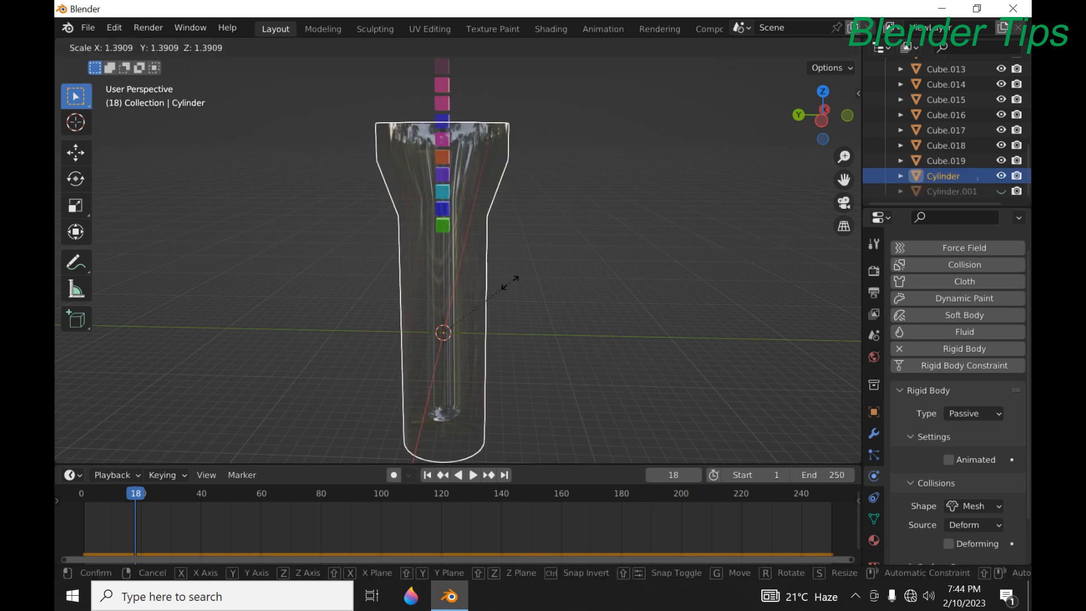
click(509, 281)
Play the simulation with the larger glass tube, stop it at frame 156 and return to frame 1
scroll(510, 280, down, 2)
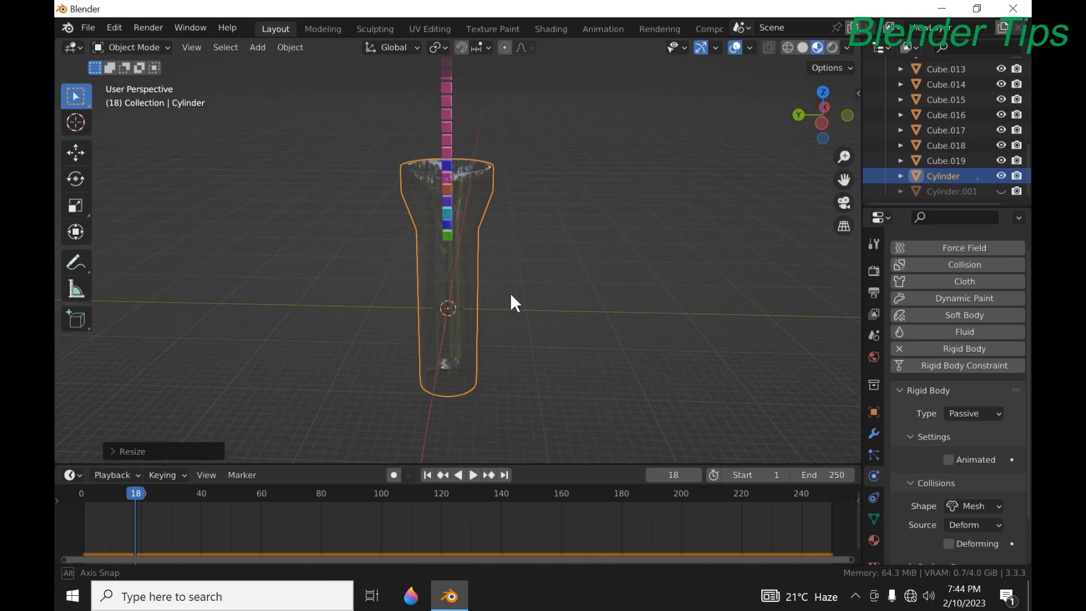
key(space)
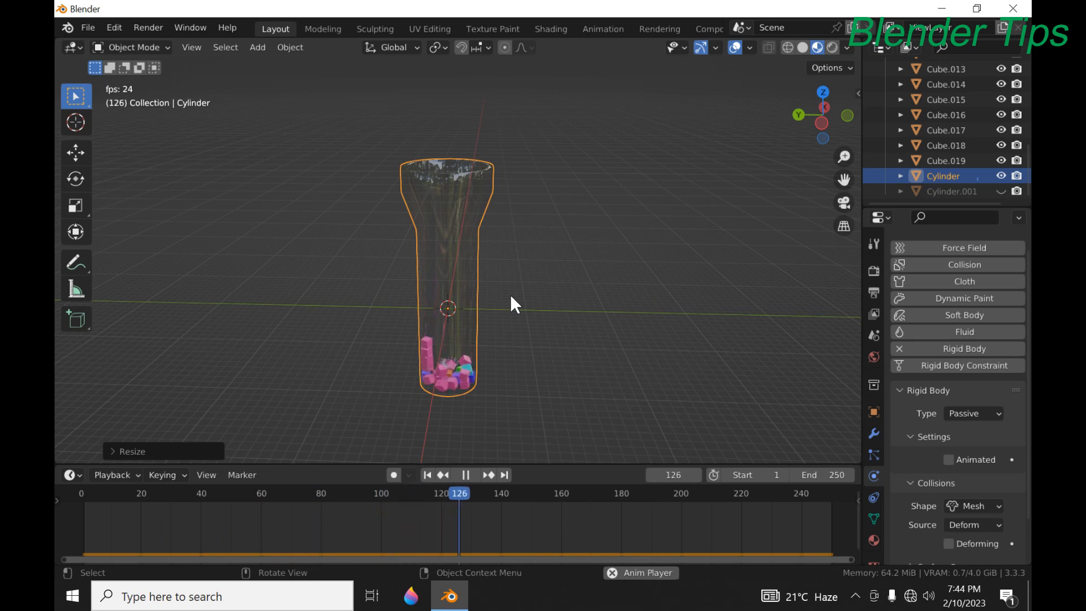
key(space)
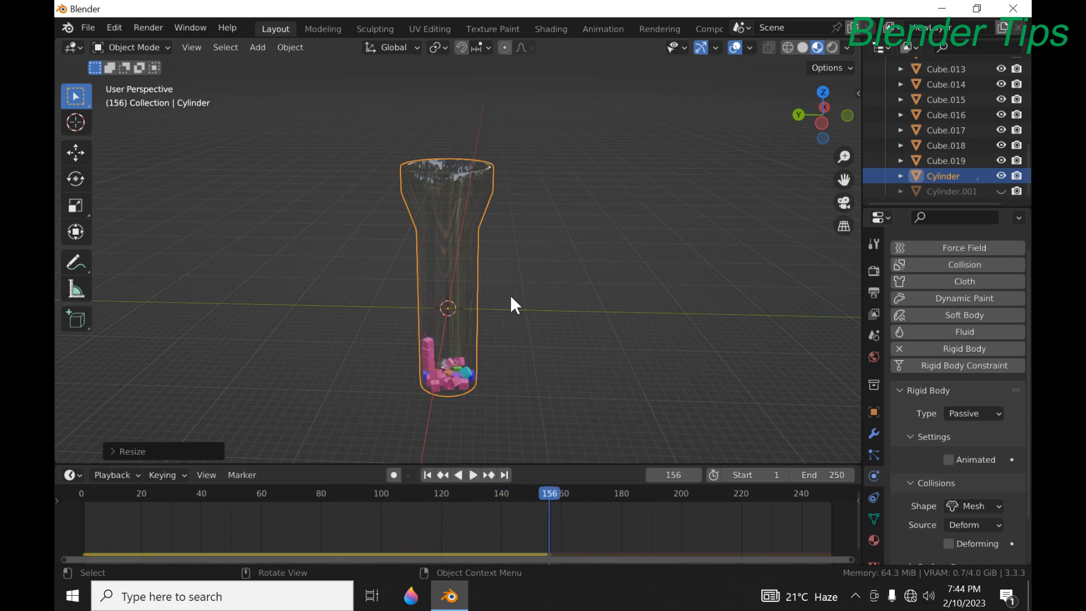
click(428, 476)
Hide the glass tube in the viewport and scale up the whole column of cubes together
scroll(530, 263, down, 4)
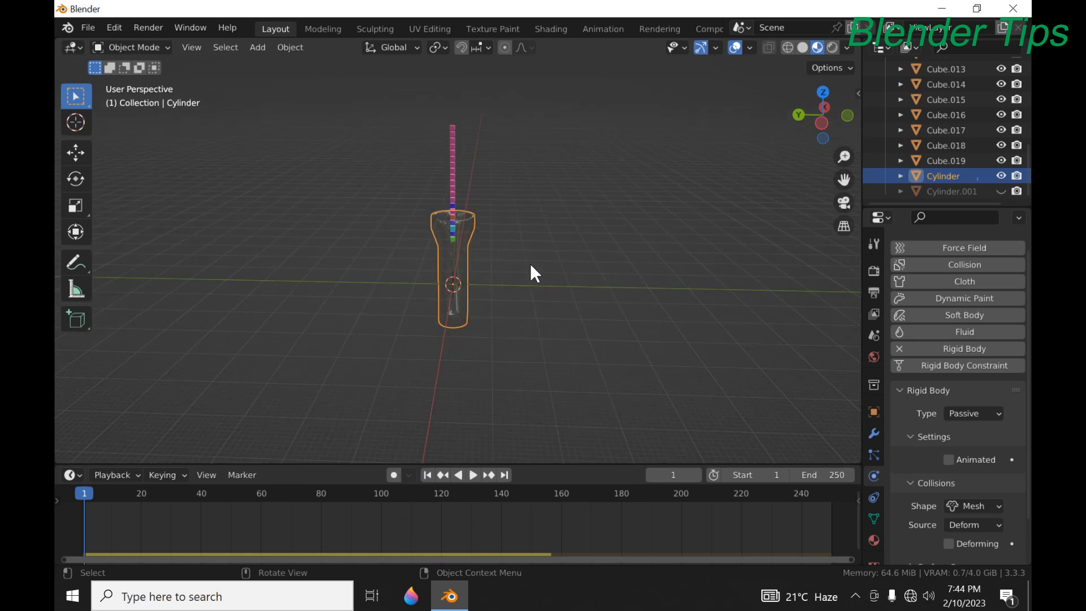
scroll(531, 259, up, 1)
scroll(485, 191, up, 2)
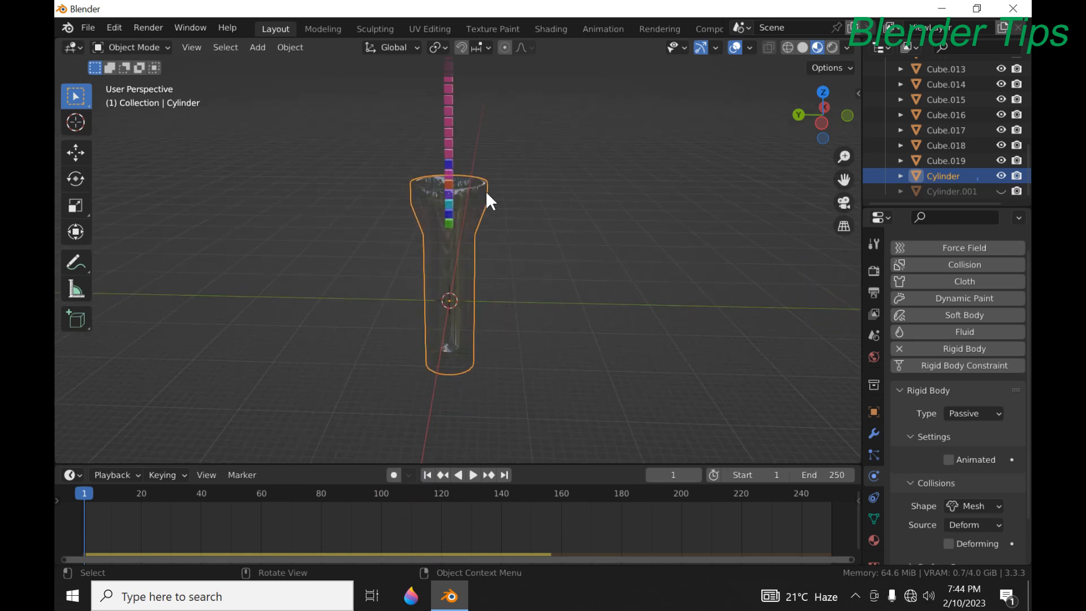
scroll(485, 192, down, 1)
click(999, 176)
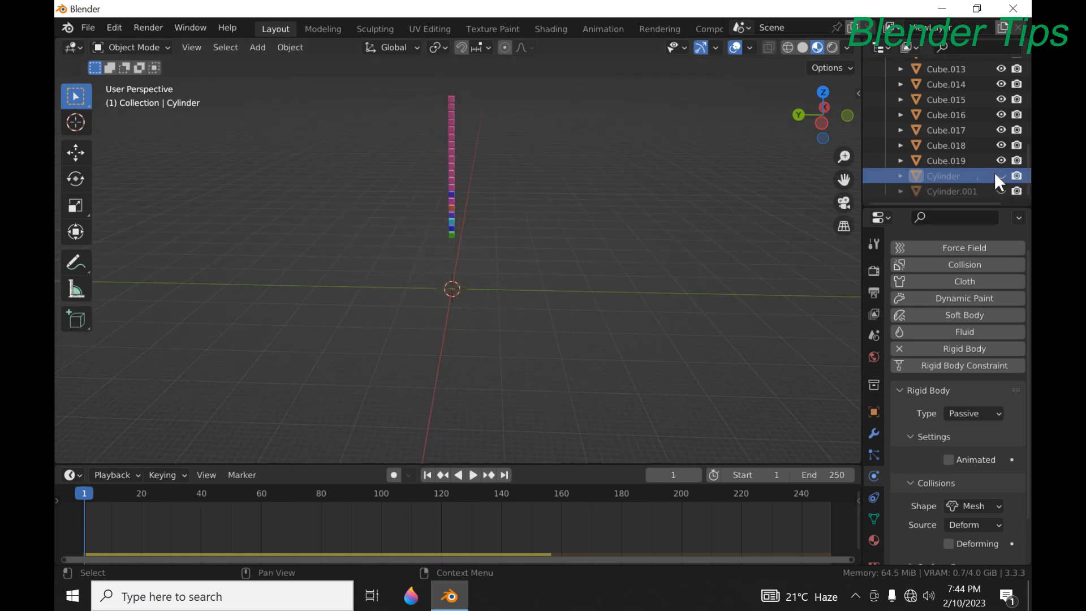
drag(419, 87, 484, 244)
key(s)
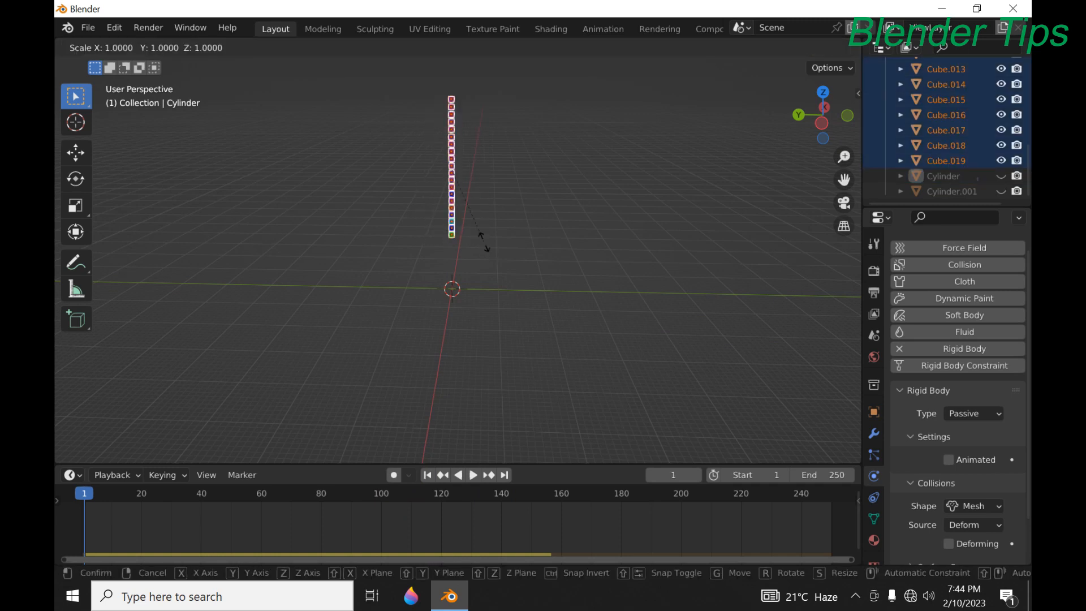
click(549, 249)
Move the selected column of cubes straight up along the global Z axis
scroll(486, 258, down, 2)
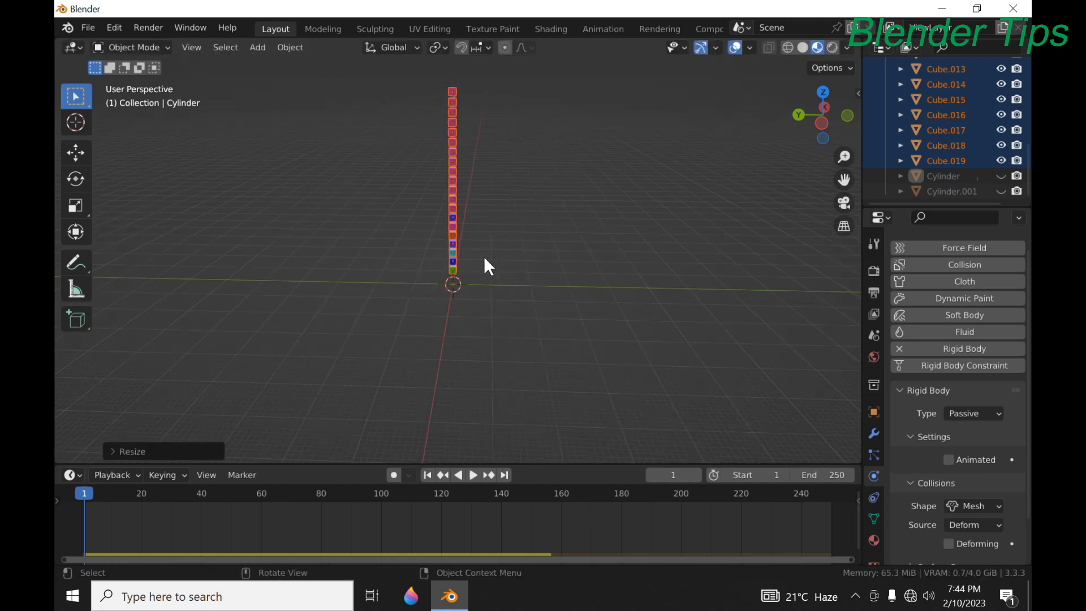
key(g)
key(z)
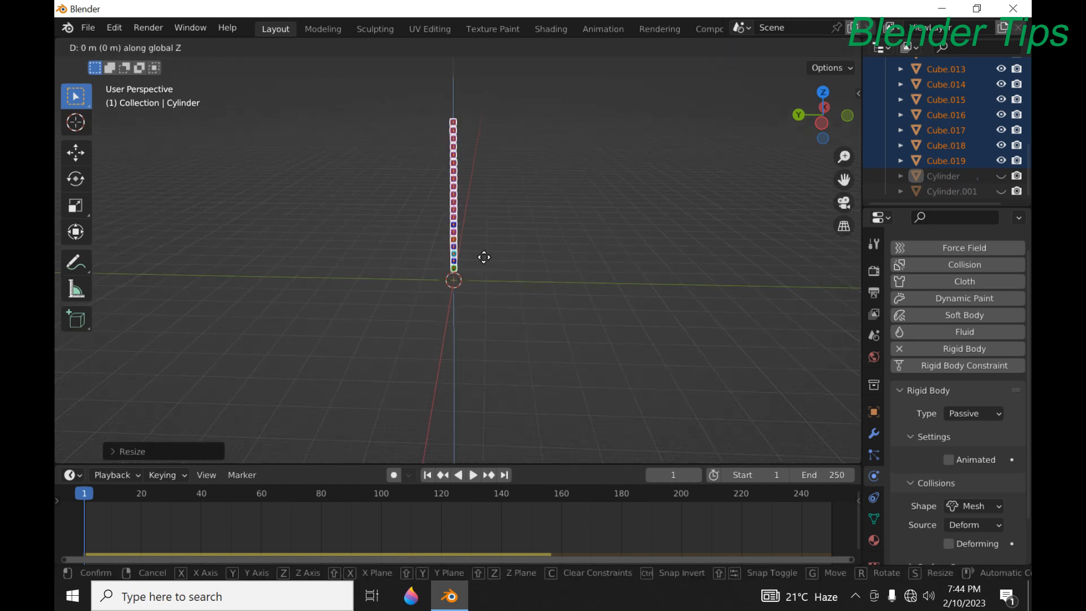
click(489, 214)
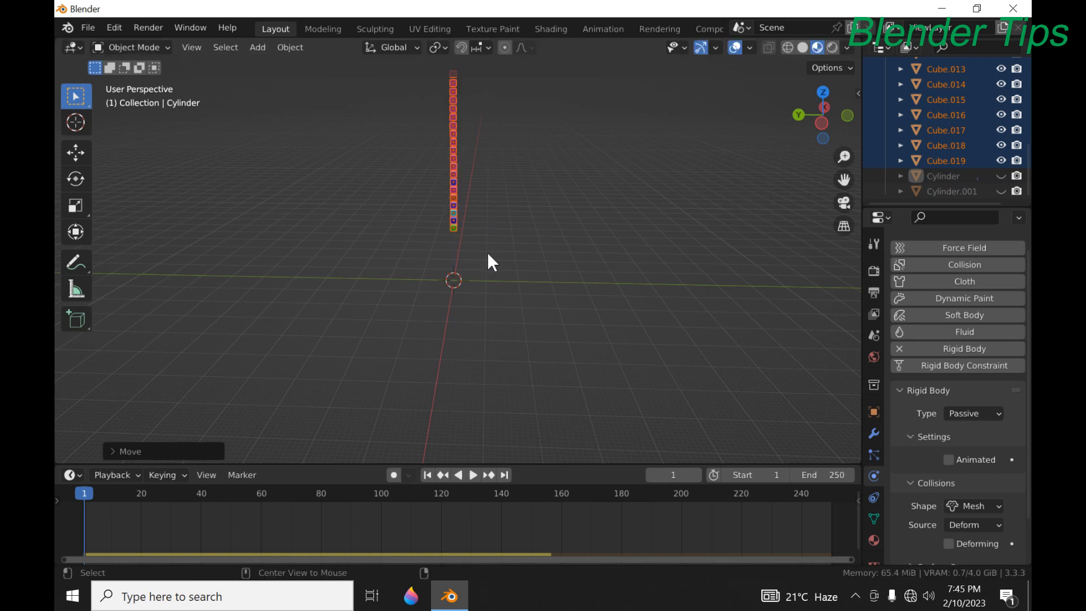
Show all hidden objects again, then hide only the sleeve Cylinder.001 and keep the glass tube visible
key(alt+h)
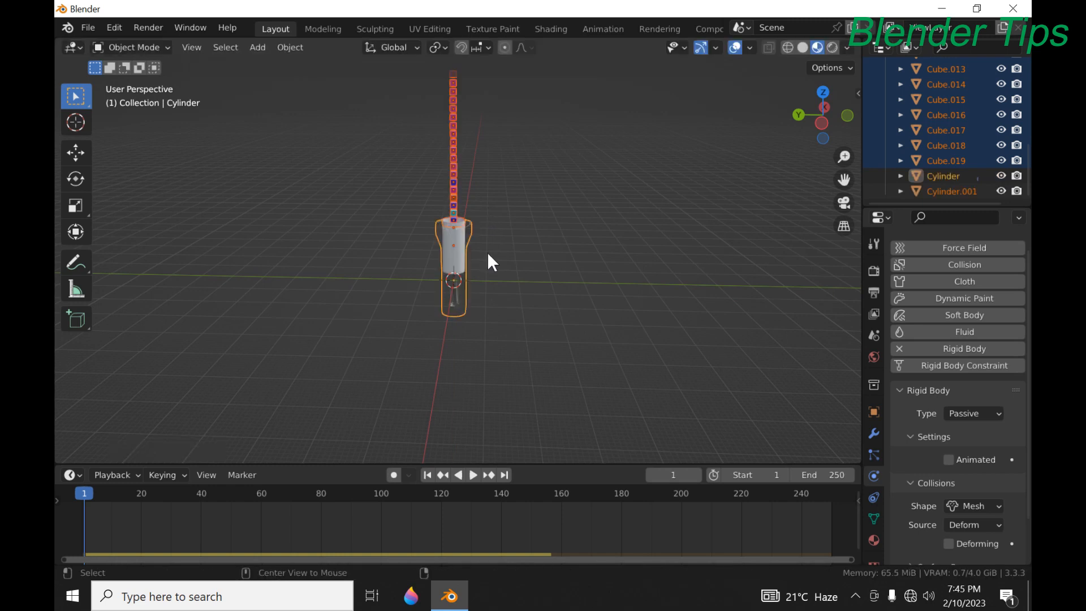
click(1000, 175)
click(1000, 191)
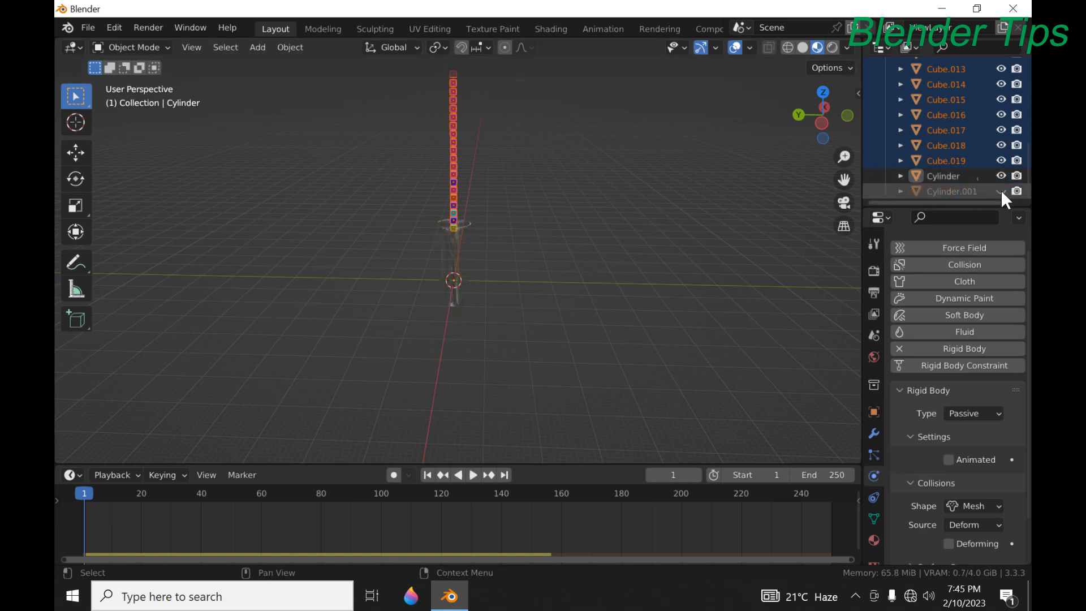
Deselect everything and play the simulation with the enlarged, raised cubes dropping into the glass tube
scroll(538, 251, up, 4)
click(530, 256)
middle_drag(533, 223, 566, 214)
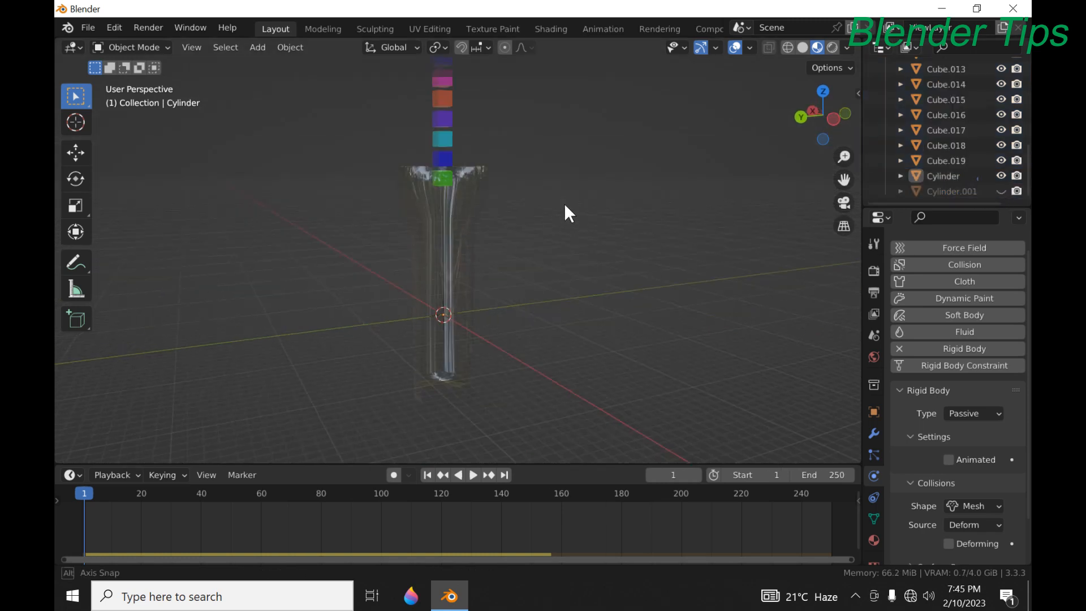
key(space)
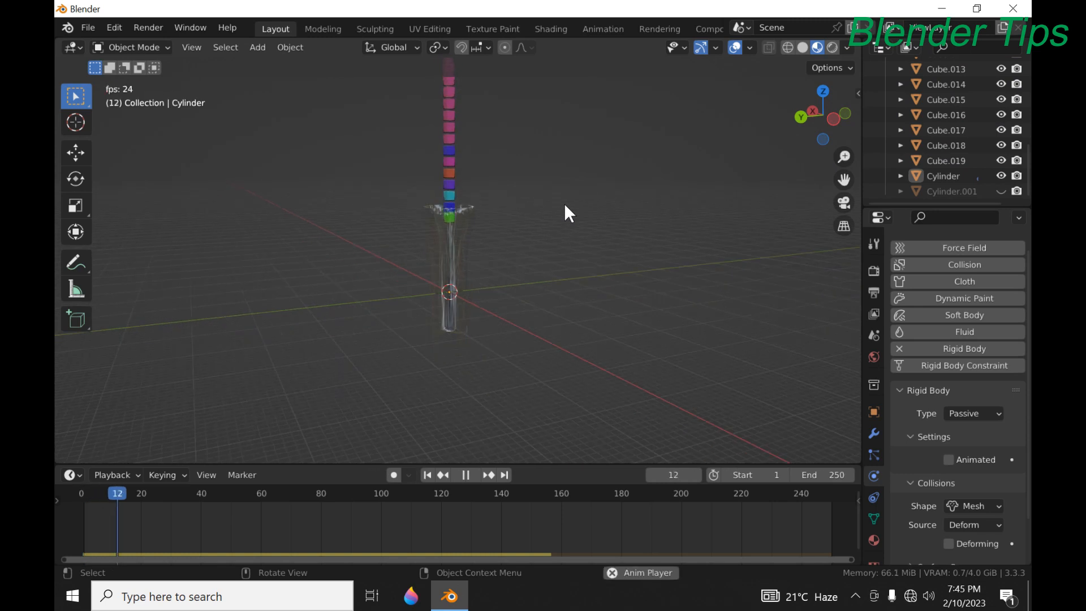